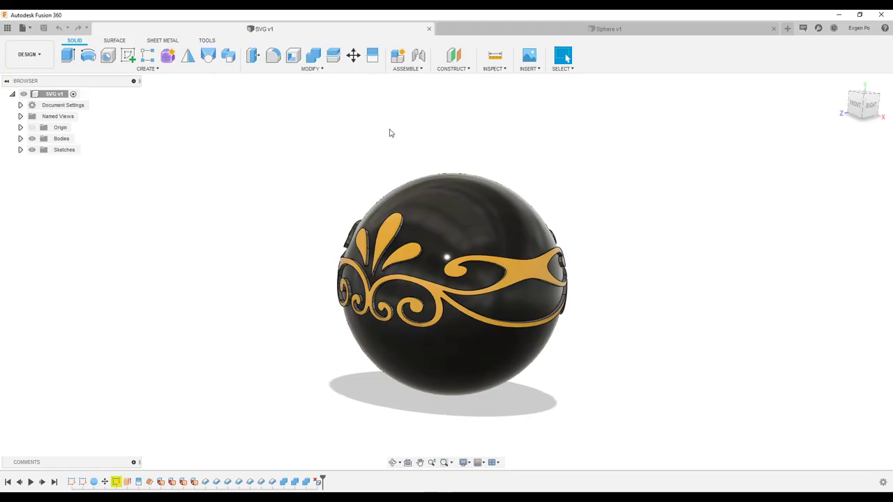
# - Orbit and zoom out around the finished ornament sphere
pyautogui.moveTo(407, 139)
pyautogui.keyDown('shift'); pyautogui.mouseDown(button='middle')
pyautogui.moveTo(444, 169)
pyautogui.moveTo(422, 221)
pyautogui.mouseUp(button='middle'); pyautogui.keyUp('shift')
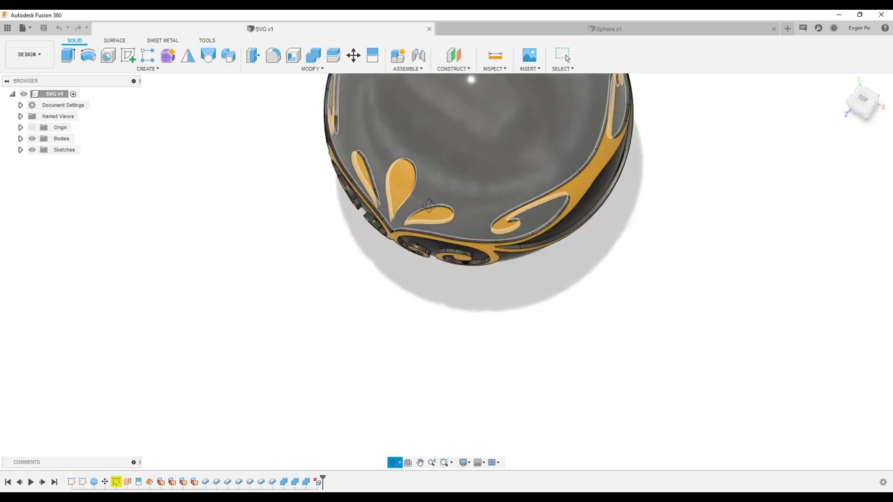
pyautogui.scroll(-3, 438, 173)
pyautogui.keyDown('shift'); pyautogui.moveTo(473, 193); pyautogui.dragTo(467, 160, button='middle'); pyautogui.keyUp('shift')
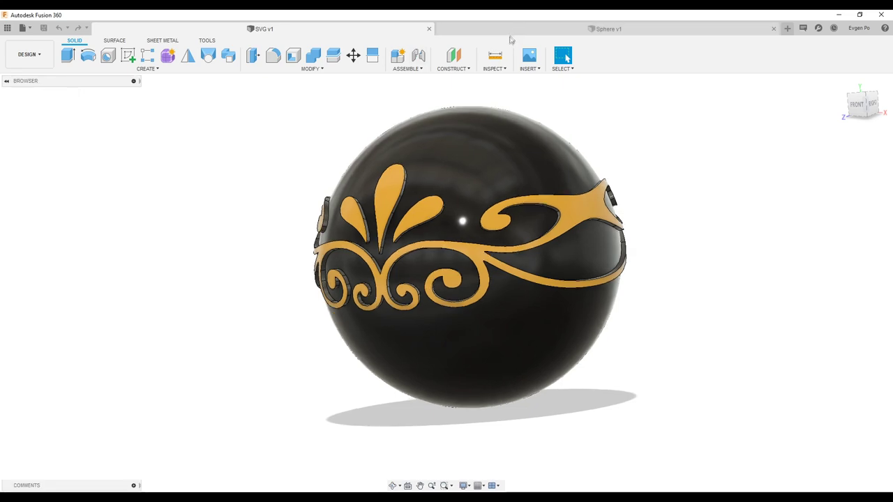
# - Switch to the Sphere v1 design and orbit and zoom to inspect its swirl decal's relief
pyautogui.click(510, 33)
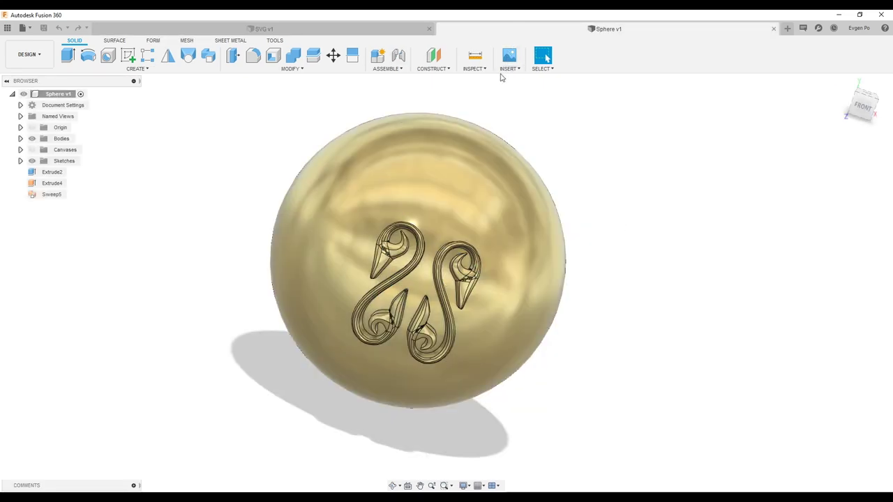
pyautogui.moveTo(556, 143)
pyautogui.keyDown('shift'); pyautogui.mouseDown(button='middle')
pyautogui.moveTo(524, 119)
pyautogui.moveTo(532, 114)
pyautogui.moveTo(536, 123)
pyautogui.mouseUp(button='middle'); pyautogui.keyUp('shift')
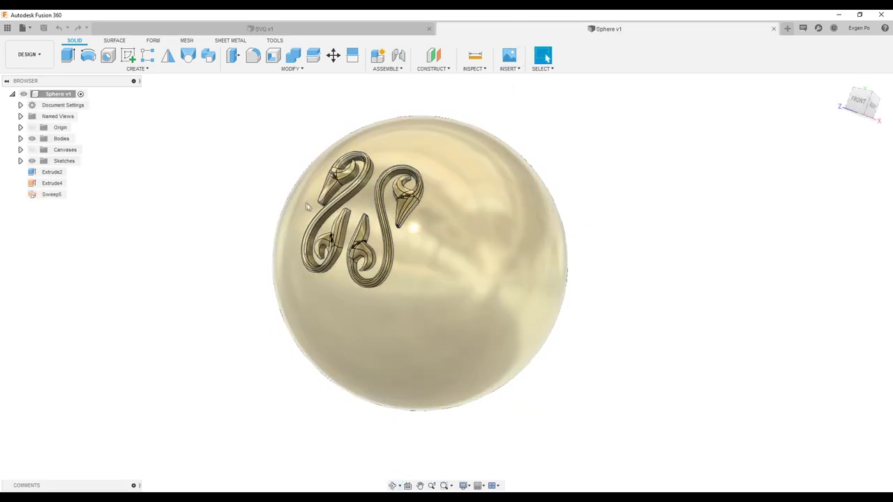
pyautogui.scroll(5, 421, 208)
pyautogui.scroll(2, 420, 208)
pyautogui.scroll(-4, 424, 219)
pyautogui.keyDown('shift'); pyautogui.moveTo(470, 218); pyautogui.dragTo(490, 322, button='middle'); pyautogui.keyUp('shift')
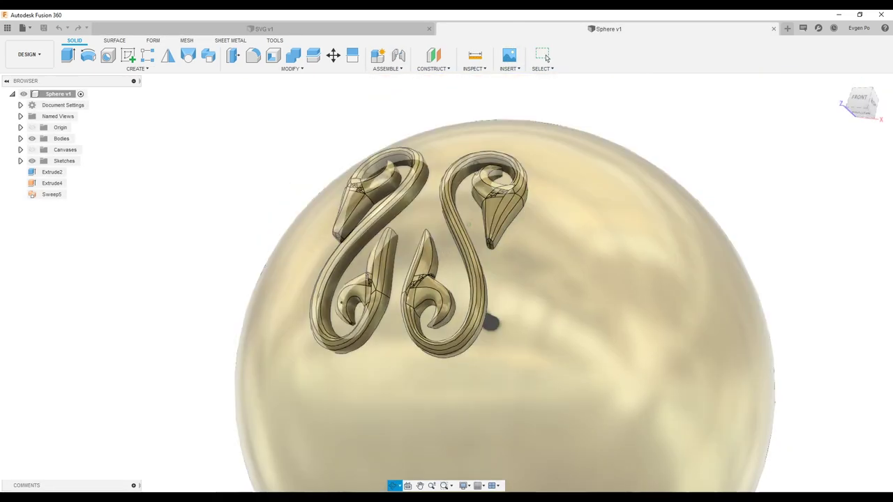
pyautogui.keyDown('shift'); pyautogui.moveTo(477, 159); pyautogui.dragTo(477, 239, button='middle'); pyautogui.keyUp('shift')
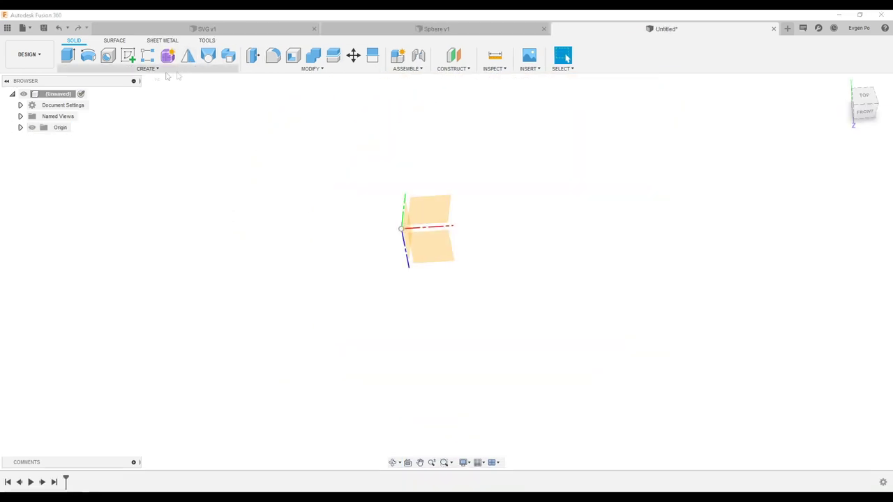
# - Create a 250 mm sphere centred at the origin
pyautogui.click(168, 74)
pyautogui.click(76, 238)
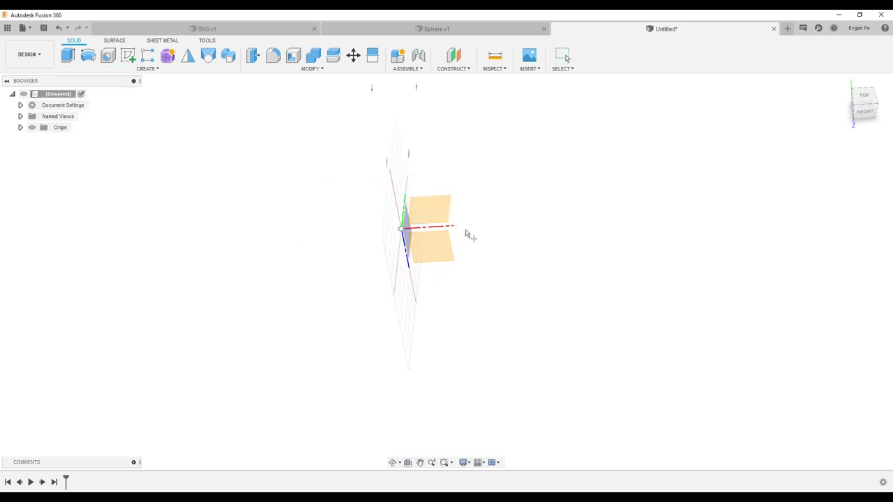
pyautogui.keyDown('shift'); pyautogui.moveTo(470, 235); pyautogui.dragTo(408, 234, button='middle'); pyautogui.keyUp('shift')
pyautogui.click(403, 234)
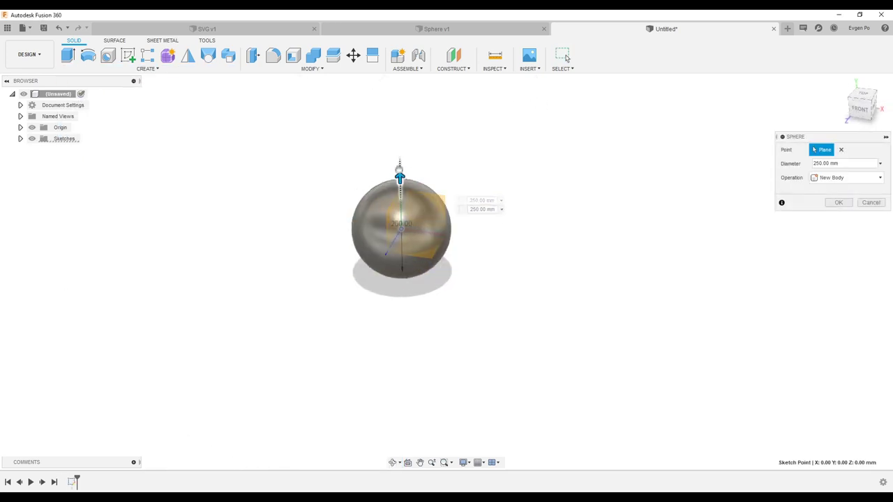
pyautogui.click(838, 203)
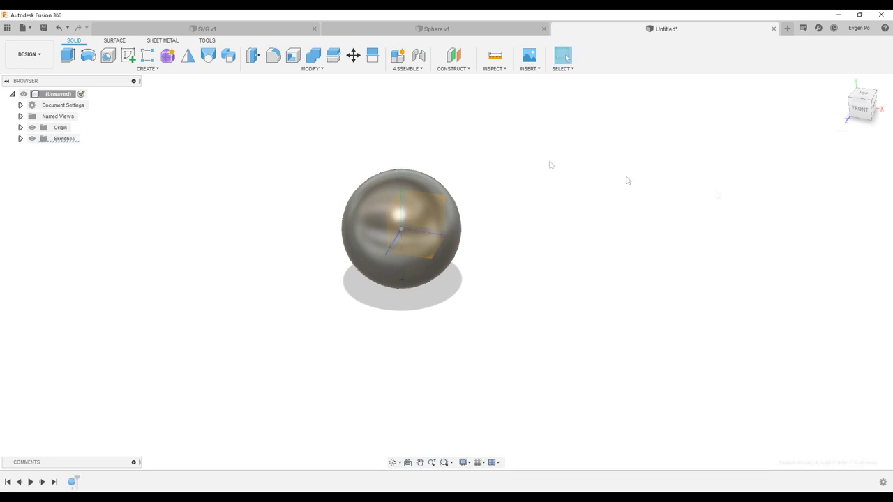
# - Add construction plane Plane1 offset 300 mm from the XY plane
pyautogui.click(457, 58)
pyautogui.click(401, 231)
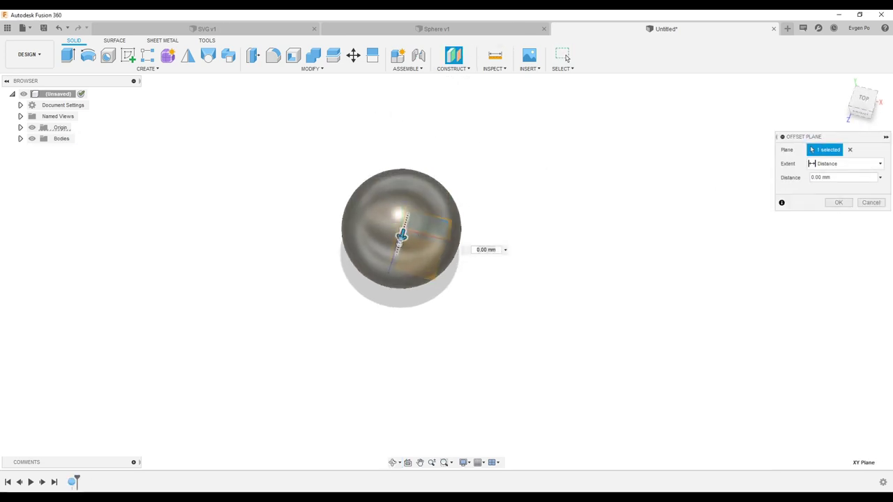
pyautogui.moveTo(370, 323); pyautogui.dragTo(375, 329)
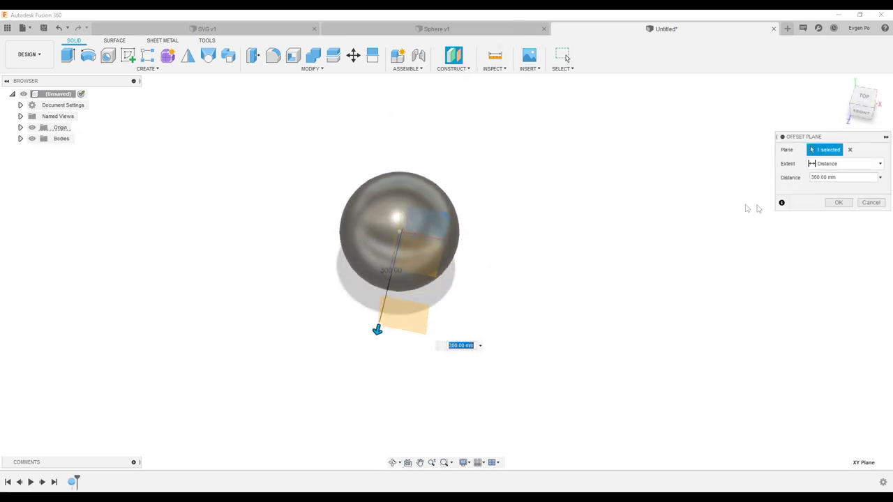
pyautogui.click(841, 203)
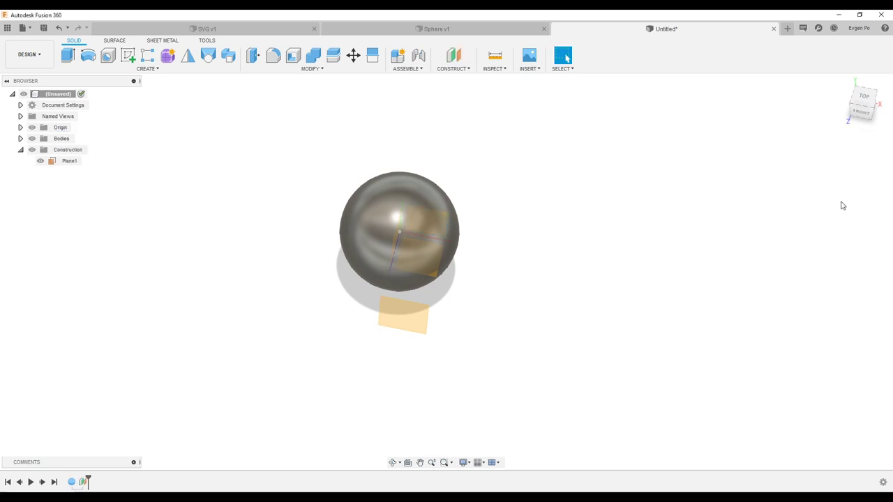
# - Insert the SVG file 1332804.svg onto Plane1
pyautogui.click(532, 69)
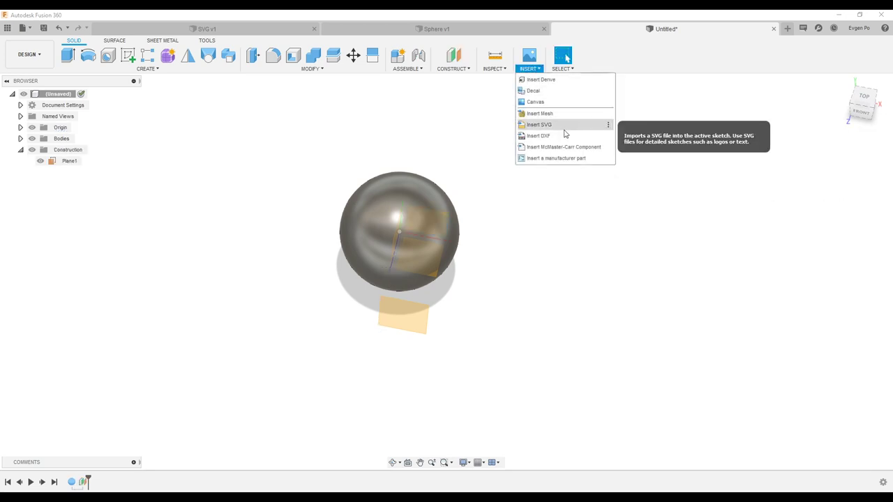
pyautogui.click(539, 124)
pyautogui.click(826, 149)
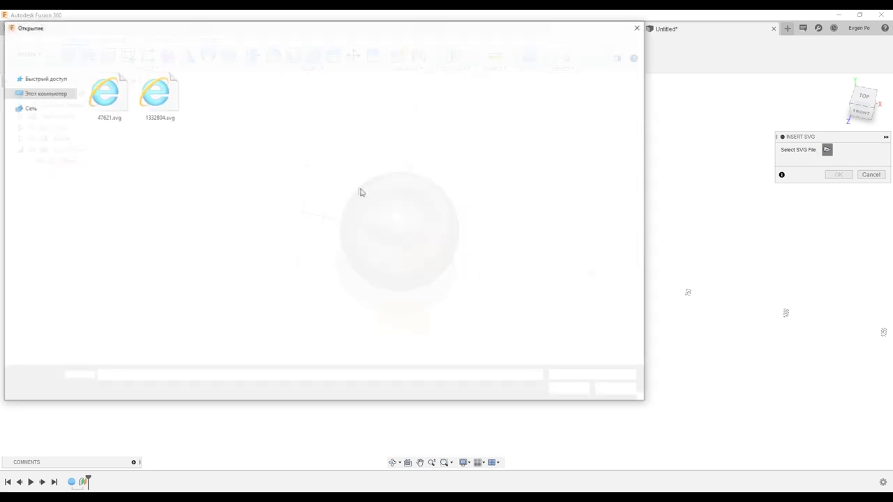
pyautogui.doubleClick(158, 92)
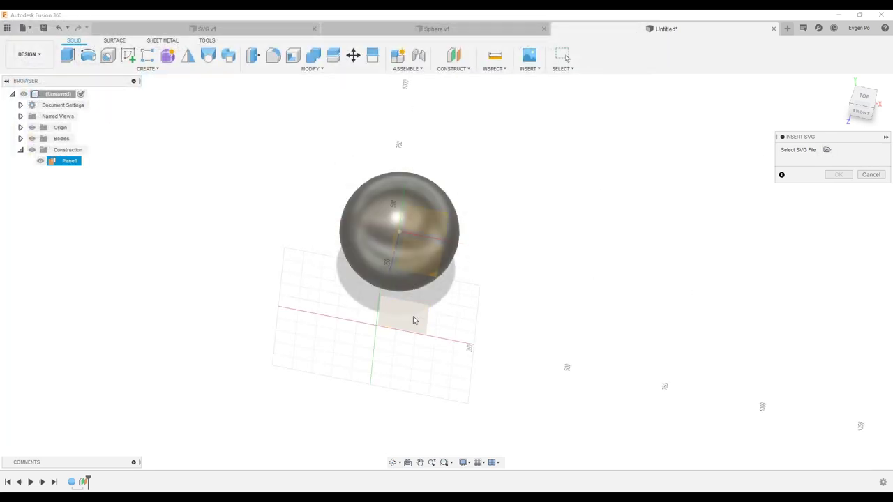
pyautogui.click(409, 323)
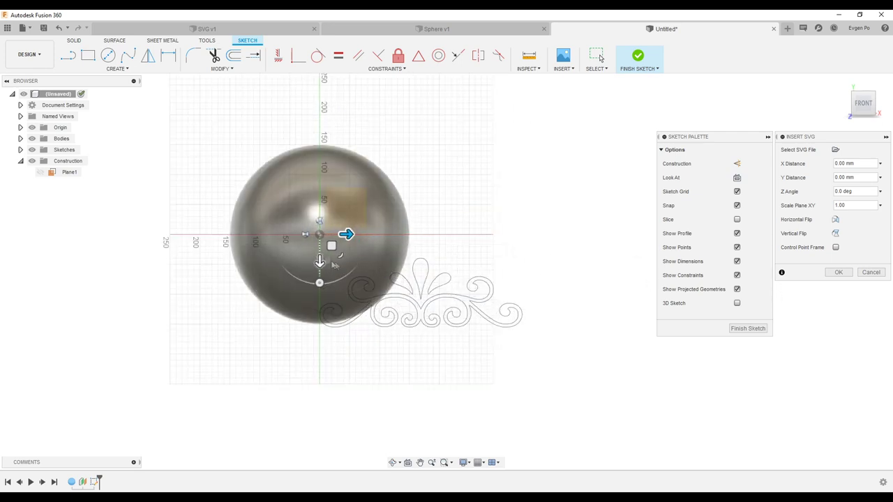
# - Scale and centre the SVG ornament over the sphere, confirm it, and finish the sketch
pyautogui.moveTo(338, 253); pyautogui.dragTo(250, 195)
pyautogui.scroll(4, 296, 223)
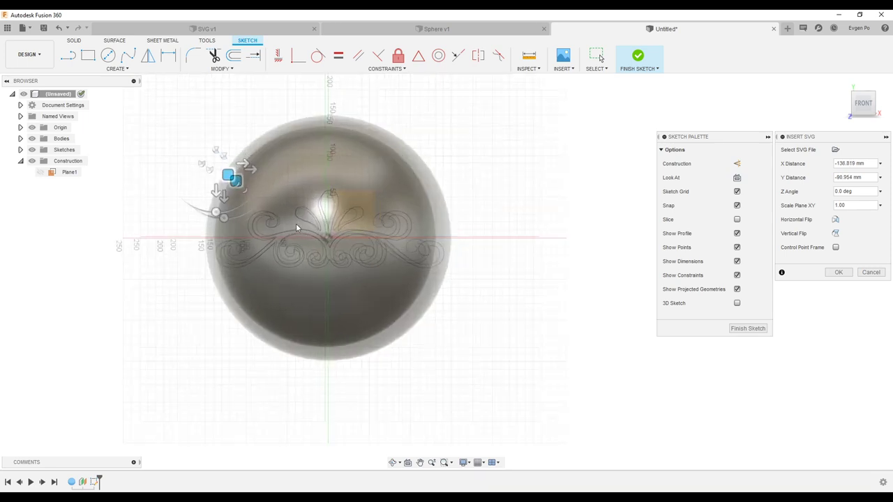
pyautogui.moveTo(215, 169); pyautogui.dragTo(225, 164)
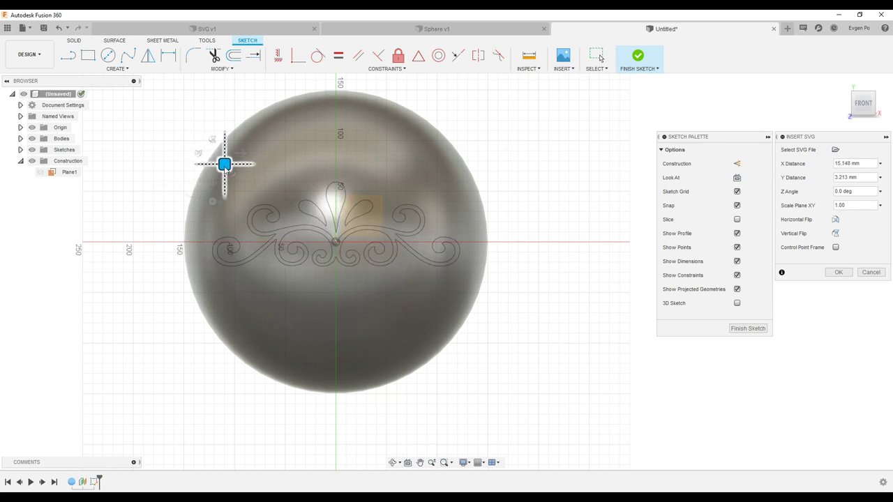
pyautogui.click(839, 272)
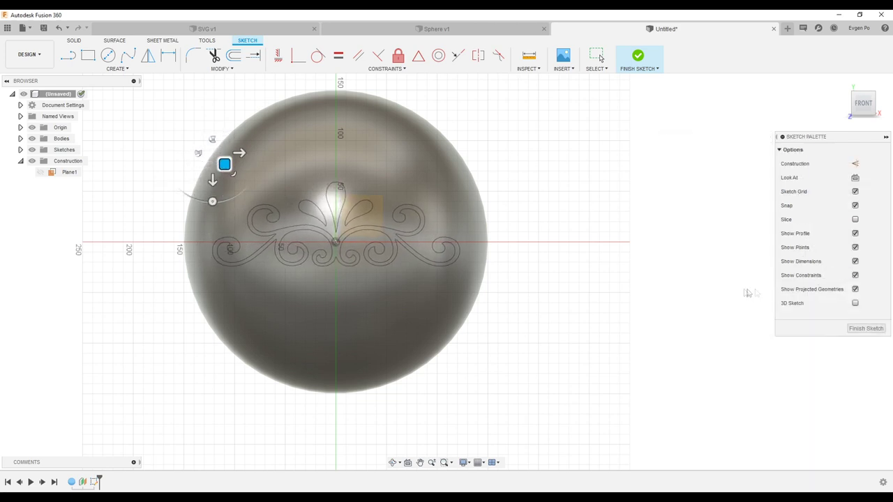
pyautogui.click(864, 328)
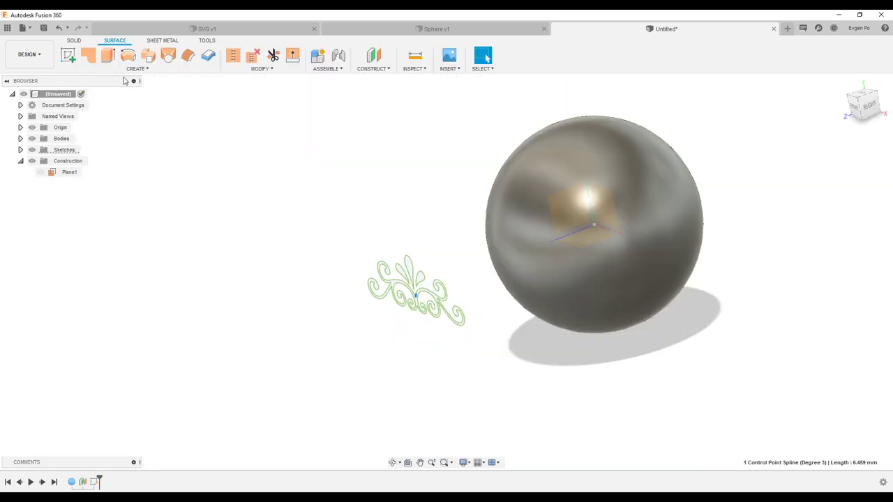
# - Extrude all ornament profiles −250 mm as surfaces running through the sphere
pyautogui.press('e')
pyautogui.click(417, 289)
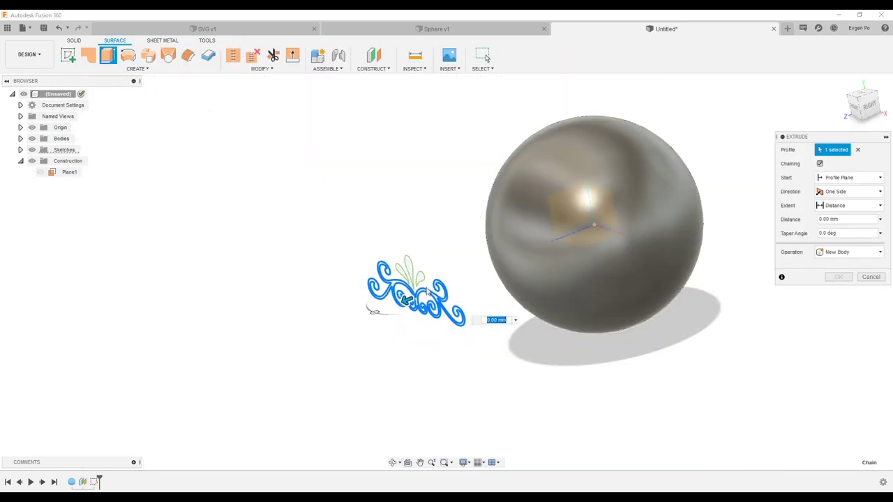
pyautogui.scroll(3, 419, 280)
pyautogui.click(407, 274)
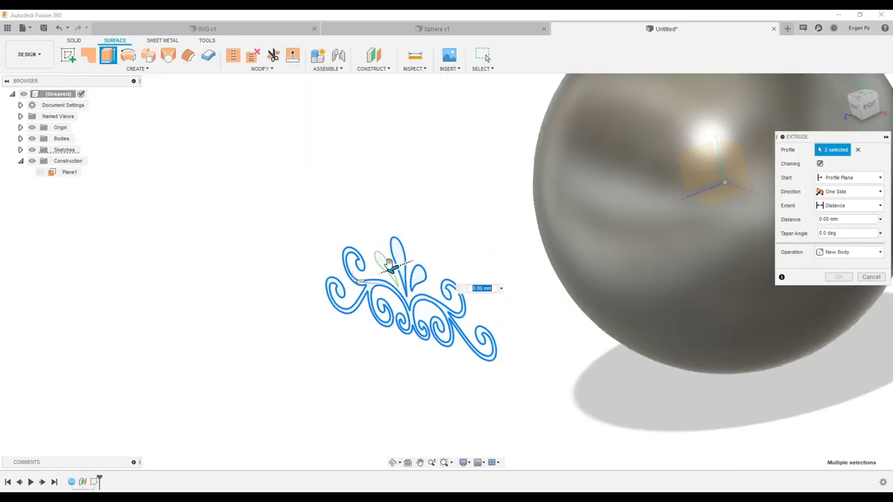
pyautogui.click(386, 263)
pyautogui.moveTo(391, 268)
pyautogui.mouseDown()
pyautogui.moveTo(637, 179)
pyautogui.moveTo(643, 146)
pyautogui.mouseUp()
pyautogui.keyDown('shift'); pyautogui.moveTo(644, 145); pyautogui.dragTo(773, 279, button='middle'); pyautogui.keyUp('shift')
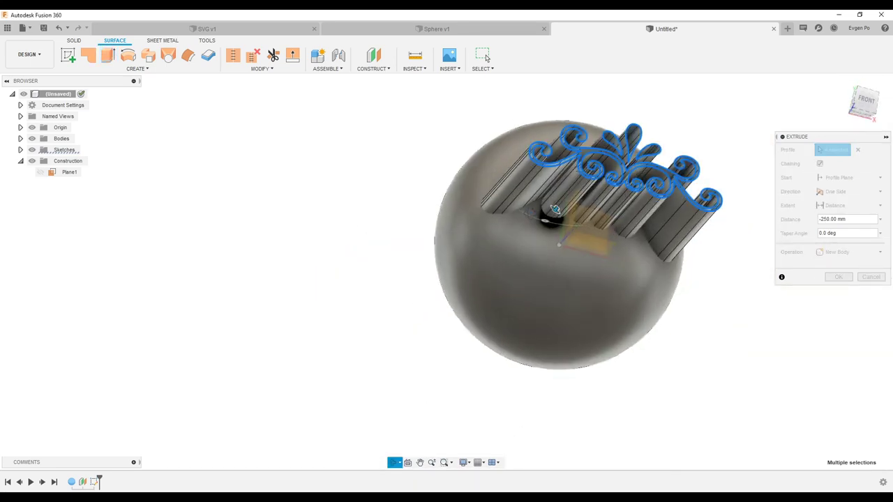
pyautogui.click(839, 277)
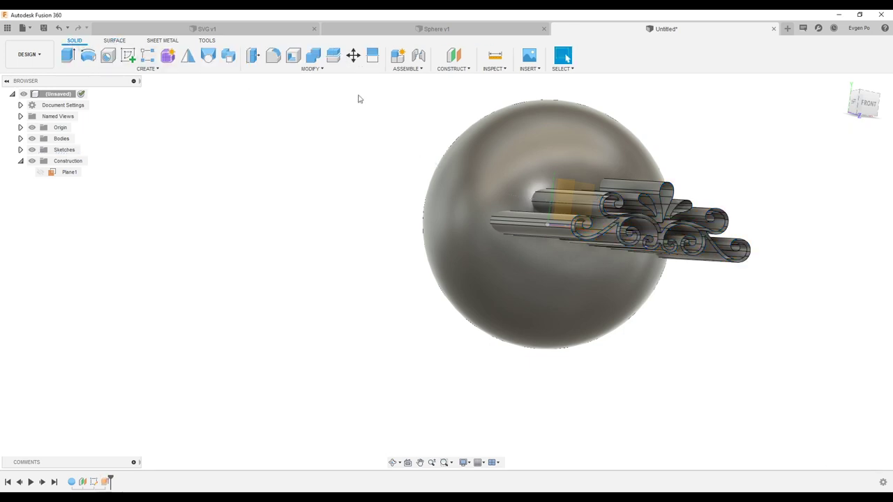
pyautogui.click(371, 62)
pyautogui.click(453, 146)
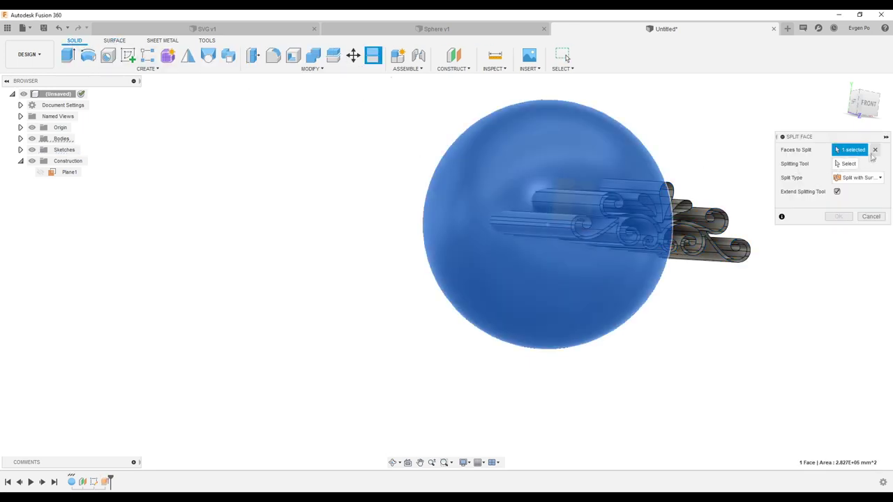
pyautogui.click(20, 138)
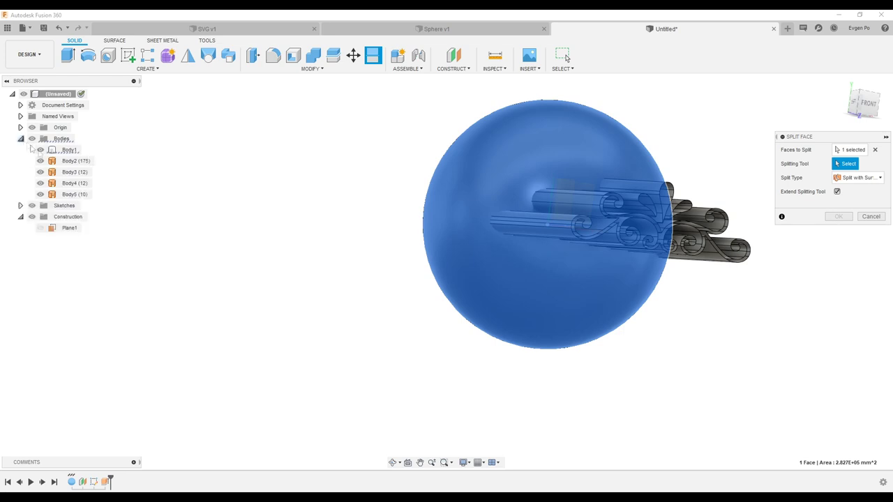
pyautogui.click(69, 160)
pyautogui.click(70, 171)
pyautogui.click(69, 182)
pyautogui.click(71, 194)
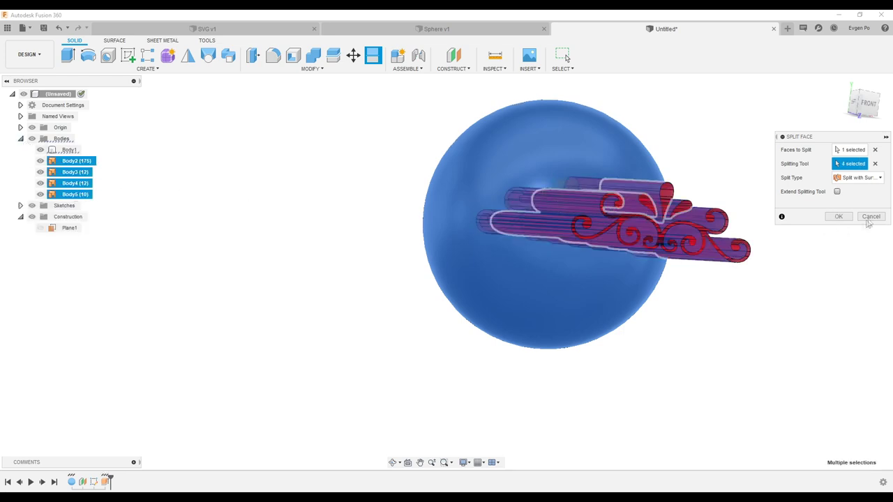
pyautogui.click(841, 217)
pyautogui.click(40, 194)
pyautogui.click(40, 183)
pyautogui.click(40, 171)
pyautogui.click(40, 160)
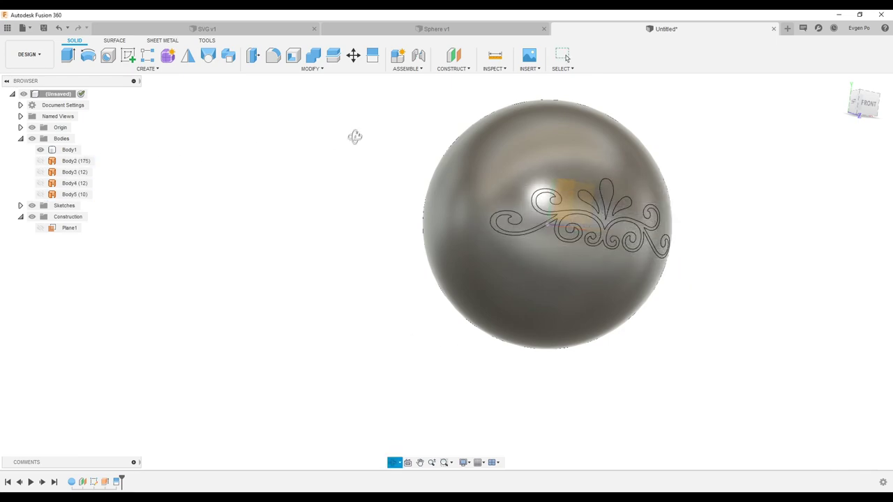
pyautogui.moveTo(354, 136); pyautogui.dragTo(488, 181)
pyautogui.press('Escape')
pyautogui.click(540, 205)
pyautogui.scroll(5, 540, 204)
pyautogui.scroll(-3, 623, 228)
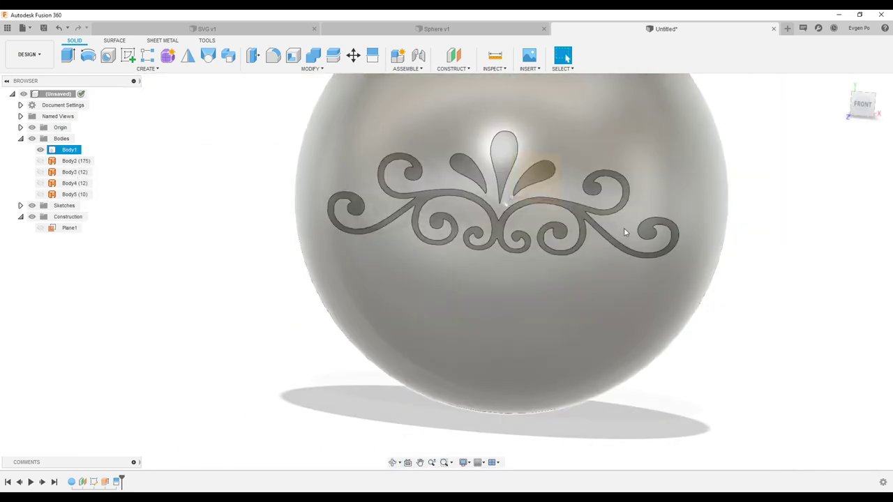
pyautogui.moveTo(623, 232)
pyautogui.keyDown('shift'); pyautogui.mouseDown(button='middle')
pyautogui.moveTo(569, 166)
pyautogui.moveTo(539, 365)
pyautogui.mouseUp(button='middle'); pyautogui.keyUp('shift')
pyautogui.scroll(3, 568, 166)
pyautogui.scroll(-3, 535, 155)
pyautogui.scroll(4, 593, 220)
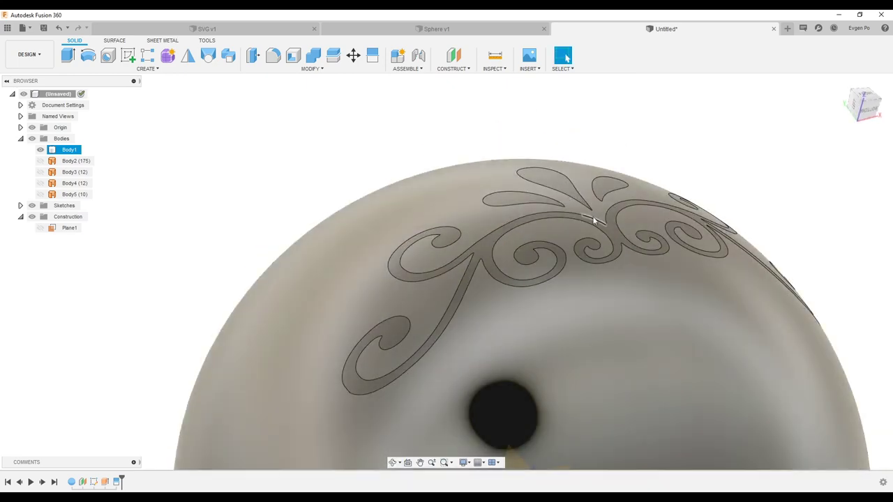
pyautogui.press('Escape')
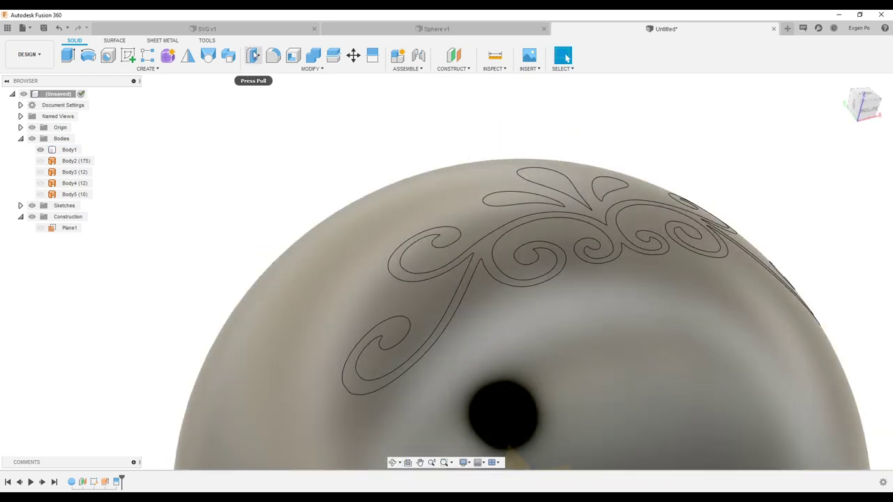
pyautogui.click(564, 186)
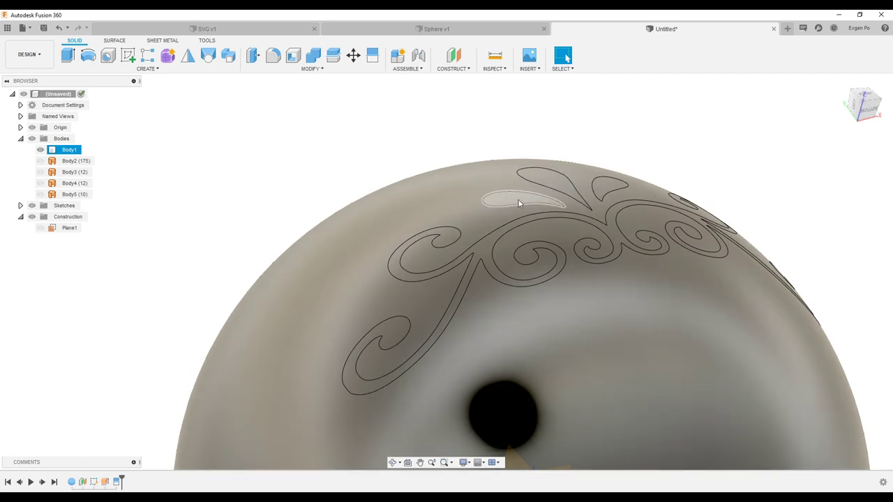
pyautogui.keyDown('shift'); pyautogui.moveTo(518, 198); pyautogui.dragTo(574, 239, button='middle'); pyautogui.keyUp('shift')
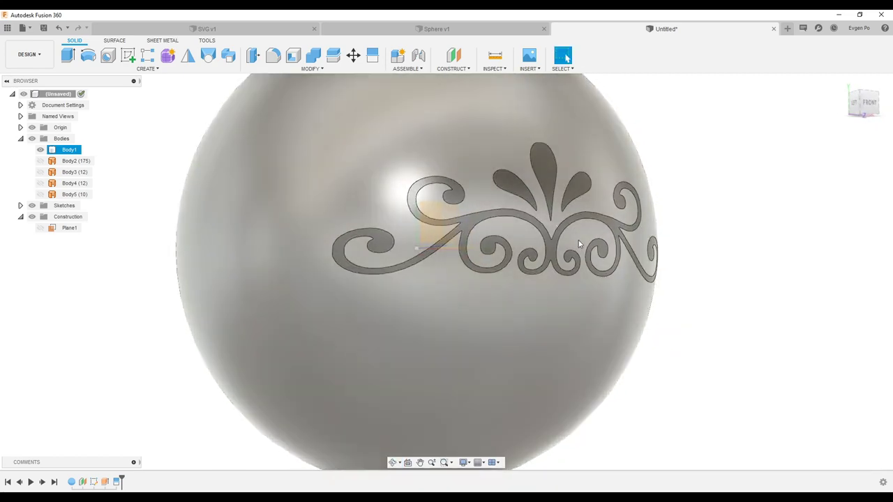
pyautogui.scroll(5, 558, 206)
pyautogui.press('Escape')
pyautogui.click(169, 57)
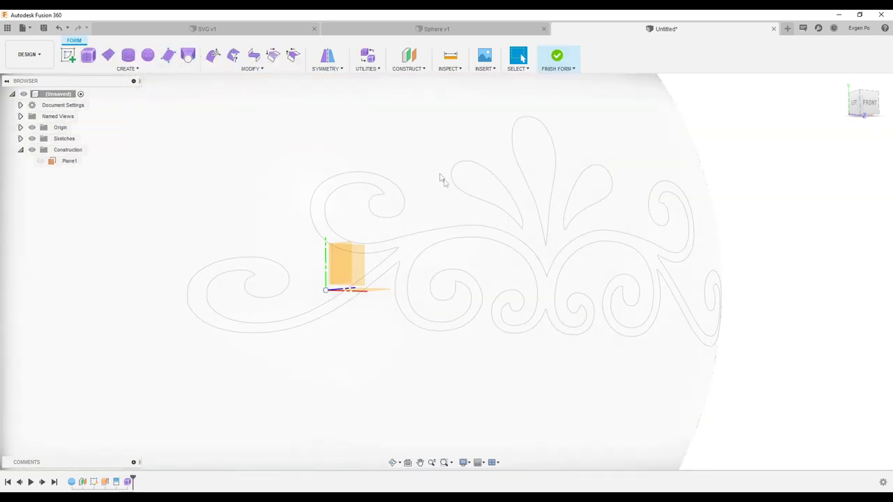
# - Start the T-spline Face tool with Object Snap so points land on the sphere
pyautogui.click(168, 57)
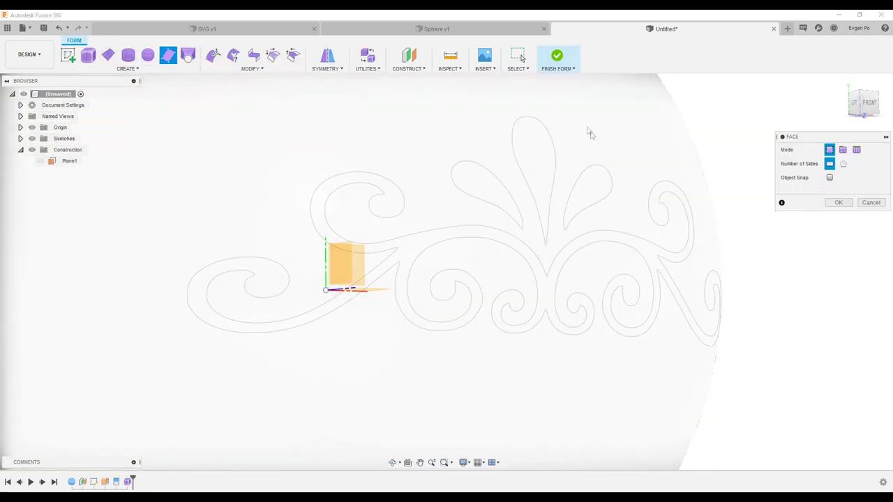
pyautogui.click(830, 178)
pyautogui.scroll(5, 638, 210)
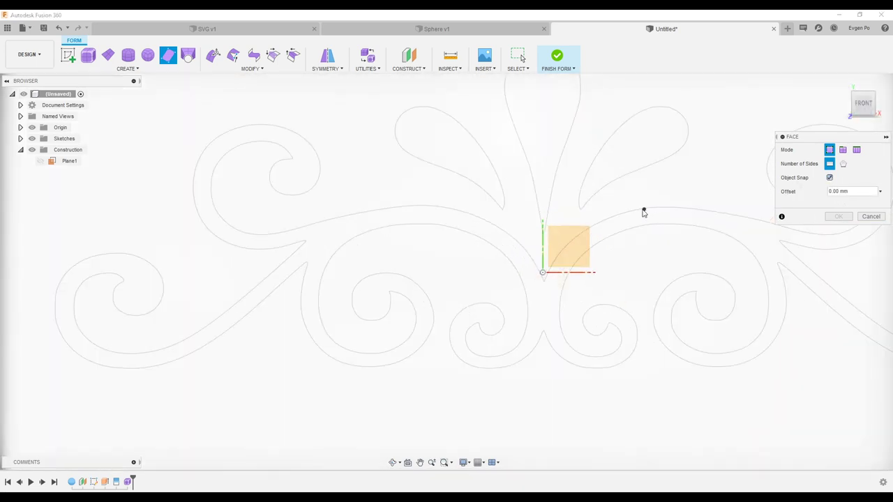
pyautogui.scroll(5, 461, 437)
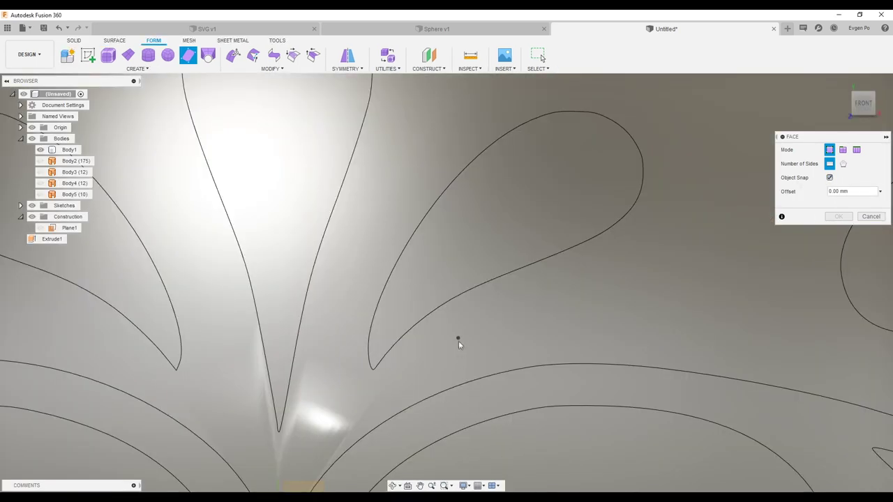
# - Place the last corner of the four-sided face, inspect it from several angles, and exit
pyautogui.click(538, 311)
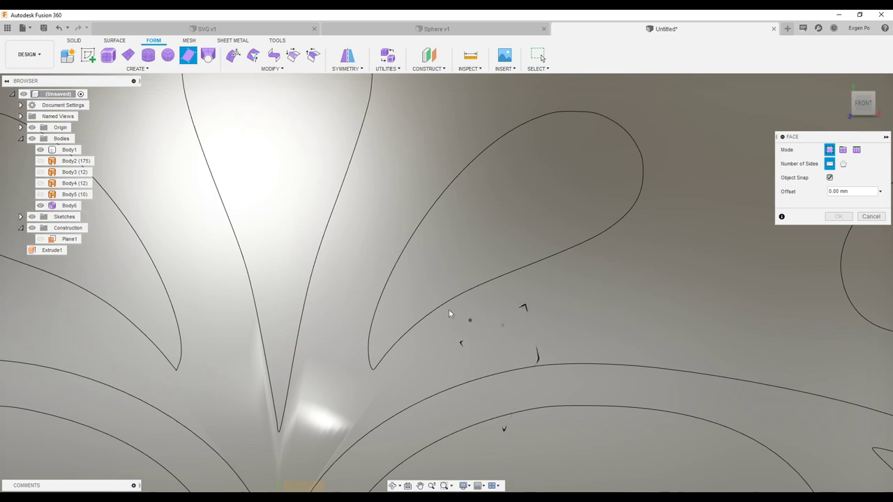
pyautogui.keyDown('shift'); pyautogui.moveTo(530, 311); pyautogui.dragTo(519, 374, button='middle'); pyautogui.keyUp('shift')
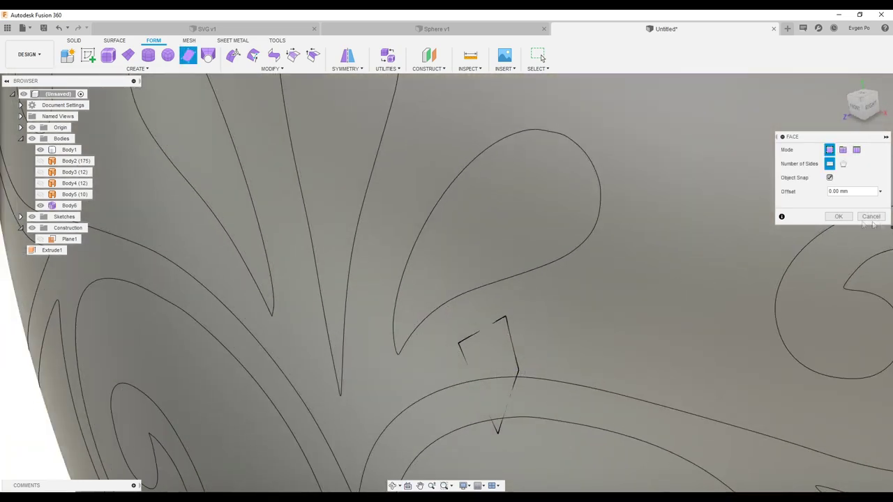
pyautogui.scroll(-10, 472, 261)
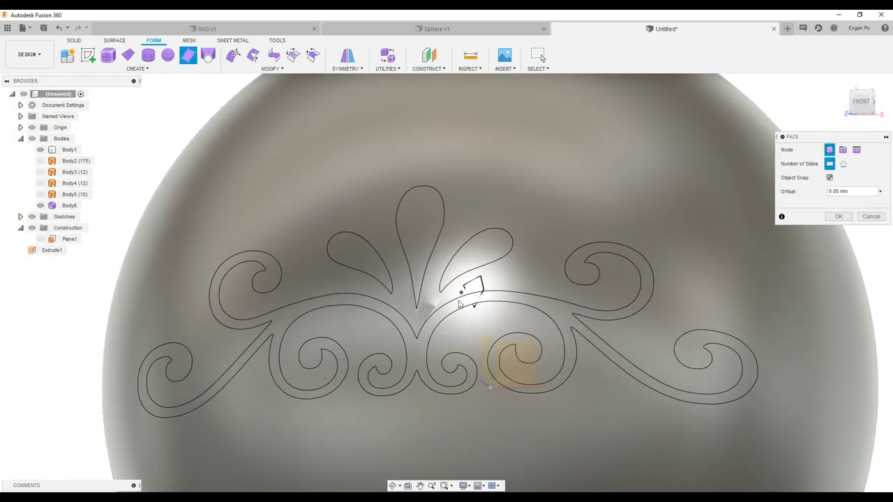
pyautogui.scroll(5, 461, 304)
pyautogui.keyDown('shift'); pyautogui.moveTo(464, 305); pyautogui.dragTo(472, 285, button='middle'); pyautogui.keyUp('shift')
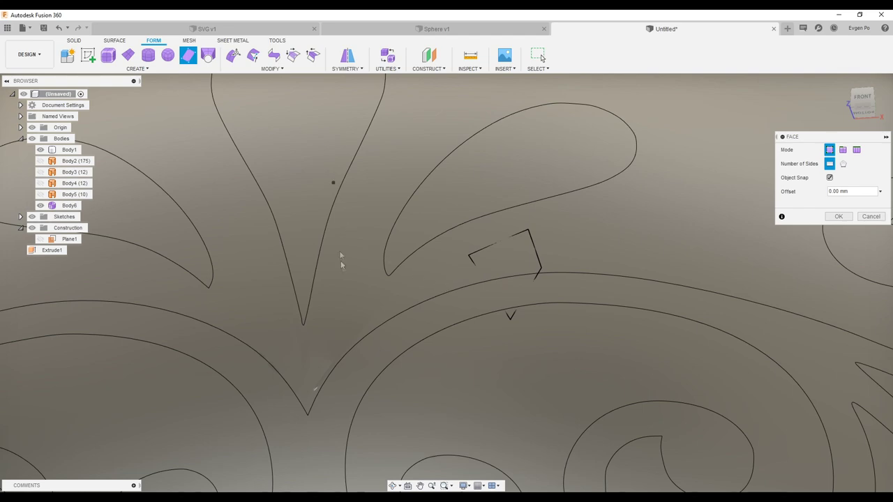
pyautogui.scroll(-5, 340, 259)
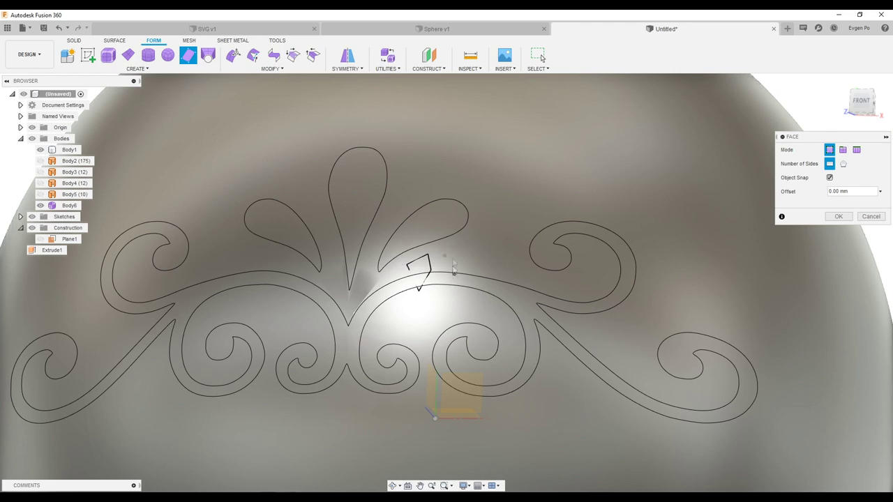
pyautogui.scroll(2, 451, 272)
pyautogui.scroll(2, 448, 258)
pyautogui.scroll(1, 447, 254)
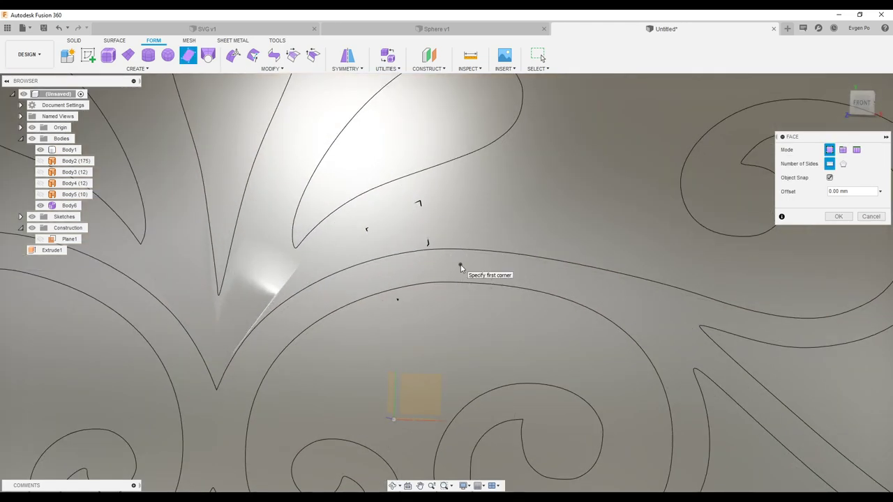
pyautogui.scroll(-5, 484, 228)
pyautogui.press('Escape')
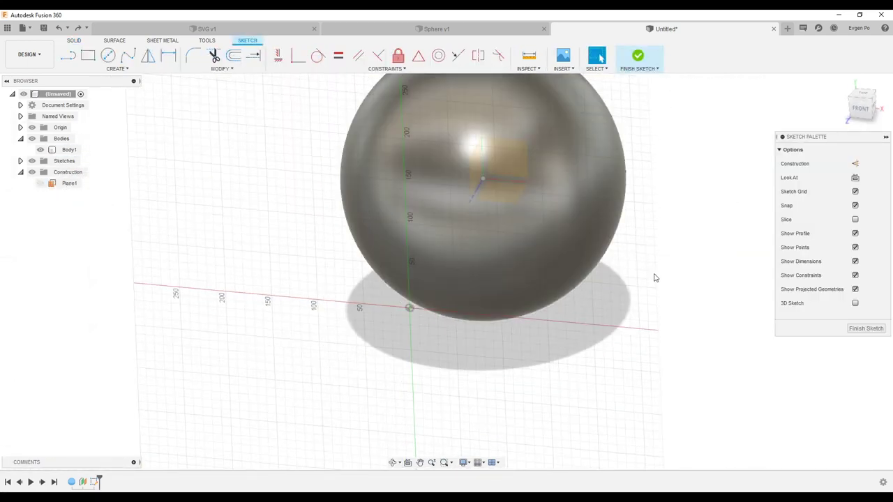
# - Finish the current sketch and start a new sketch on the construction plane
pyautogui.click(865, 328)
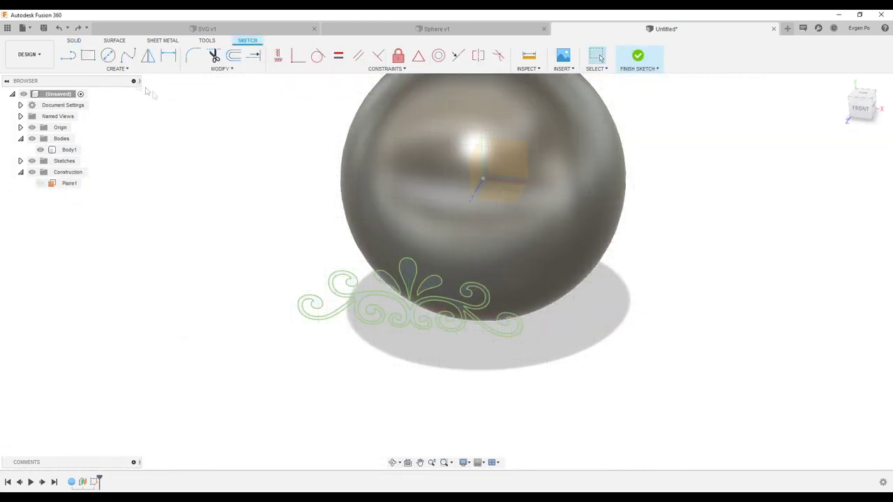
pyautogui.click(136, 67)
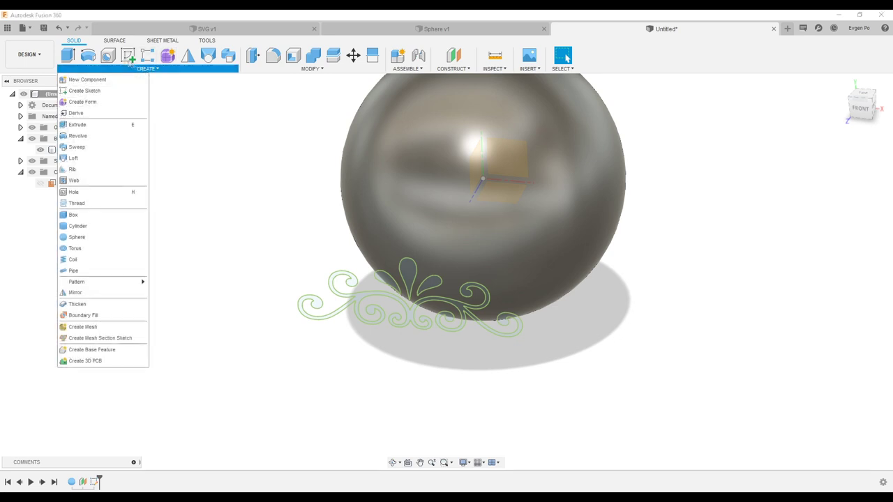
pyautogui.click(130, 58)
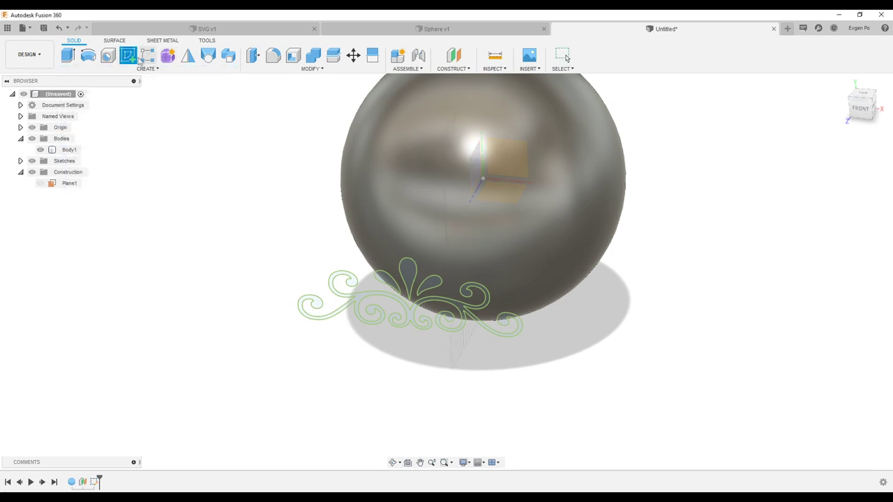
pyautogui.click(510, 171)
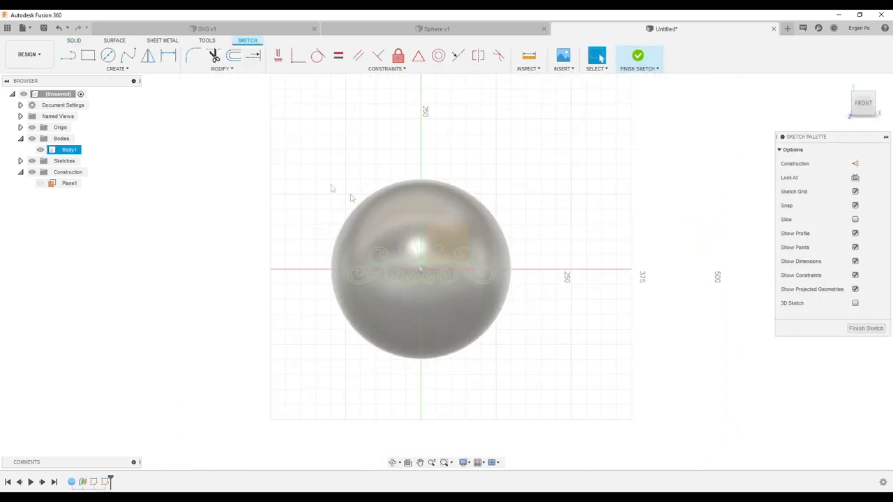
pyautogui.click(117, 68)
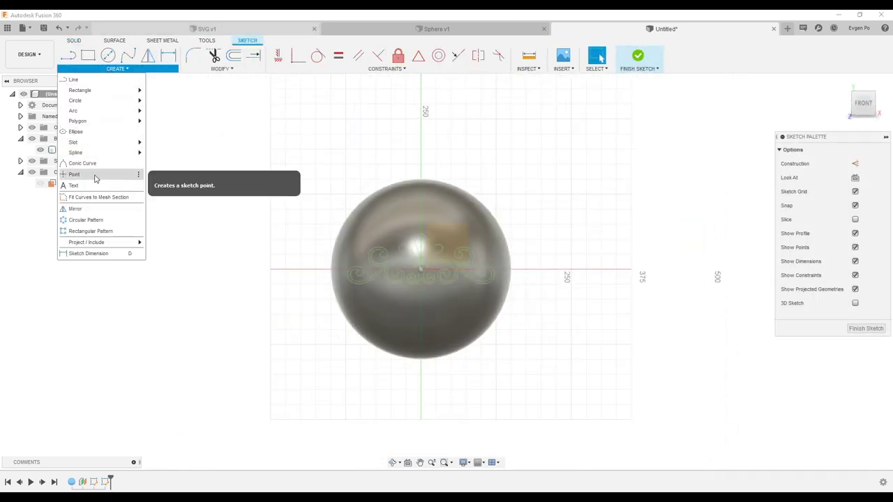
pyautogui.moveTo(87, 242)
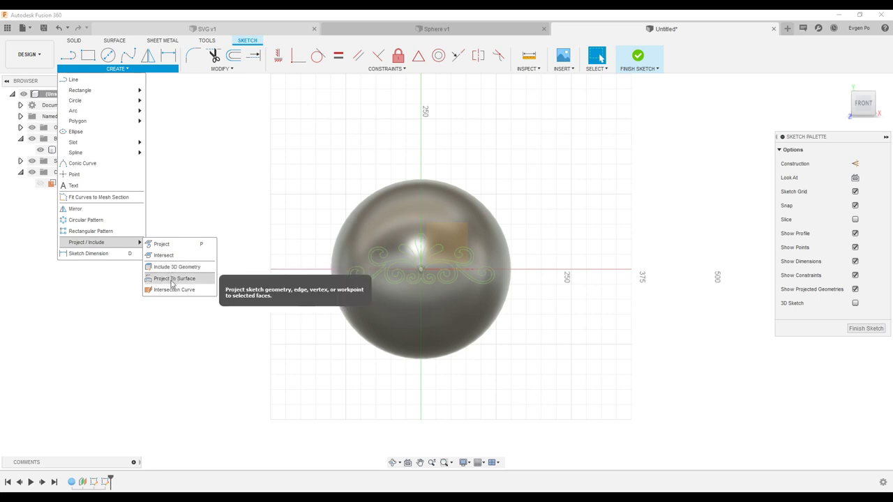
# - Start Project To Surface with the sphere's face as the target
pyautogui.click(172, 278)
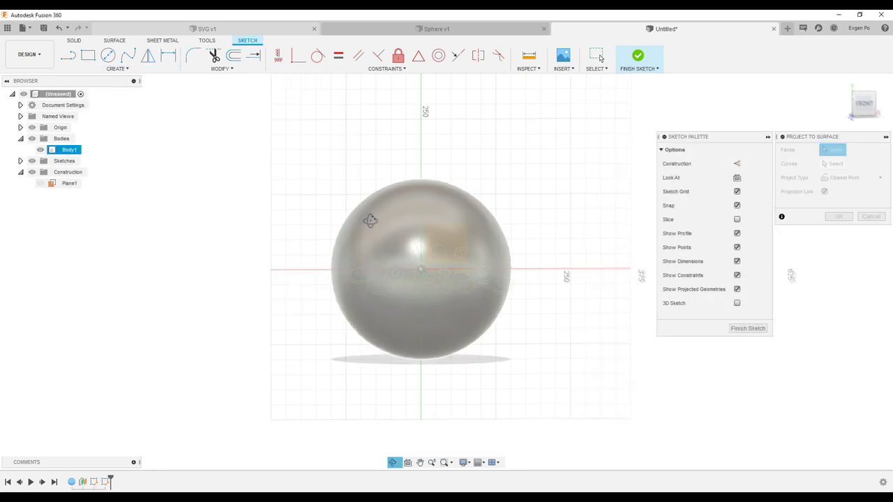
pyautogui.keyDown('shift'); pyautogui.moveTo(369, 219); pyautogui.dragTo(428, 242, button='middle'); pyautogui.keyUp('shift')
pyautogui.click(428, 243)
pyautogui.click(834, 164)
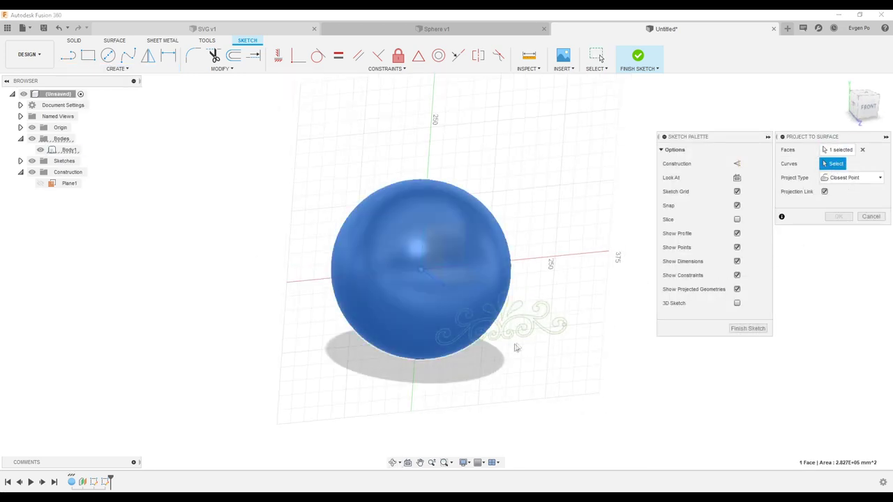
# - Select all 209 SVG ornament curves for projection onto the sphere
pyautogui.scroll(4, 516, 345)
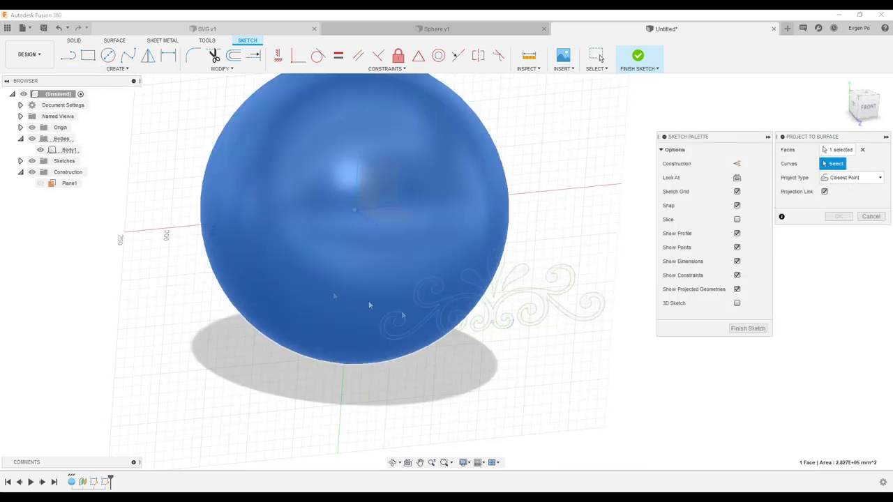
pyautogui.click(21, 161)
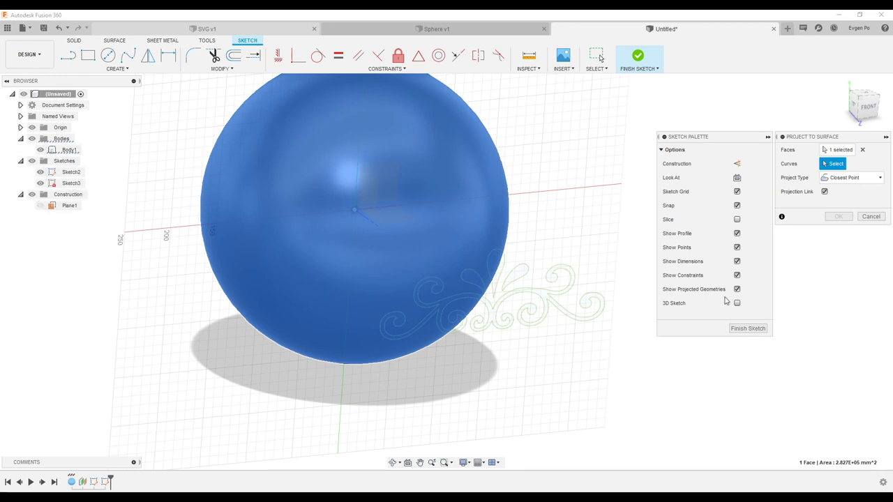
pyautogui.scroll(2, 548, 328)
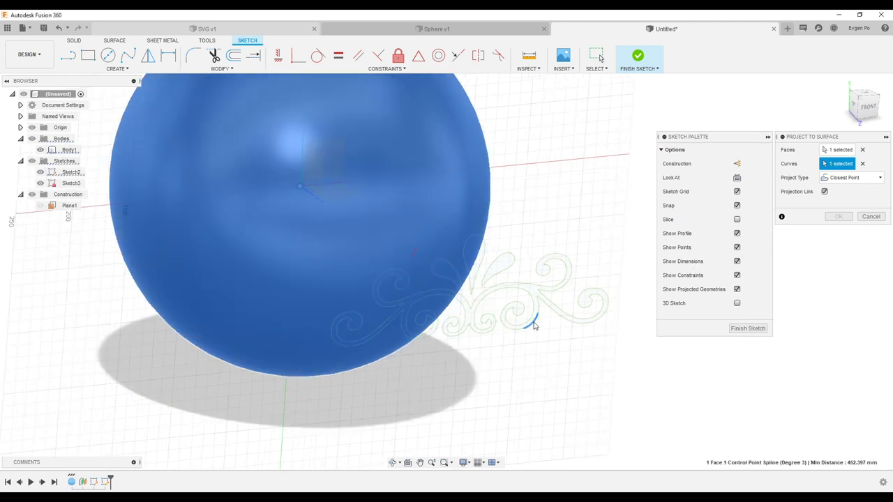
pyautogui.click(535, 326)
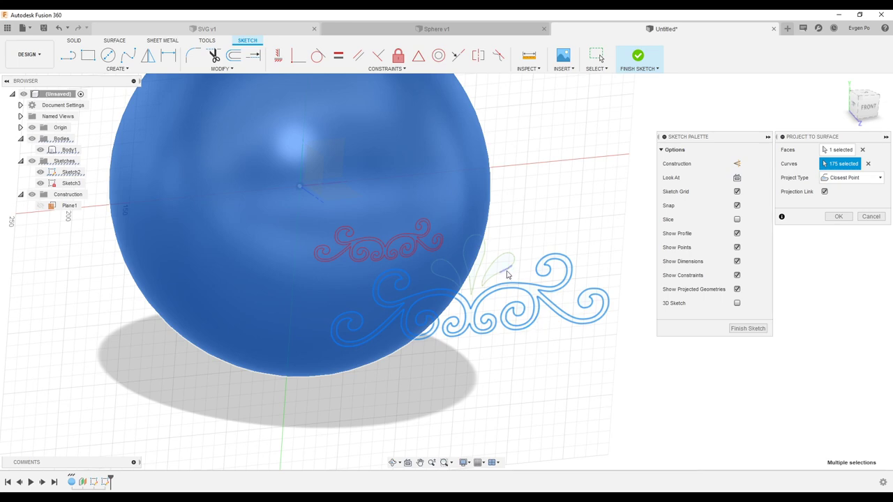
pyautogui.scroll(3, 486, 263)
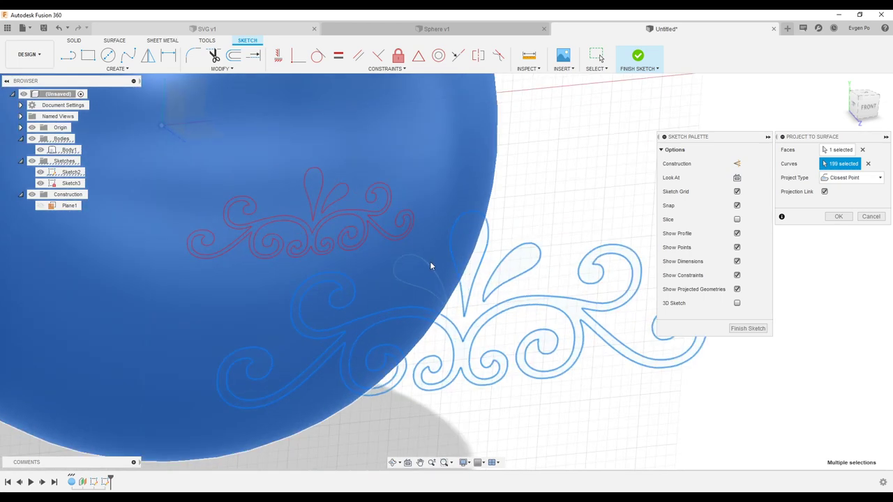
pyautogui.click(432, 266)
pyautogui.scroll(-3, 433, 267)
pyautogui.scroll(-3, 432, 267)
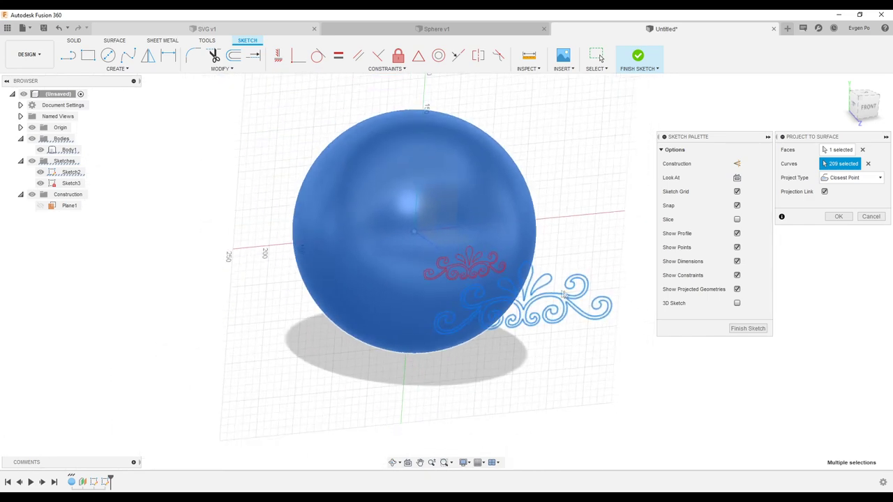
pyautogui.moveTo(558, 253)
pyautogui.keyDown('shift'); pyautogui.mouseDown(button='middle')
pyautogui.moveTo(571, 235)
pyautogui.moveTo(482, 233)
pyautogui.moveTo(529, 301)
pyautogui.mouseUp(button='middle'); pyautogui.keyUp('shift')
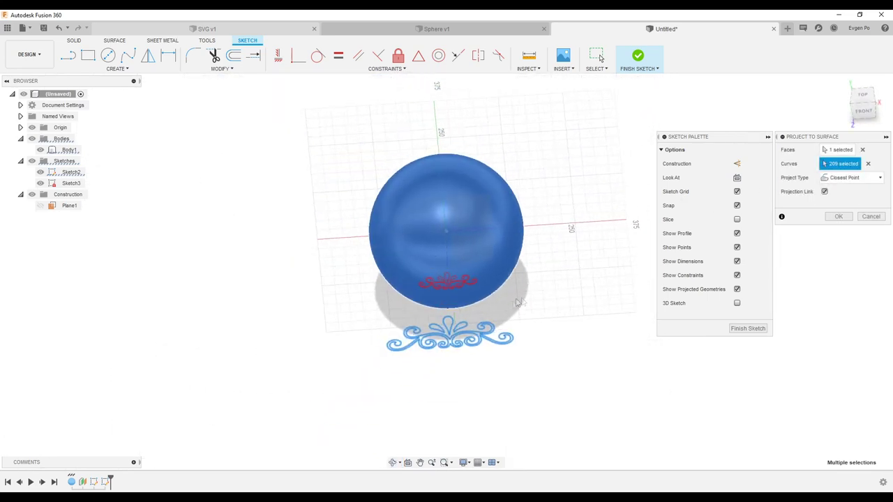
# - Set the projection type to Along Vector with the sphere viewed from the front
pyautogui.keyDown('shift'); pyautogui.moveTo(598, 325); pyautogui.dragTo(468, 236, button='middle'); pyautogui.keyUp('shift')
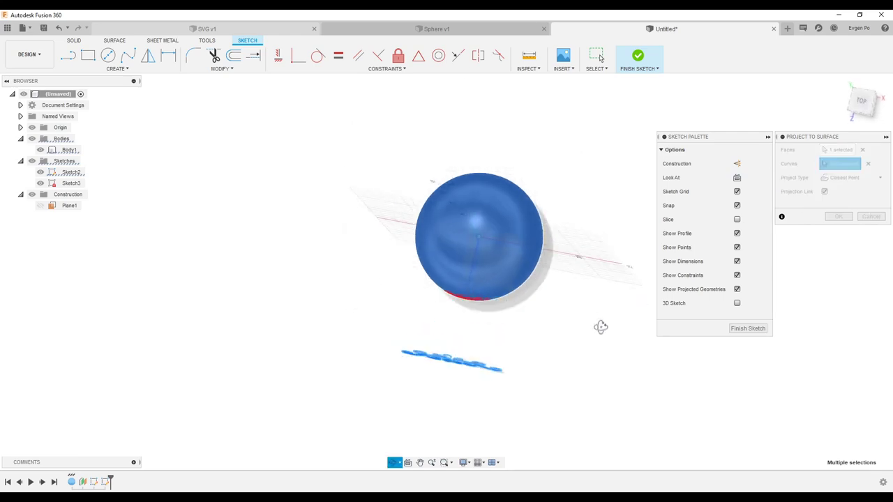
pyautogui.scroll(5, 468, 236)
pyautogui.moveTo(482, 247)
pyautogui.keyDown('shift'); pyautogui.mouseDown(button='middle')
pyautogui.moveTo(436, 261)
pyautogui.moveTo(477, 311)
pyautogui.mouseUp(button='middle'); pyautogui.keyUp('shift')
pyautogui.scroll(-3, 436, 262)
pyautogui.scroll(-2, 479, 316)
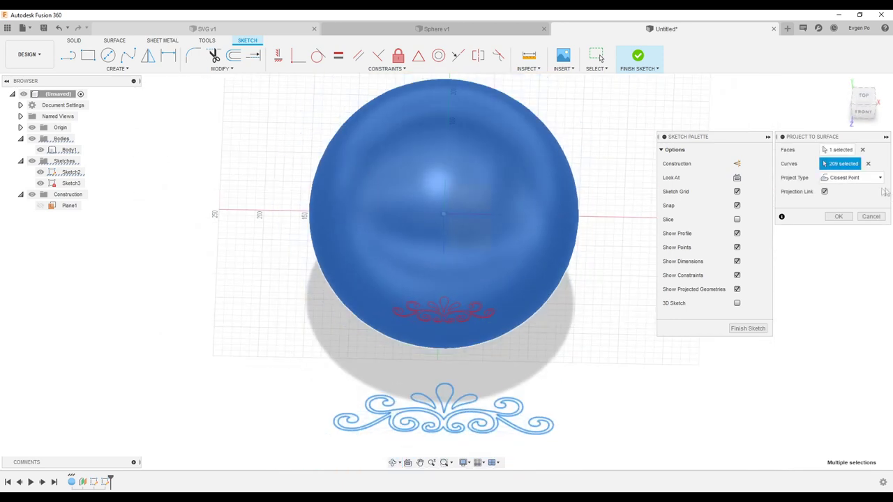
pyautogui.click(880, 177)
pyautogui.click(848, 198)
# - Pick an axis as the projection direction and inspect the curves wrapped on the sphere
pyautogui.keyDown('shift'); pyautogui.moveTo(530, 293); pyautogui.dragTo(493, 363, button='middle'); pyautogui.keyUp('shift')
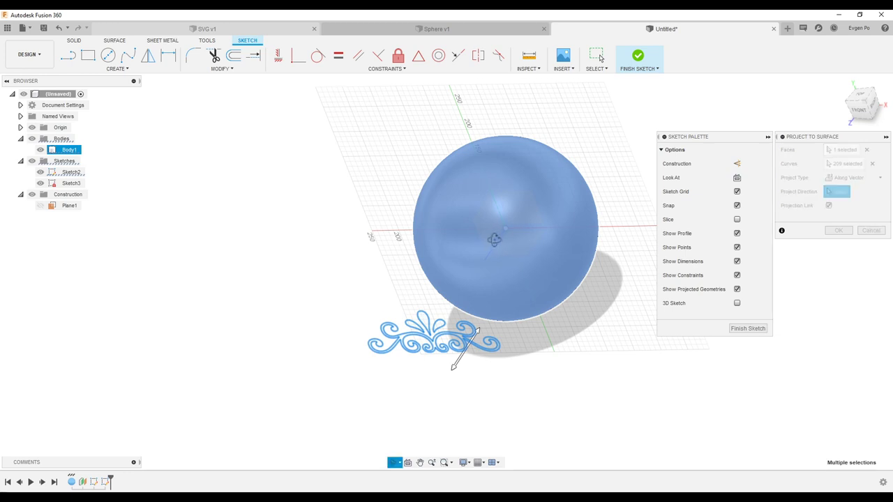
pyautogui.keyDown('shift'); pyautogui.moveTo(495, 245); pyautogui.dragTo(478, 249, button='middle'); pyautogui.keyUp('shift')
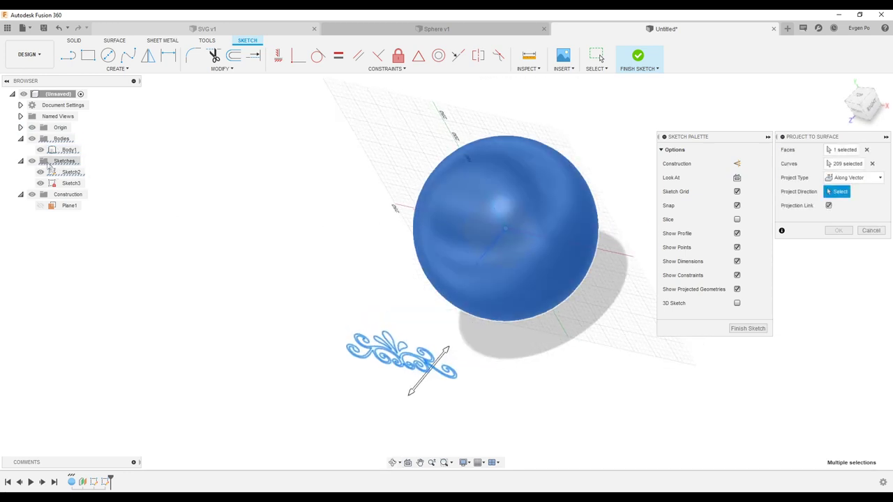
pyautogui.click(483, 260)
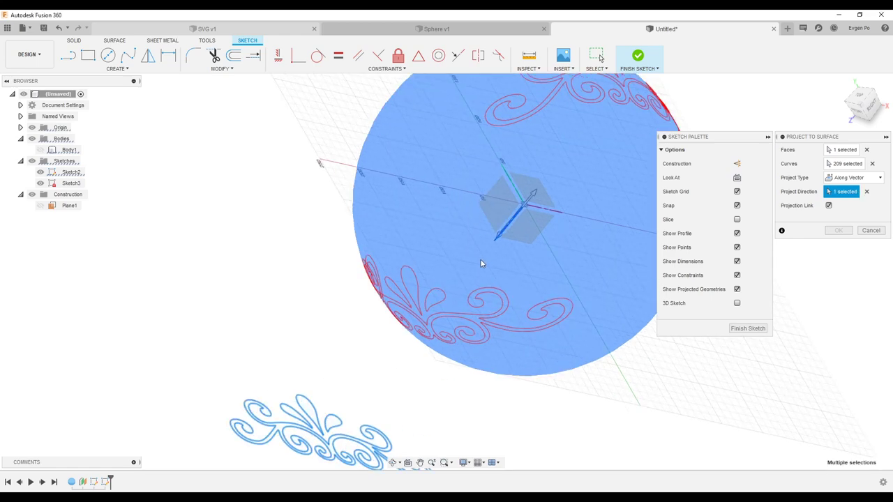
pyautogui.moveTo(254, 259)
pyautogui.keyDown('shift'); pyautogui.mouseDown(button='middle')
pyautogui.moveTo(272, 207)
pyautogui.moveTo(366, 263)
pyautogui.mouseUp(button='middle'); pyautogui.keyUp('shift')
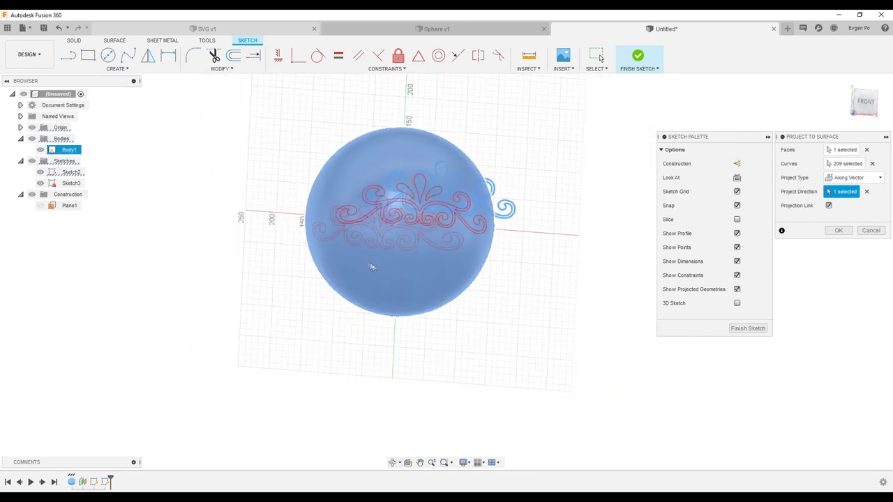
pyautogui.keyDown('shift'); pyautogui.moveTo(366, 264); pyautogui.dragTo(386, 241, button='middle'); pyautogui.keyUp('shift')
pyautogui.scroll(5, 386, 240)
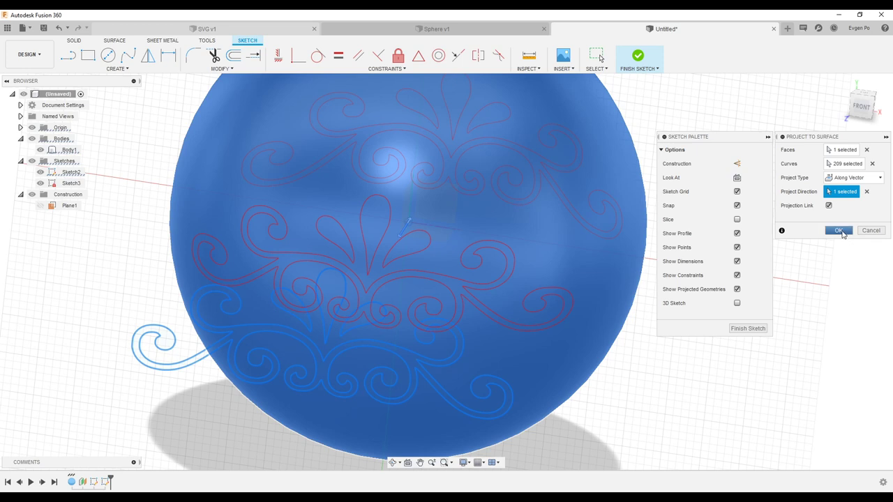
# - Confirm the projection onto the sphere, finish the sketch, and hide the flat SVG sketch
pyautogui.click(839, 231)
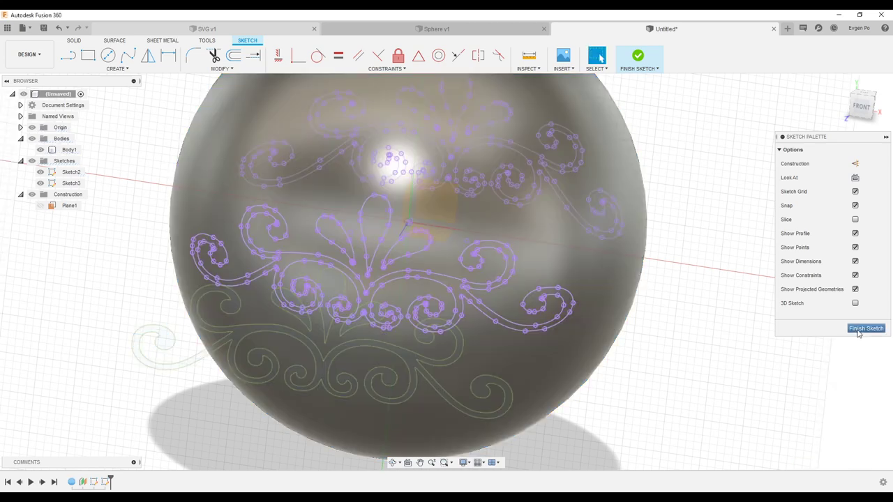
pyautogui.click(865, 328)
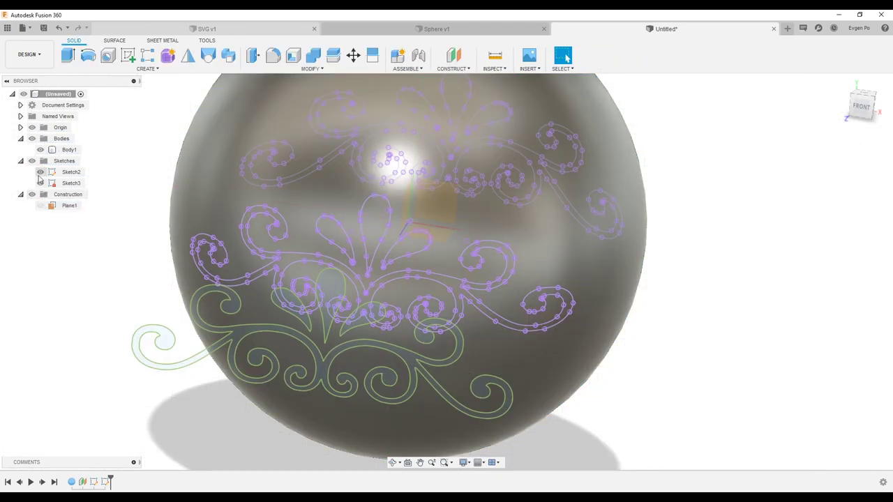
pyautogui.click(40, 172)
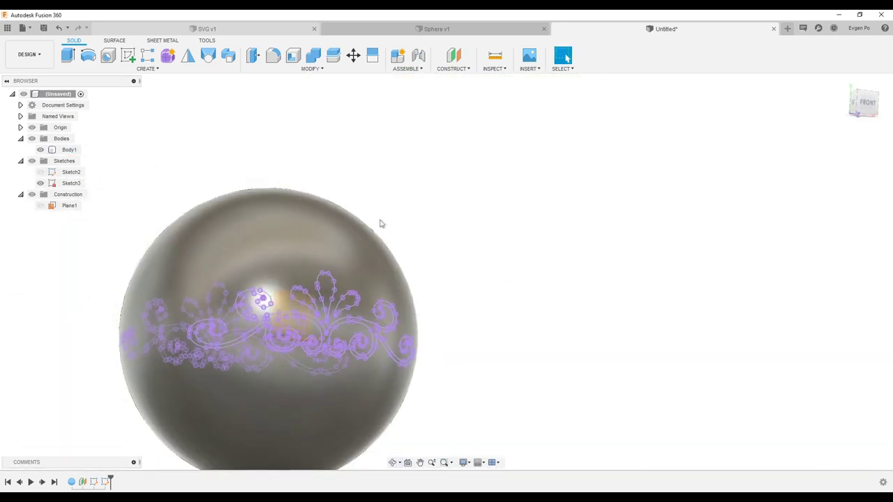
# - Orbit around the sphere's curve band and toggle Sketch3 off and on to check the projected curves
pyautogui.click(335, 232)
pyautogui.scroll(5, 333, 235)
pyautogui.scroll(-5, 332, 237)
pyautogui.moveTo(360, 241)
pyautogui.keyDown('shift'); pyautogui.mouseDown(button='middle')
pyautogui.moveTo(289, 235)
pyautogui.moveTo(535, 244)
pyautogui.mouseUp(button='middle'); pyautogui.keyUp('shift')
pyautogui.scroll(5, 535, 244)
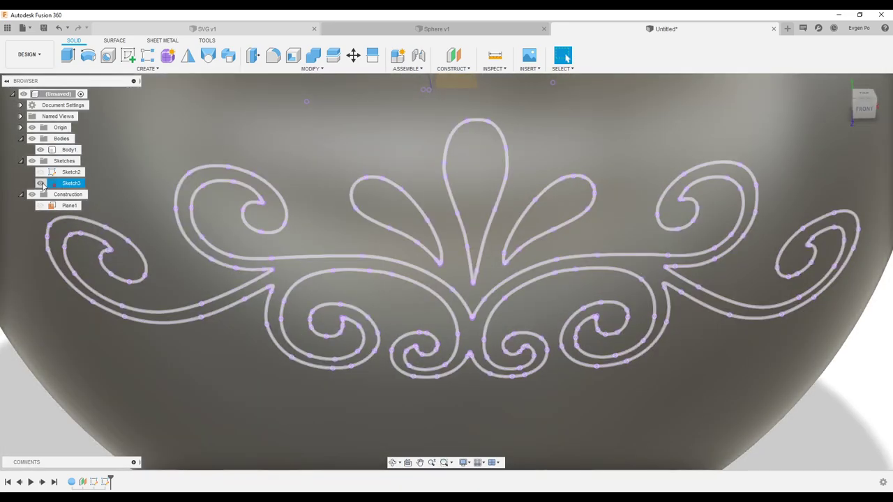
pyautogui.click(40, 183)
pyautogui.click(40, 183)
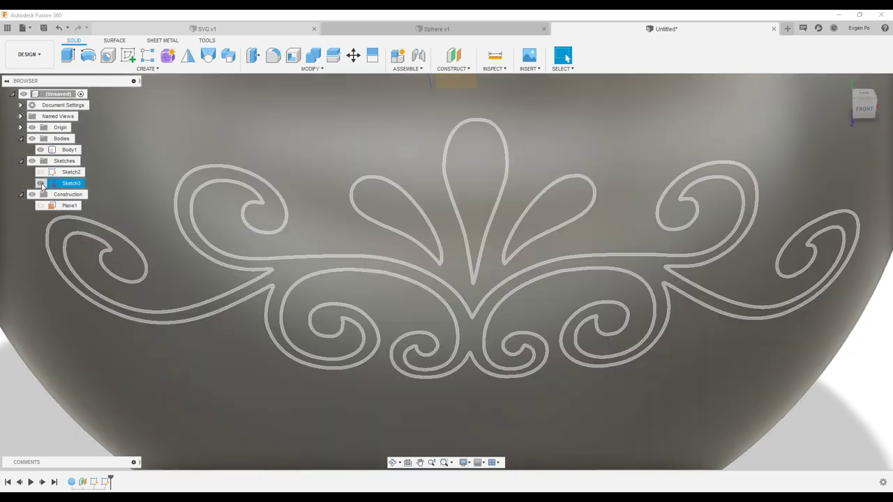
pyautogui.scroll(-5, 235, 240)
pyautogui.keyDown('shift'); pyautogui.moveTo(235, 239); pyautogui.dragTo(360, 250, button='middle'); pyautogui.keyUp('shift')
pyautogui.scroll(2, 361, 249)
pyautogui.press('Escape')
# - Start a T-spline form using the Face tool with Object Snap enabled
pyautogui.click(167, 58)
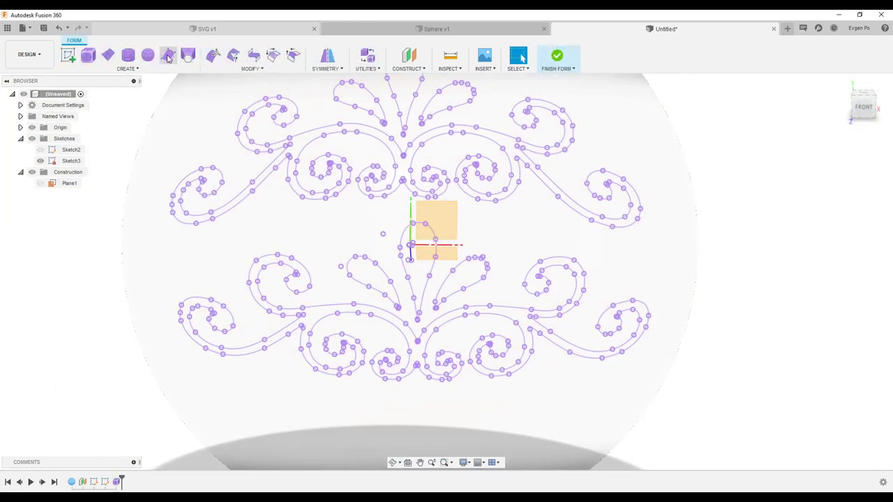
pyautogui.click(168, 55)
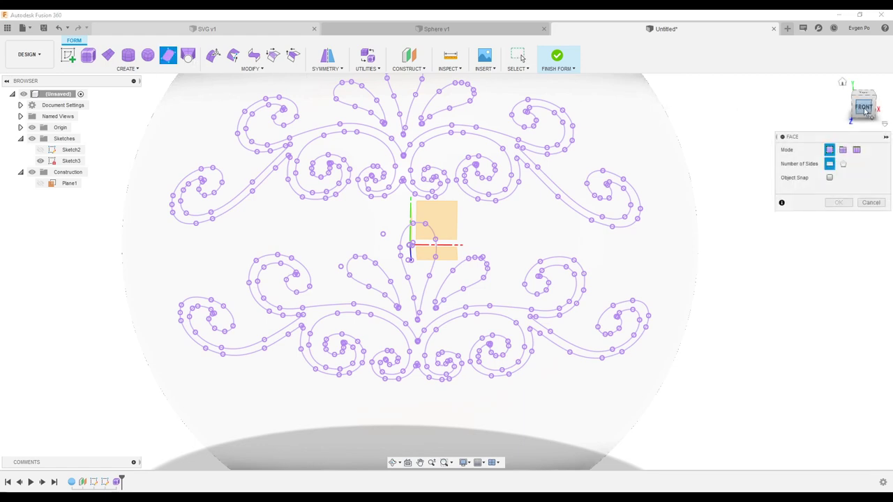
pyautogui.click(830, 178)
pyautogui.scroll(2, 455, 226)
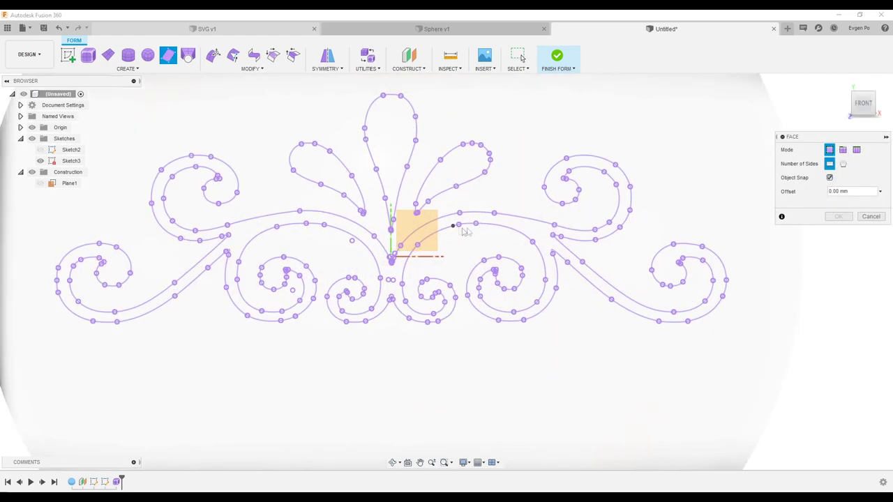
pyautogui.scroll(5, 488, 230)
pyautogui.scroll(3, 480, 228)
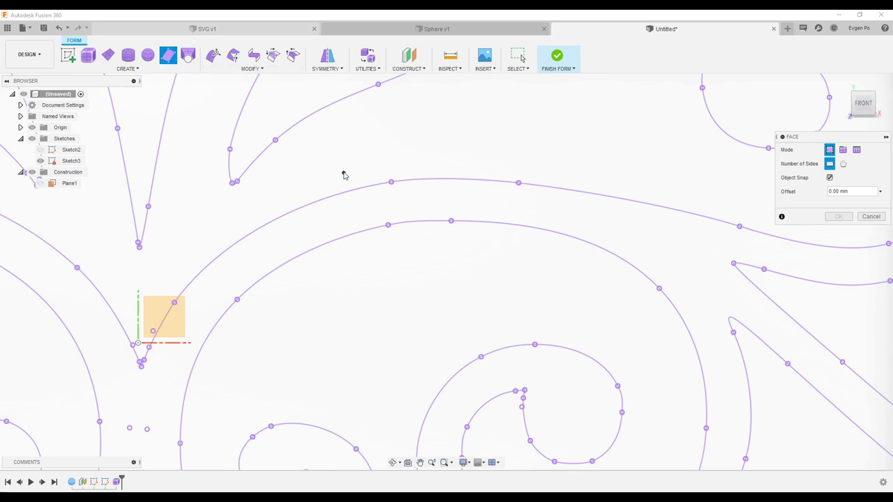
# - Snap four quad faces along one band of the projected scroll curve
pyautogui.click(409, 181)
pyautogui.click(440, 180)
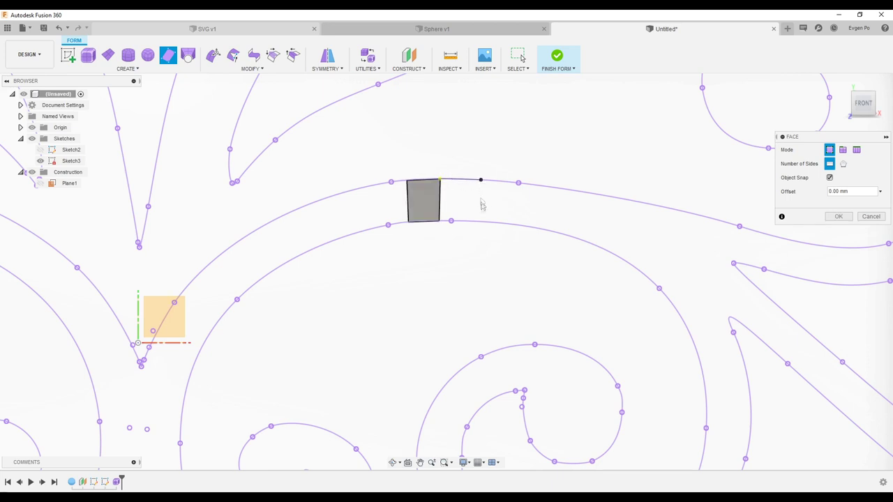
pyautogui.click(441, 222)
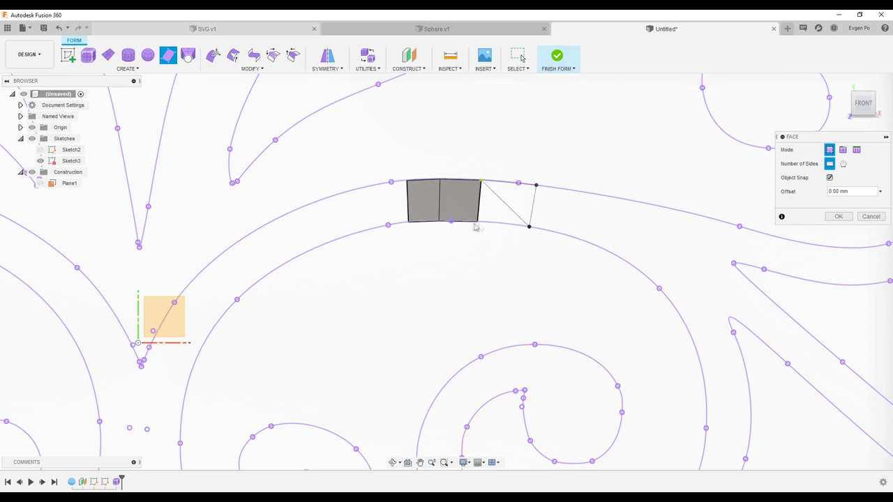
pyautogui.click(477, 224)
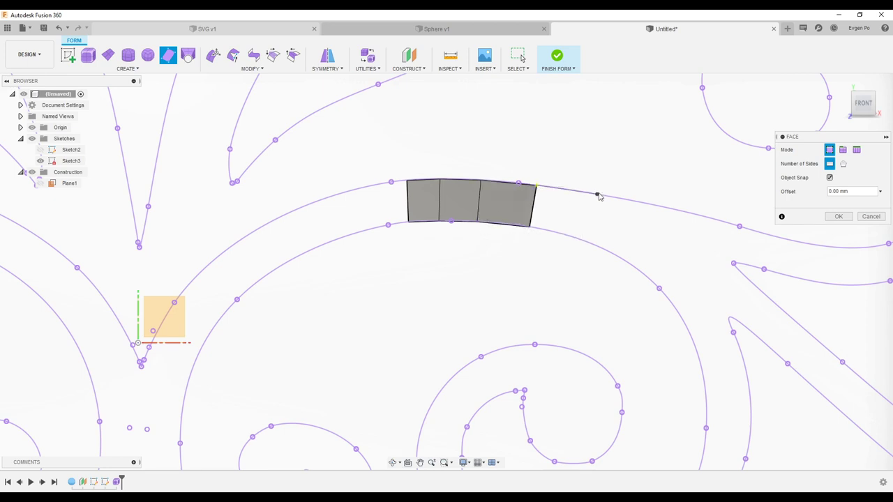
pyautogui.click(530, 226)
pyautogui.scroll(-2, 341, 199)
pyautogui.scroll(-1, 512, 216)
pyautogui.moveTo(512, 215)
pyautogui.keyDown('shift'); pyautogui.mouseDown(button='middle')
pyautogui.moveTo(506, 271)
pyautogui.moveTo(489, 173)
pyautogui.moveTo(495, 230)
pyautogui.moveTo(503, 224)
pyautogui.mouseUp(button='middle'); pyautogui.keyUp('shift')
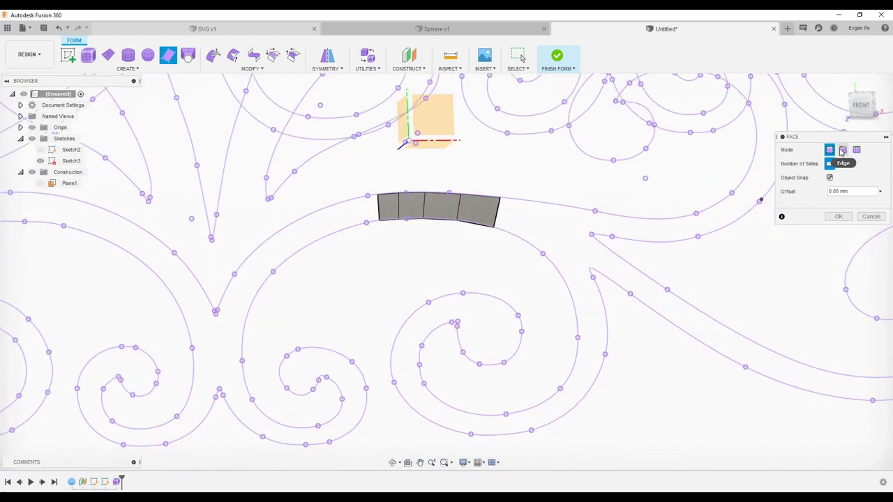
# - In Edge mode, extend the strip with two more faces from its right edge
pyautogui.click(842, 149)
pyautogui.scroll(3, 586, 204)
pyautogui.click(452, 219)
pyautogui.click(510, 202)
pyautogui.click(495, 261)
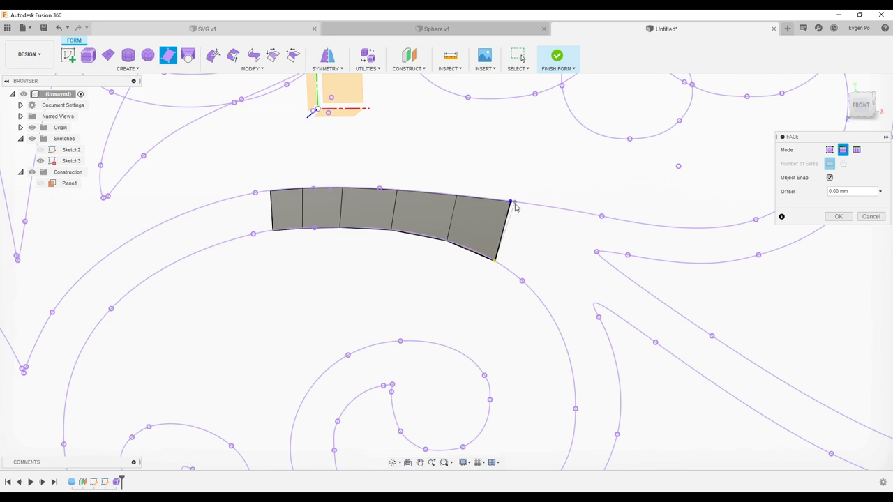
pyautogui.click(597, 215)
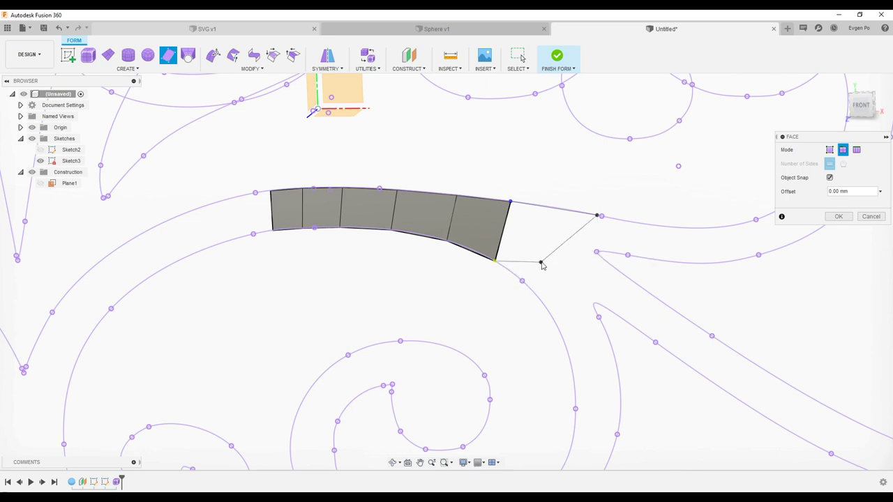
pyautogui.click(533, 290)
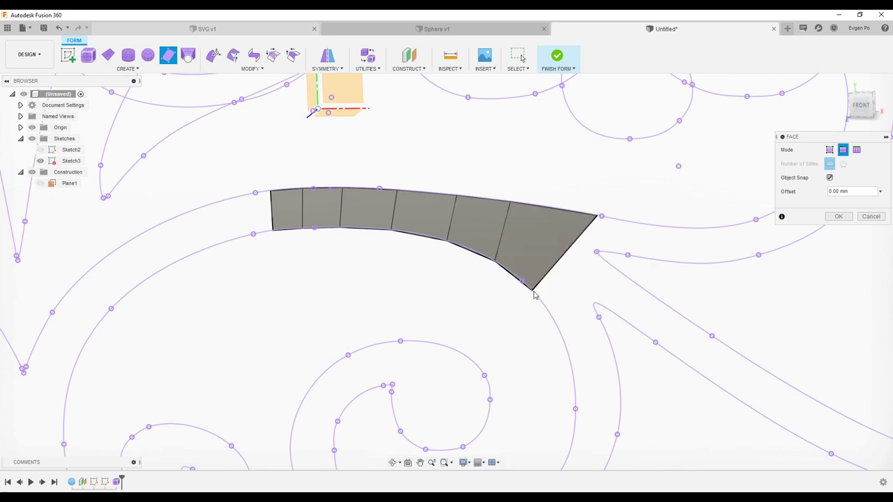
pyautogui.press('Return')
# - Open Edit Form and select the strip's right corner vertex
pyautogui.click(214, 56)
pyautogui.scroll(2, 595, 215)
pyautogui.click(594, 213)
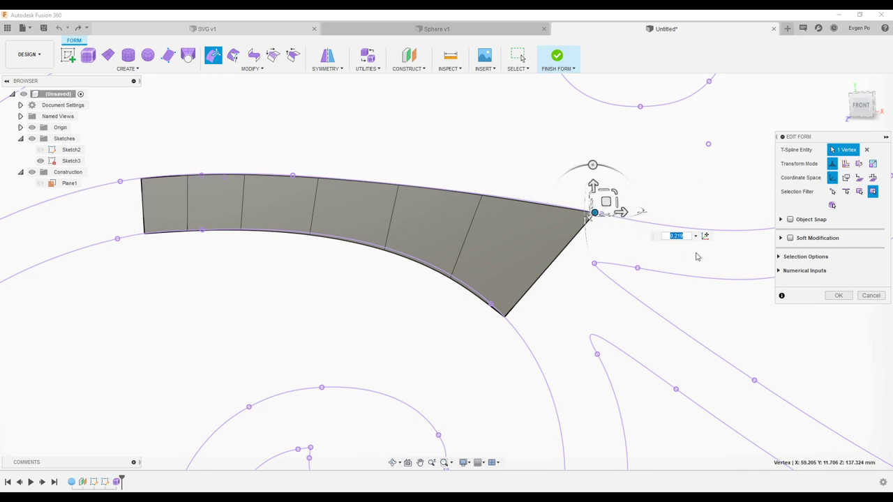
# - Cancel the vertex edit and restart the Face tool in Simple mode with Object Snap
pyautogui.scroll(-1, 439, 224)
pyautogui.scroll(-2, 435, 225)
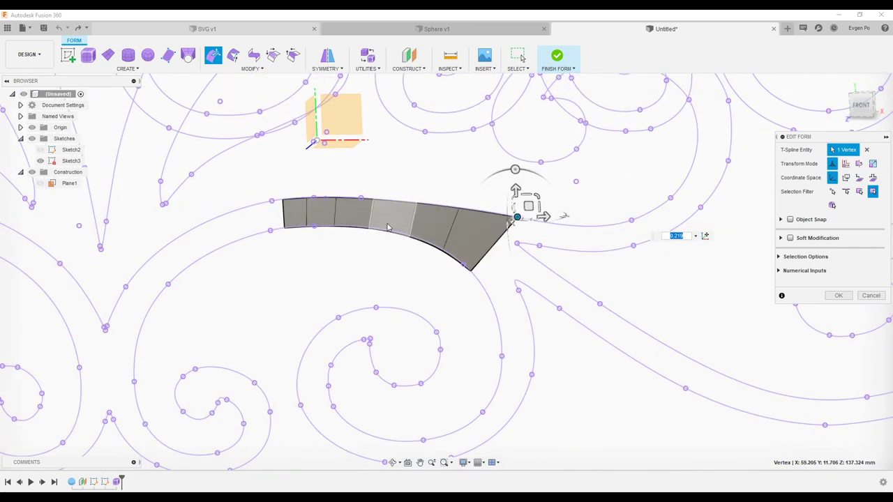
pyautogui.click(870, 295)
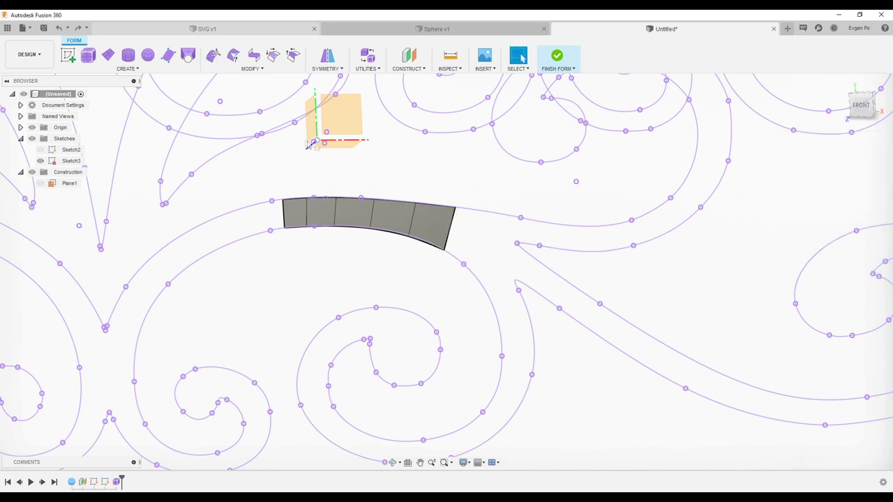
pyautogui.click(168, 55)
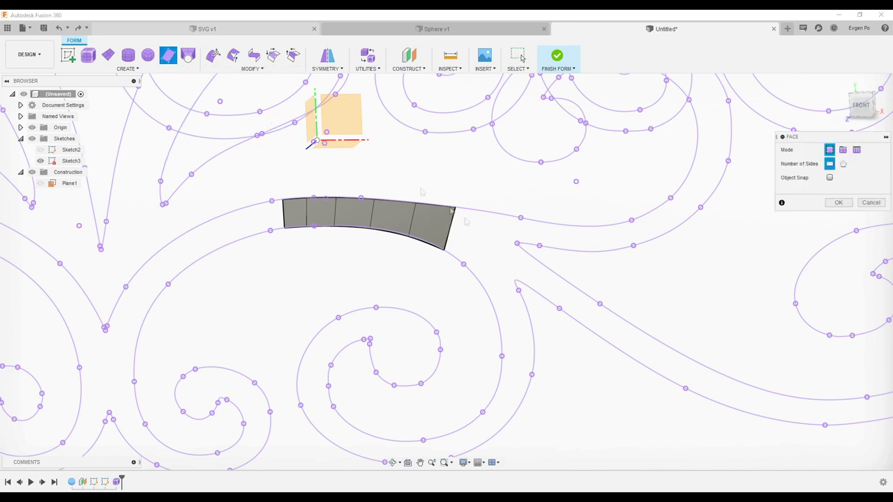
pyautogui.scroll(3, 519, 225)
pyautogui.click(829, 177)
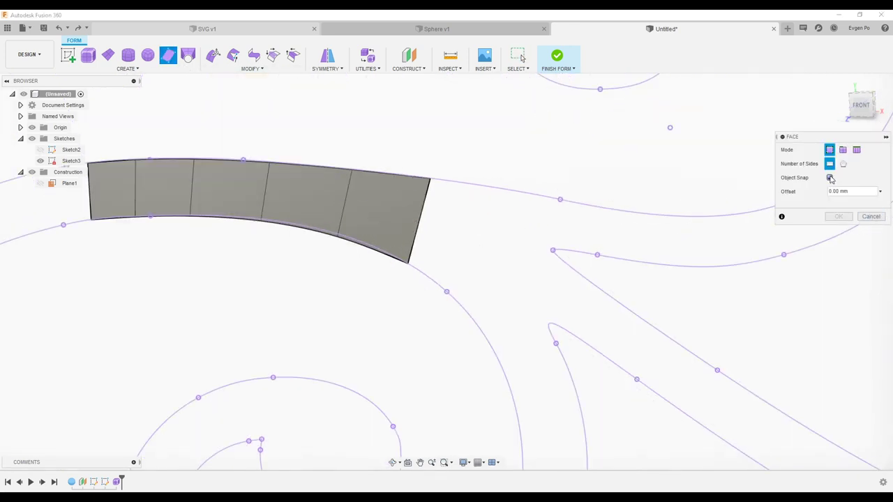
pyautogui.click(842, 149)
pyautogui.click(830, 149)
# - Add two quads extending the strip along the upper curve toward the junction
pyautogui.click(430, 180)
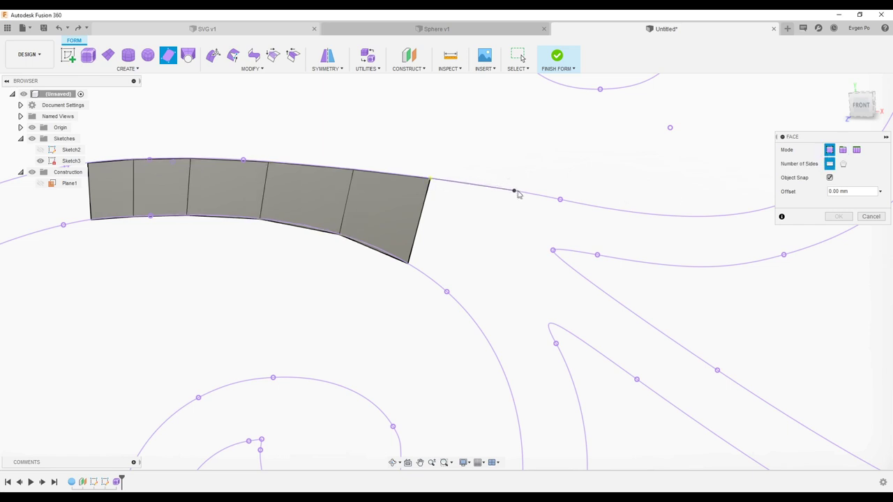
pyautogui.click(531, 194)
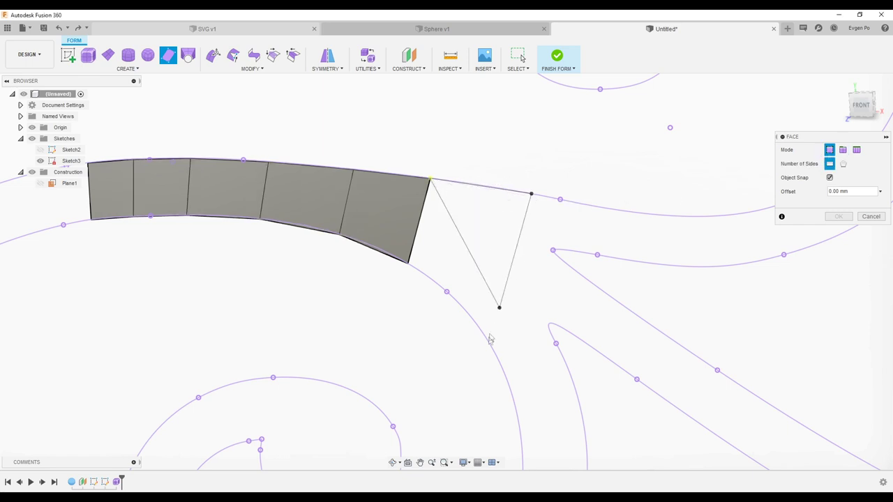
pyautogui.click(552, 249)
pyautogui.click(408, 263)
pyautogui.click(530, 194)
pyautogui.click(678, 216)
pyautogui.click(680, 265)
pyautogui.click(551, 250)
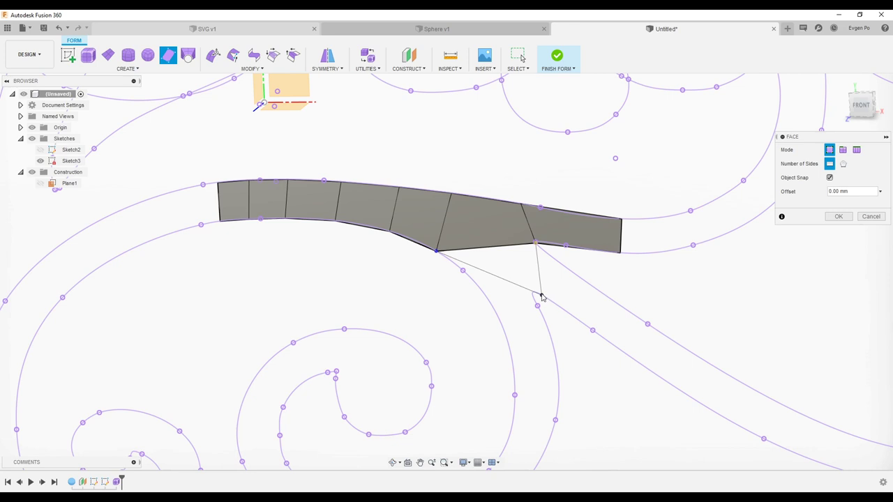
# - Add faces splitting off down the lower branch curve and commit them
pyautogui.click(565, 267)
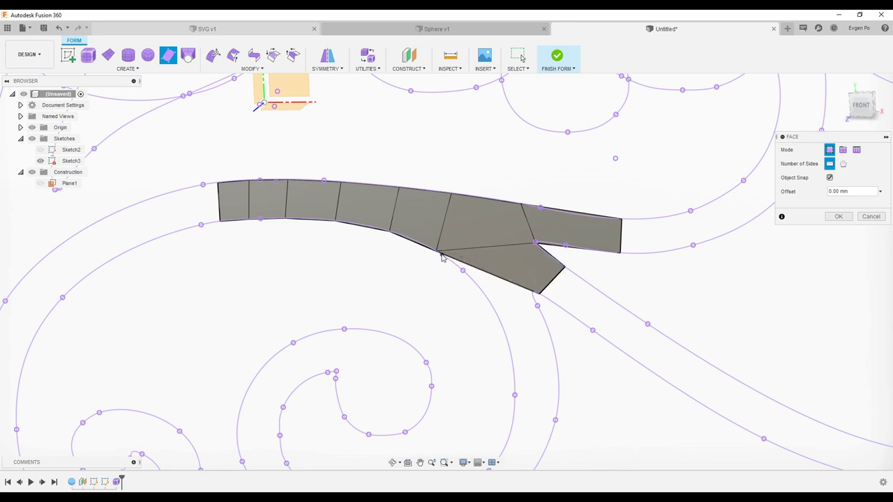
pyautogui.click(538, 293)
pyautogui.click(557, 360)
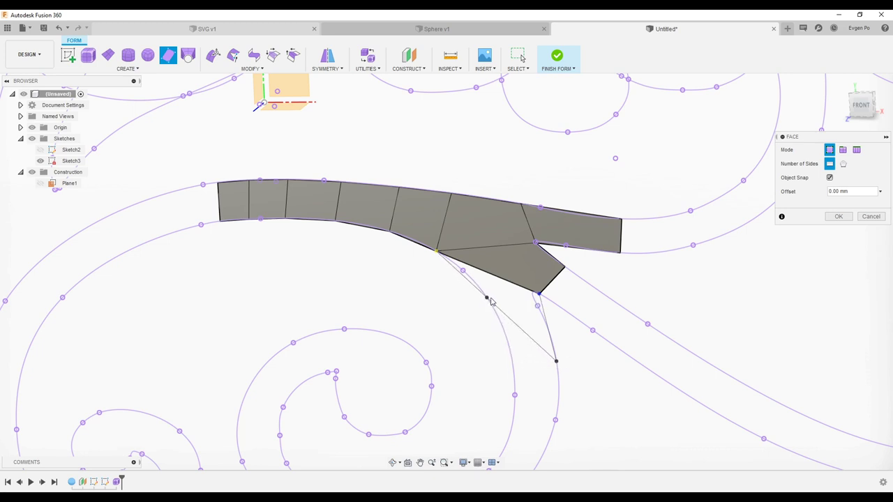
pyautogui.click(488, 299)
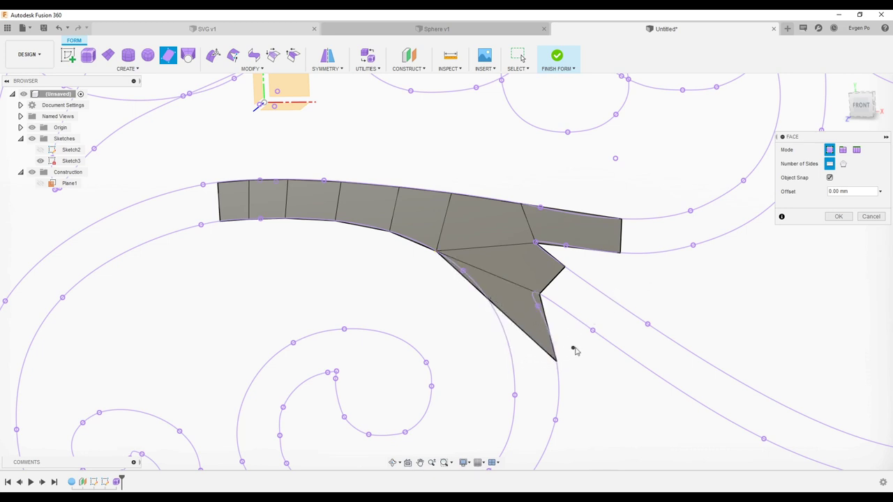
pyautogui.press('Return')
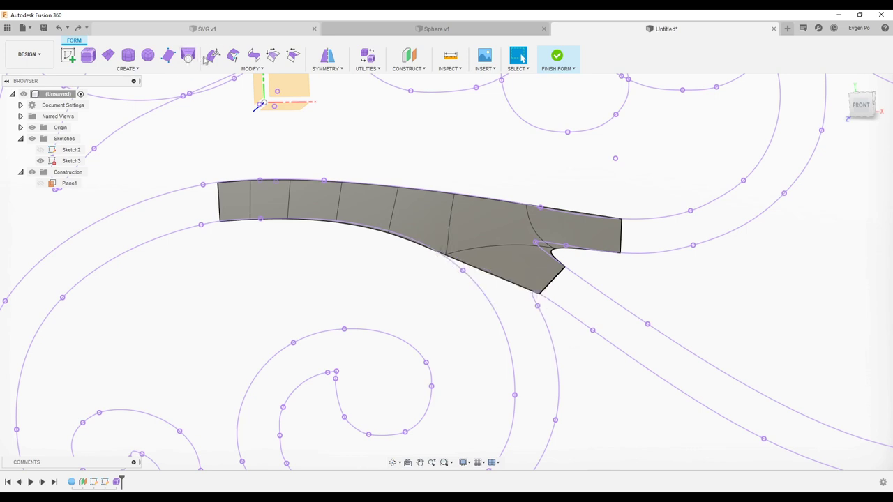
pyautogui.click(168, 55)
# - With Object Snap on, build a quad below the junction from existing corners and curve points
pyautogui.scroll(3, 546, 290)
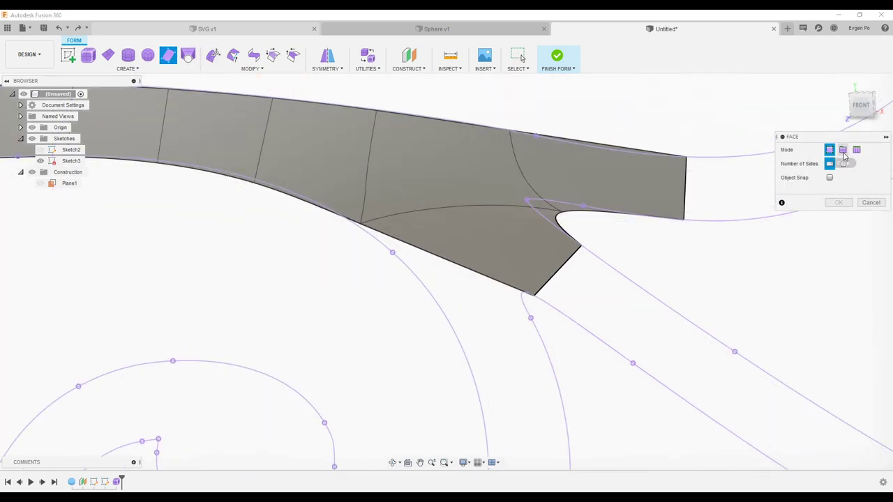
pyautogui.click(829, 177)
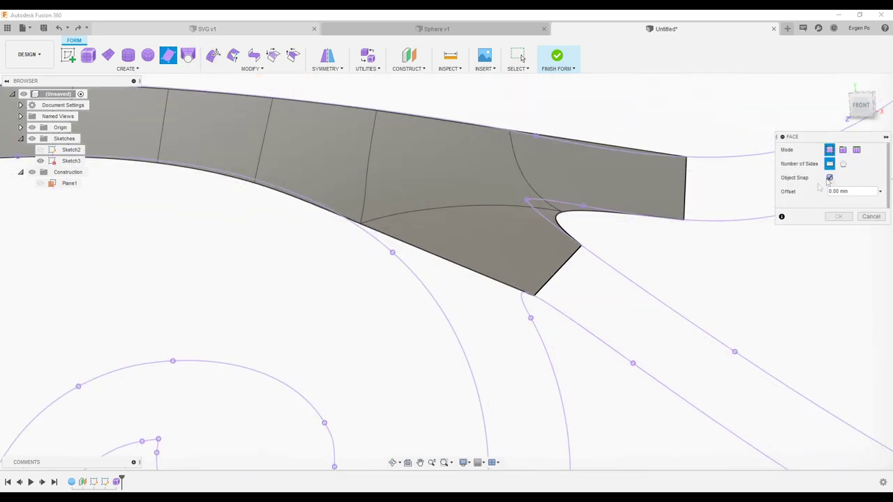
pyautogui.click(360, 226)
pyautogui.click(534, 296)
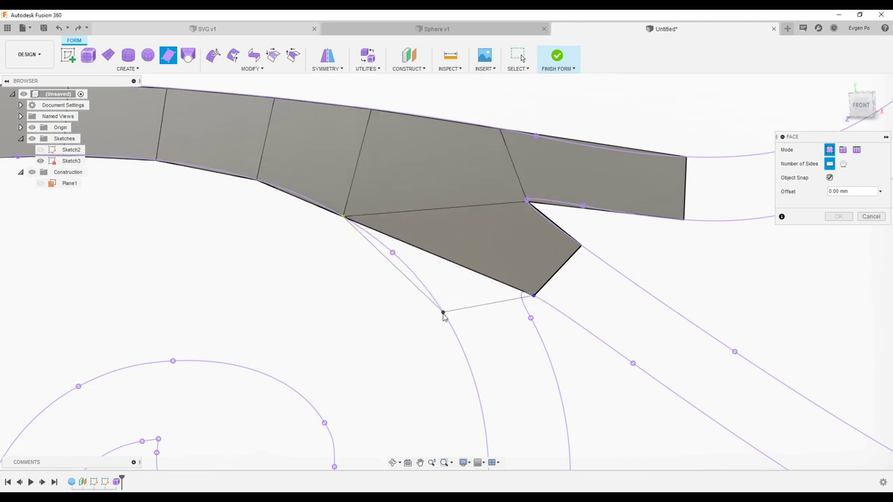
pyautogui.click(446, 316)
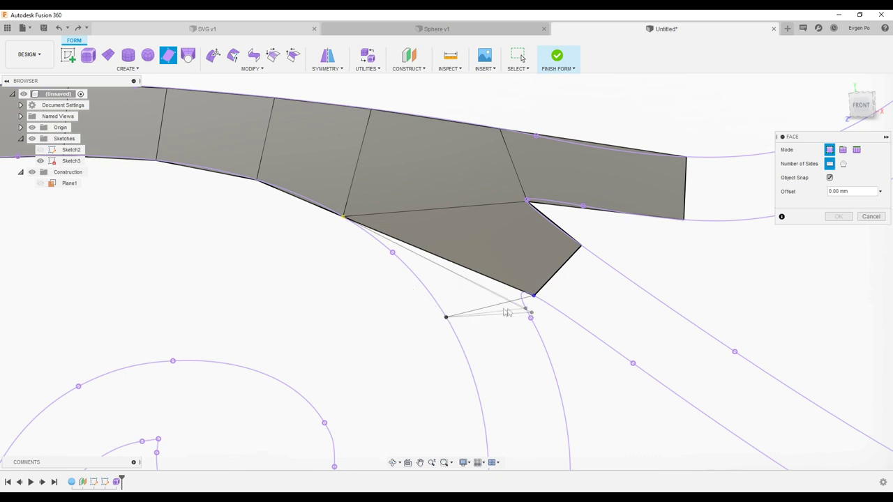
pyautogui.click(527, 307)
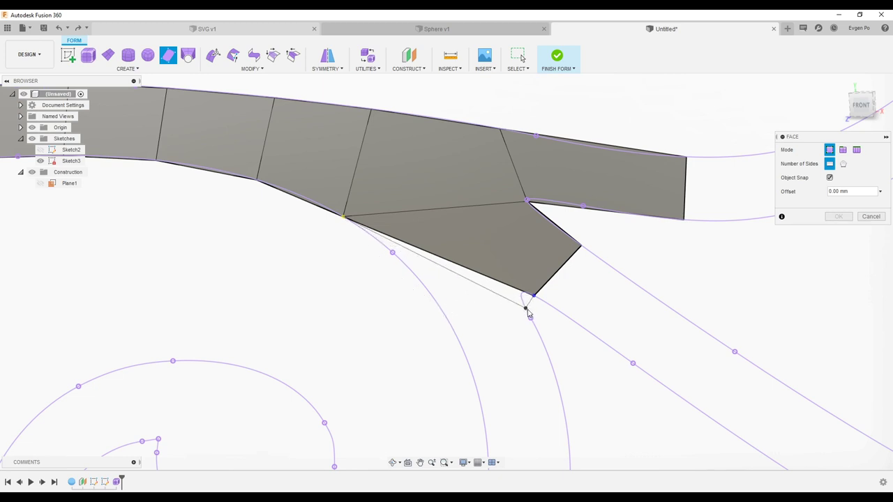
pyautogui.click(448, 320)
# - Orbit to inspect the new faces in 3D, then return to the front view
pyautogui.scroll(-2, 430, 179)
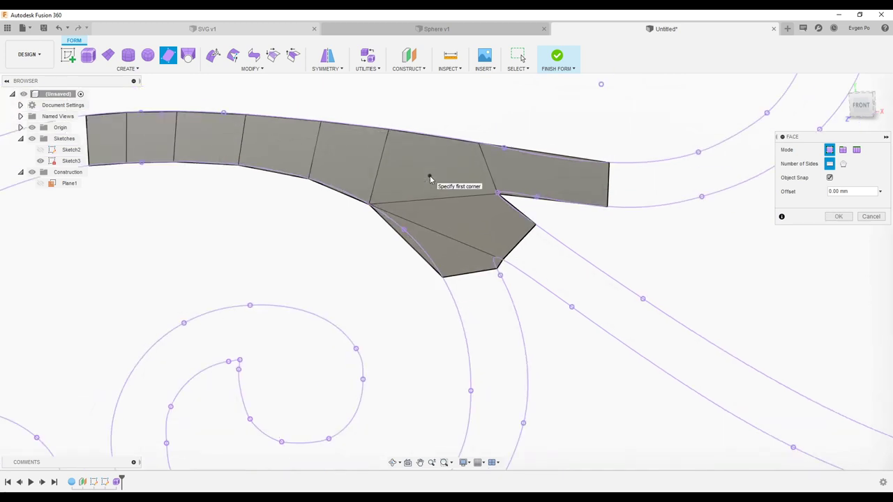
pyautogui.scroll(-3, 430, 180)
pyautogui.scroll(-1, 435, 165)
pyautogui.keyDown('shift'); pyautogui.moveTo(303, 171); pyautogui.dragTo(359, 196, button='middle'); pyautogui.keyUp('shift')
pyautogui.click(861, 108)
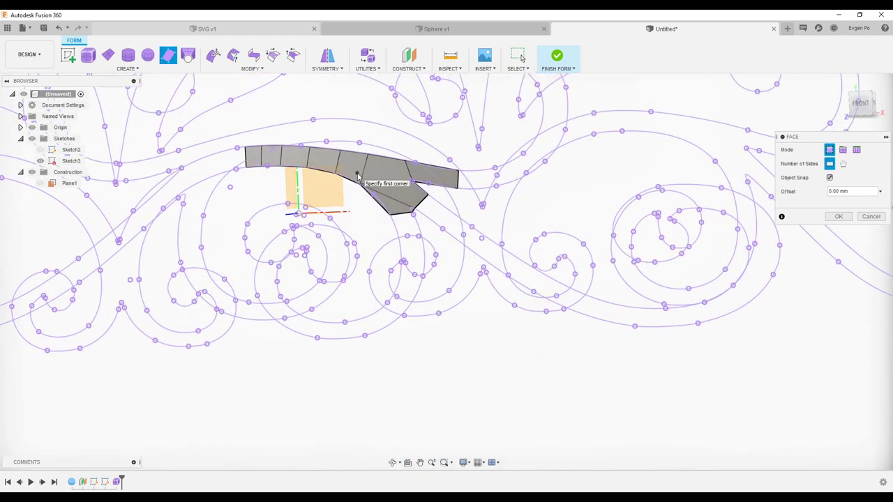
pyautogui.scroll(3, 412, 209)
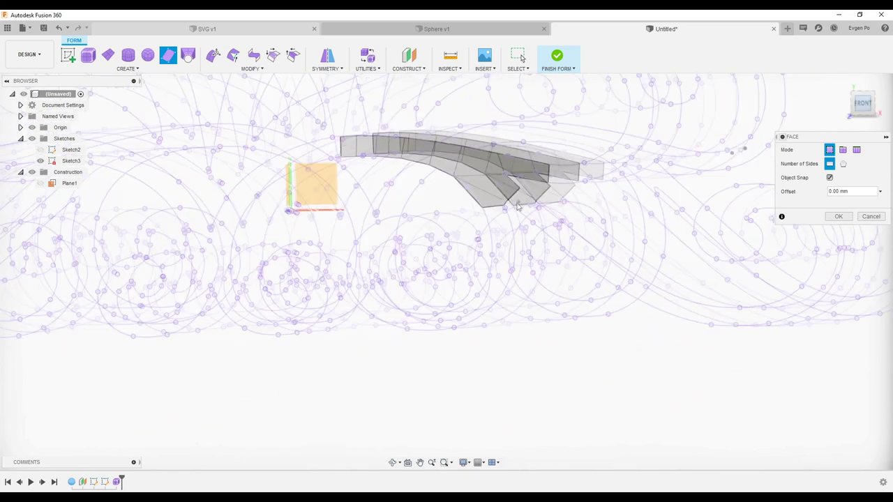
pyautogui.scroll(5, 412, 209)
pyautogui.click(540, 174)
# - Finish the quad face below the junction
pyautogui.click(570, 265)
pyautogui.click(483, 284)
pyautogui.click(452, 182)
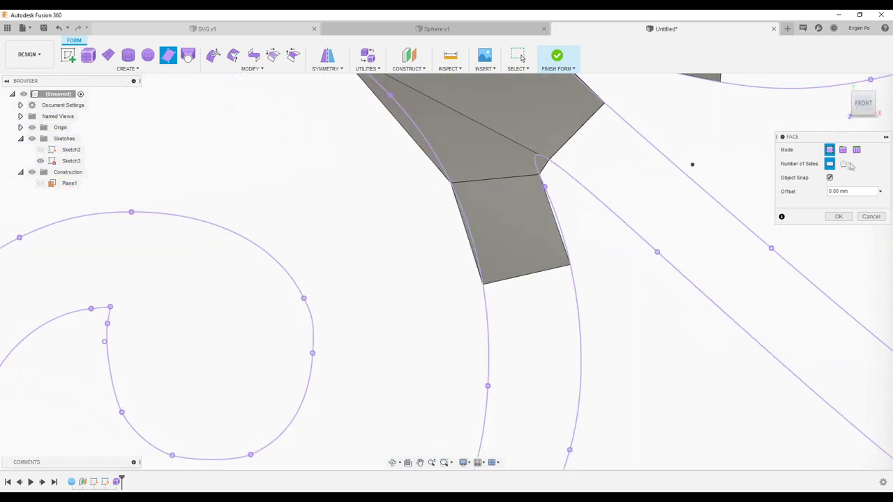
pyautogui.click(576, 132)
# - In Edge mode, extend the upper-right arm with quads along its curves
pyautogui.click(686, 177)
pyautogui.click(640, 235)
pyautogui.click(662, 205)
pyautogui.click(774, 265)
pyautogui.click(738, 328)
# - Extend the lower branch with quads down its curves
pyautogui.scroll(-3, 572, 230)
pyautogui.click(554, 244)
pyautogui.click(578, 315)
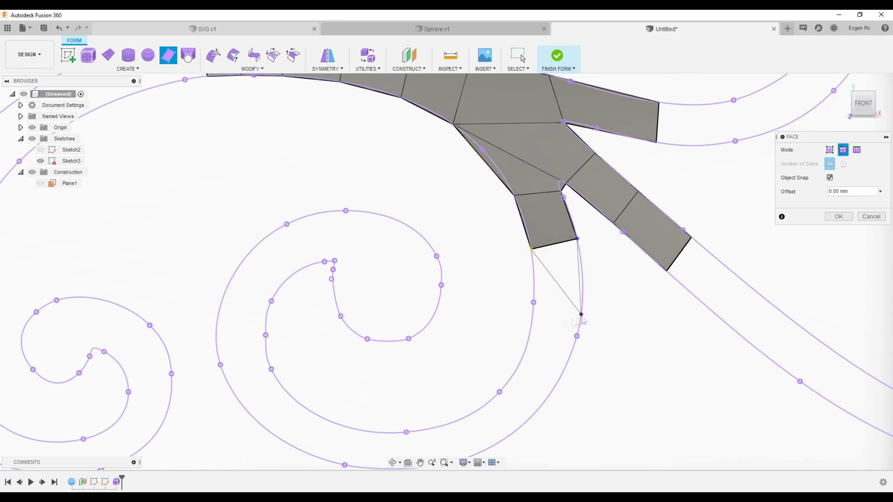
pyautogui.click(534, 319)
pyautogui.keyDown('shift'); pyautogui.moveTo(542, 399); pyautogui.dragTo(581, 391, button='middle'); pyautogui.keyUp('shift')
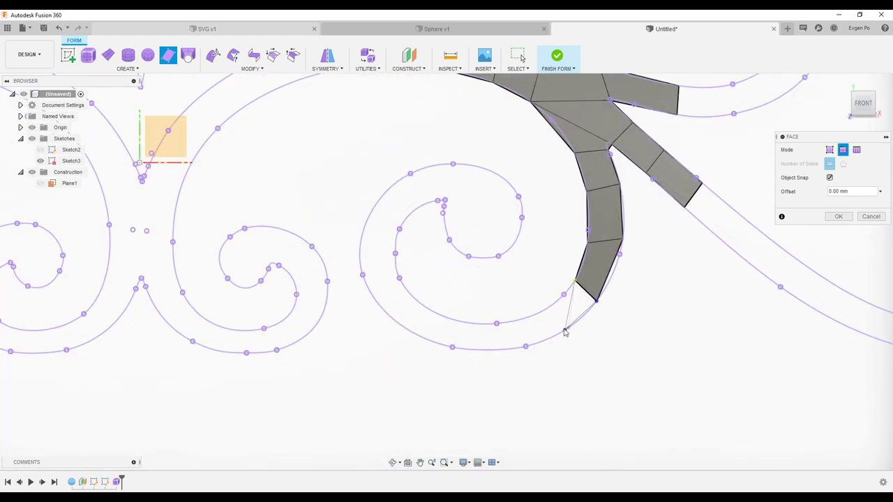
pyautogui.click(549, 310)
pyautogui.click(521, 321)
pyautogui.click(524, 345)
# - Extend the strip left and then up along the spiral curve
pyautogui.click(486, 348)
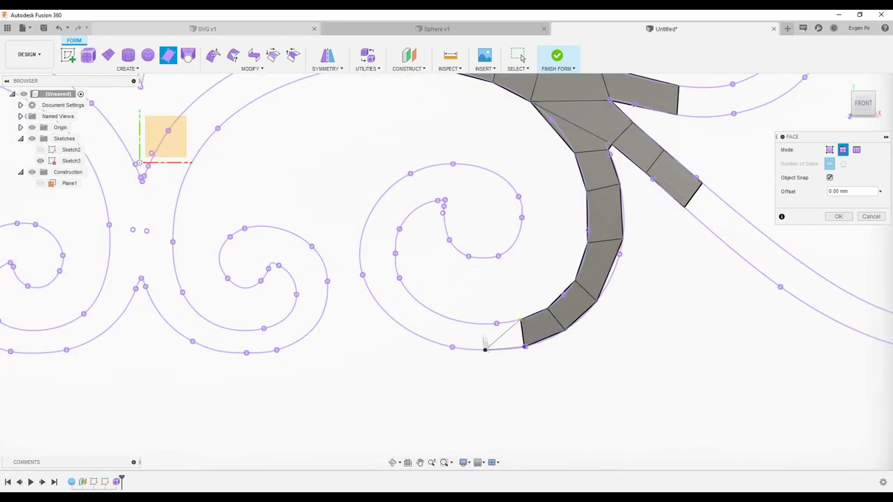
pyautogui.click(487, 322)
pyautogui.click(451, 347)
pyautogui.click(456, 322)
pyautogui.click(411, 333)
pyautogui.click(423, 307)
pyautogui.click(377, 301)
pyautogui.click(401, 283)
pyautogui.click(360, 256)
pyautogui.click(394, 246)
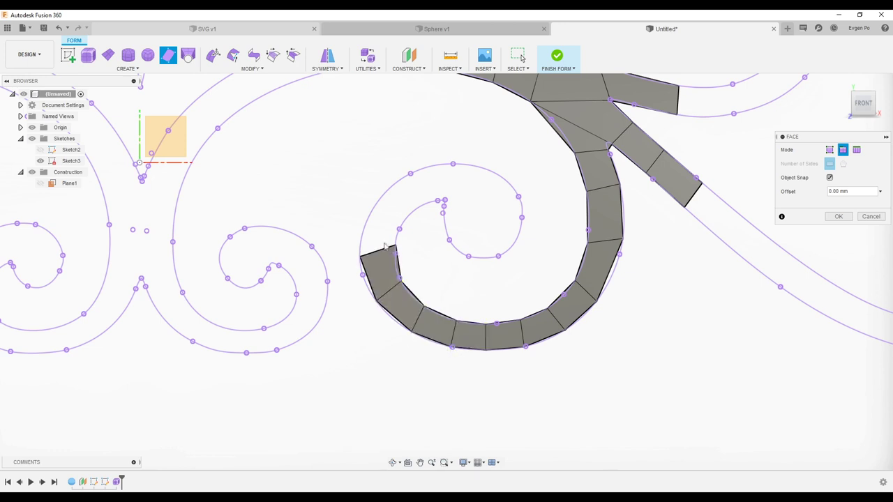
# - Add quads at the strip's end and around the spiral's top
pyautogui.click(371, 212)
pyautogui.click(399, 227)
pyautogui.click(395, 186)
pyautogui.click(408, 208)
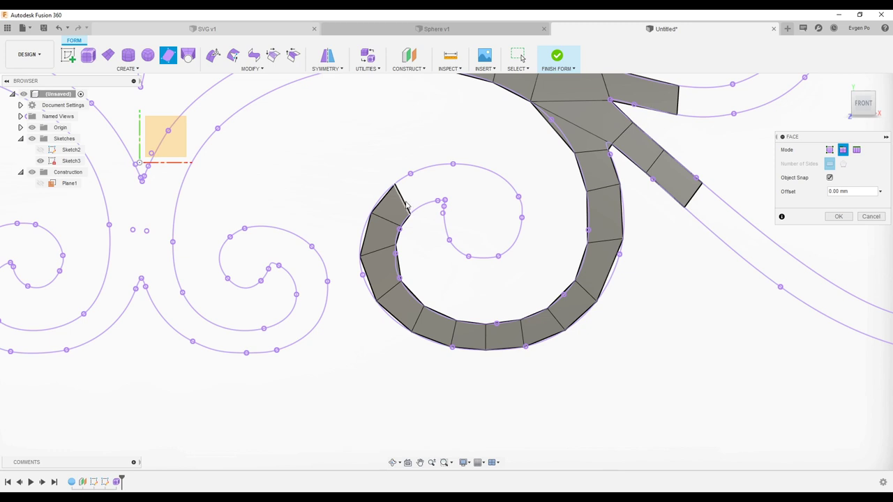
pyautogui.click(436, 201)
pyautogui.click(479, 168)
pyautogui.click(445, 201)
# - Wrap quads around the spiral's inner end, closing the last open quad
pyautogui.click(504, 179)
pyautogui.click(489, 199)
pyautogui.click(503, 224)
pyautogui.click(516, 242)
pyautogui.click(483, 234)
pyautogui.click(484, 256)
pyautogui.click(453, 245)
pyautogui.click(468, 229)
pyautogui.click(444, 220)
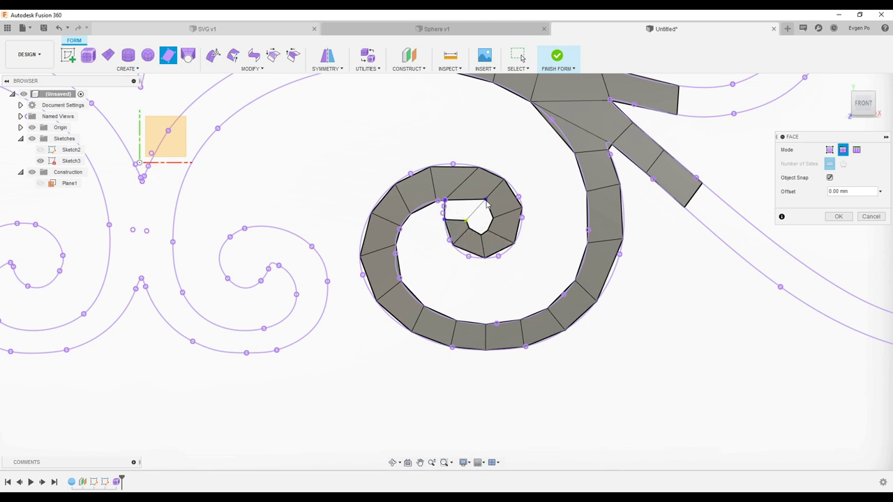
# - Fill the spiral's centre hole with a triangle and three small faces
pyautogui.scroll(2, 486, 202)
pyautogui.scroll(2, 485, 216)
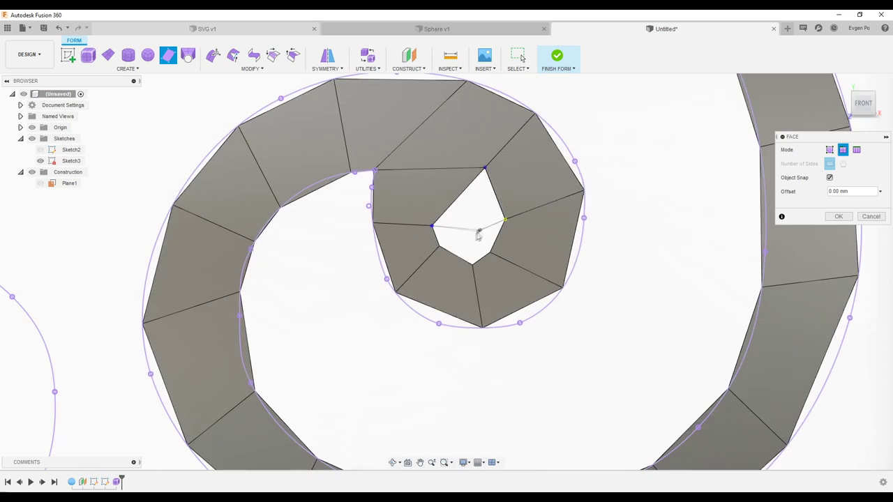
pyautogui.click(485, 169)
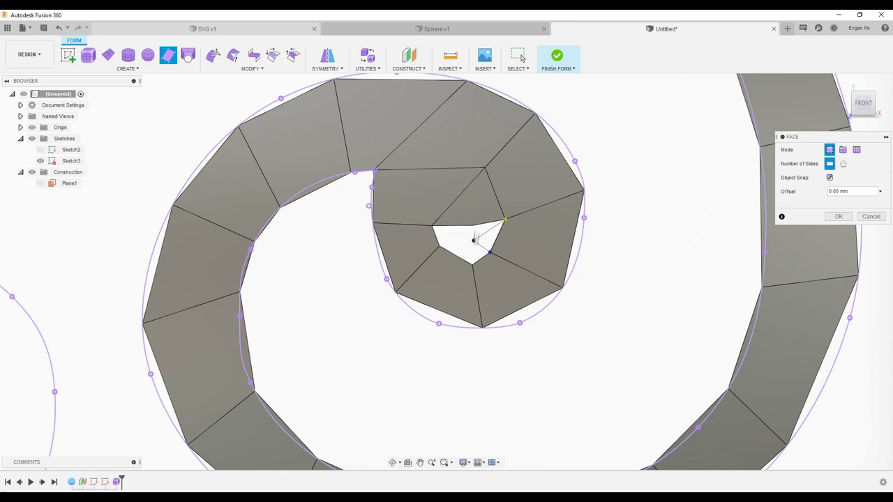
pyautogui.click(474, 240)
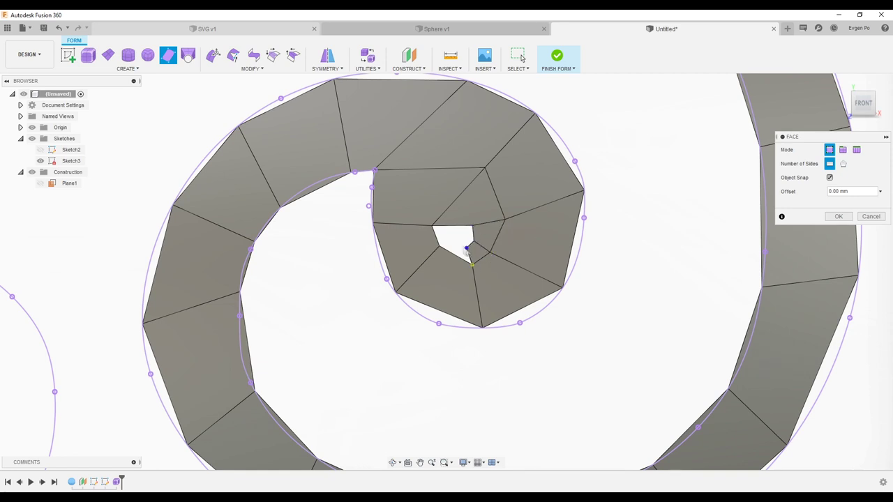
pyautogui.click(438, 248)
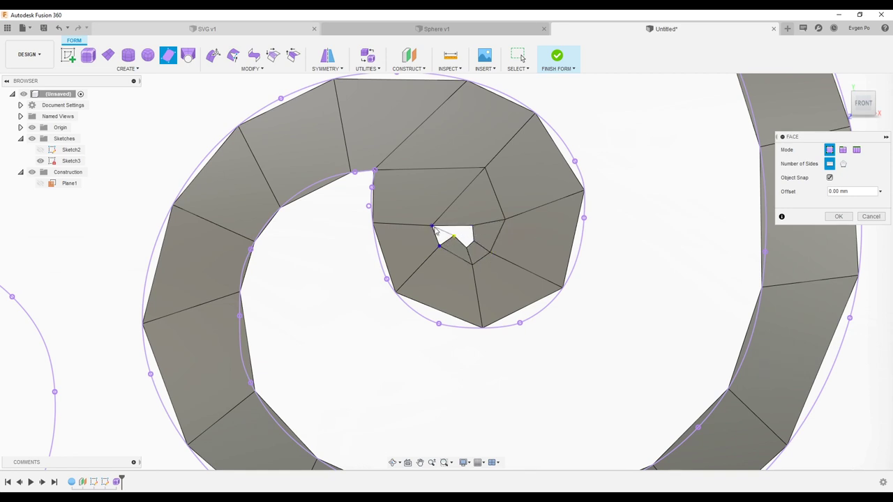
pyautogui.click(473, 228)
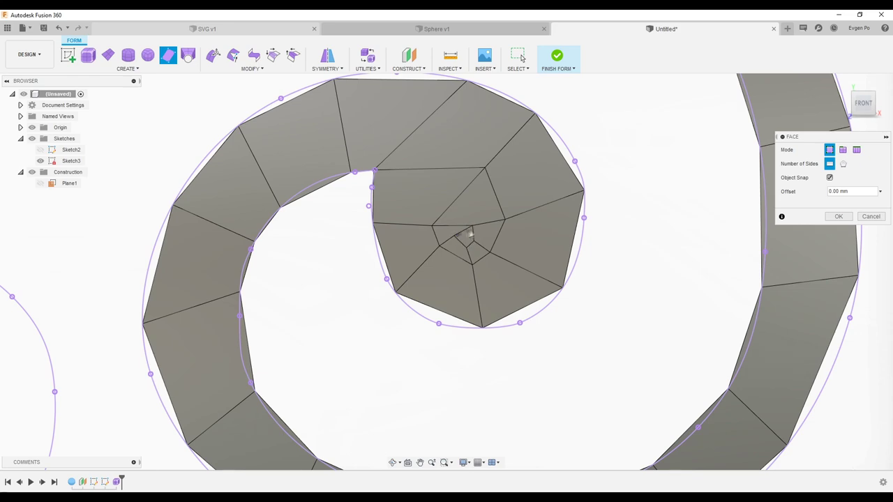
pyautogui.scroll(-5, 469, 235)
pyautogui.click(842, 149)
pyautogui.scroll(4, 483, 240)
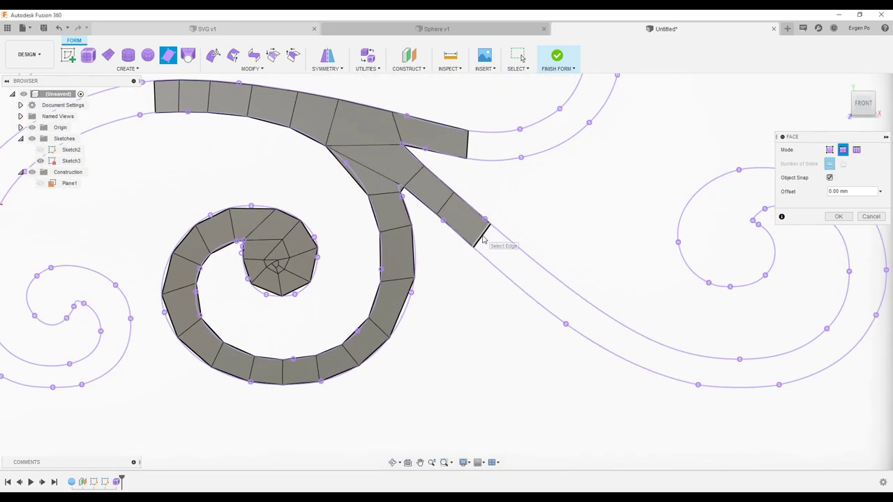
# - Extend the right arm with faces along the curves to its end
pyautogui.click(536, 302)
pyautogui.click(614, 332)
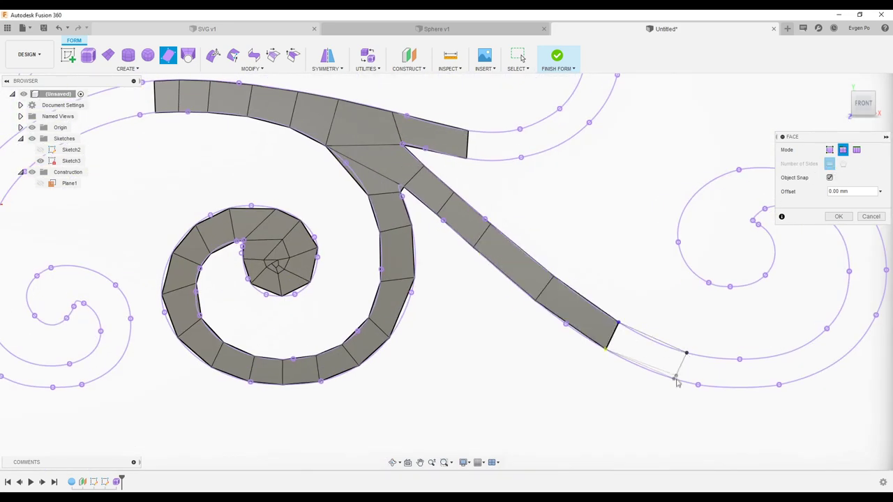
pyautogui.click(675, 377)
pyautogui.scroll(-3, 754, 361)
pyautogui.scroll(3, 565, 378)
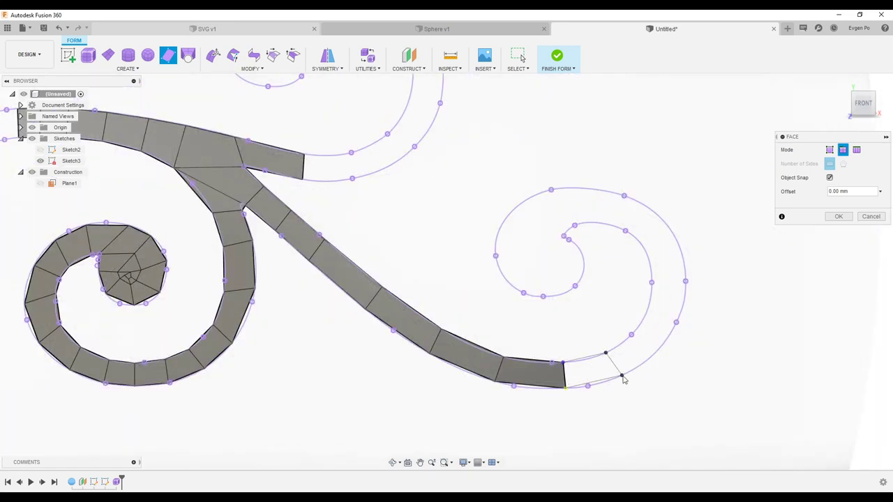
# - Continue the strip with faces up the right spiral toward its end
pyautogui.click(621, 377)
pyautogui.click(639, 328)
pyautogui.click(657, 348)
pyautogui.click(684, 305)
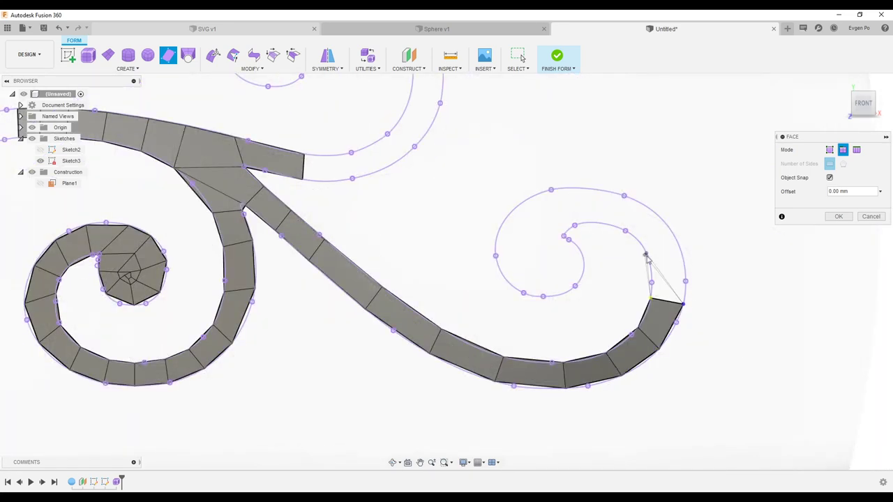
pyautogui.click(675, 251)
pyautogui.click(601, 192)
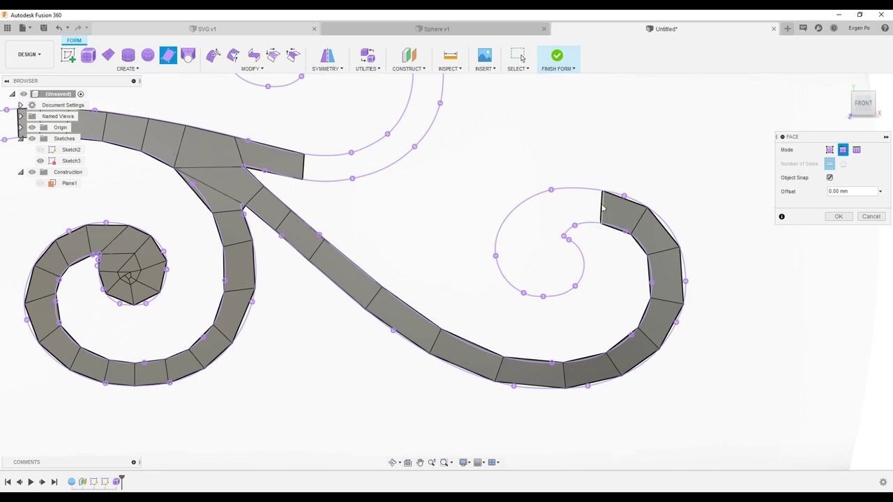
pyautogui.click(558, 190)
# - Complete the face at the spiral end and add a quad below it
pyautogui.scroll(2, 558, 202)
pyautogui.click(481, 218)
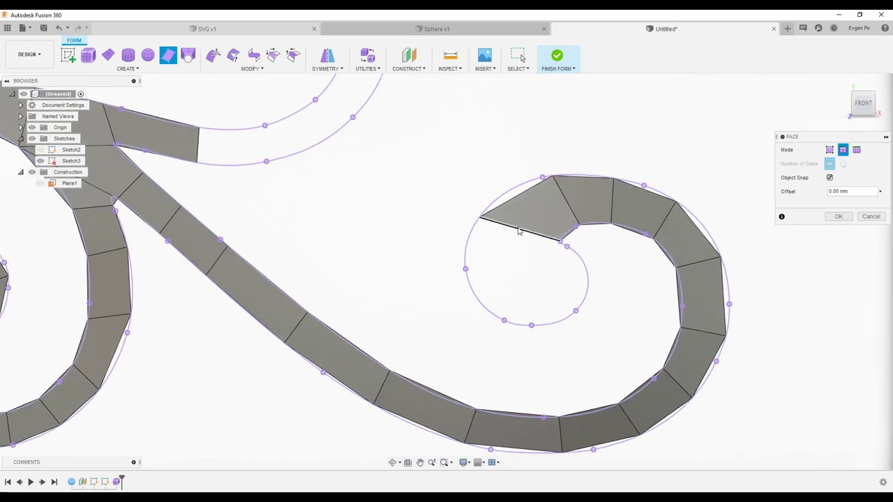
pyautogui.click(526, 270)
pyautogui.scroll(2, 528, 272)
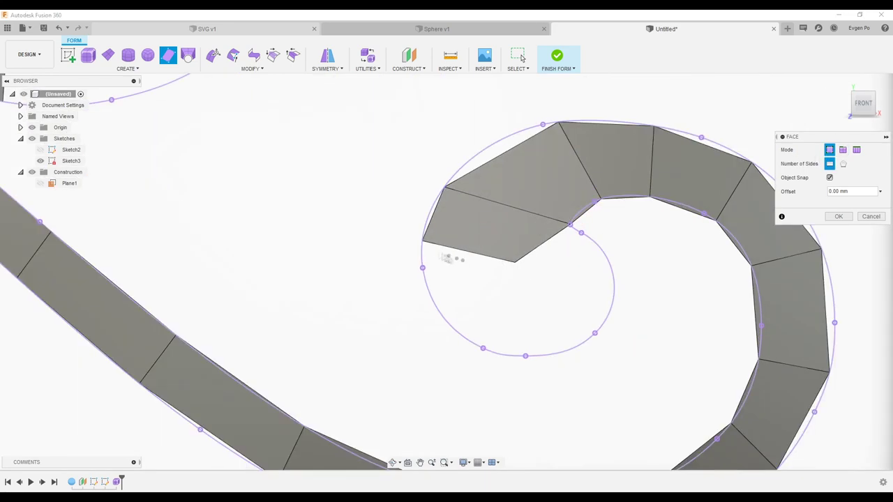
pyautogui.click(516, 263)
pyautogui.click(521, 285)
pyautogui.click(476, 343)
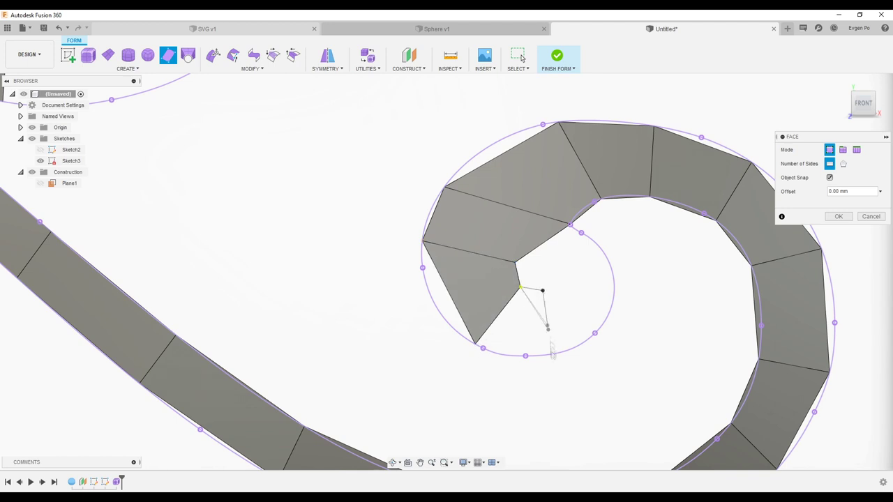
pyautogui.click(543, 290)
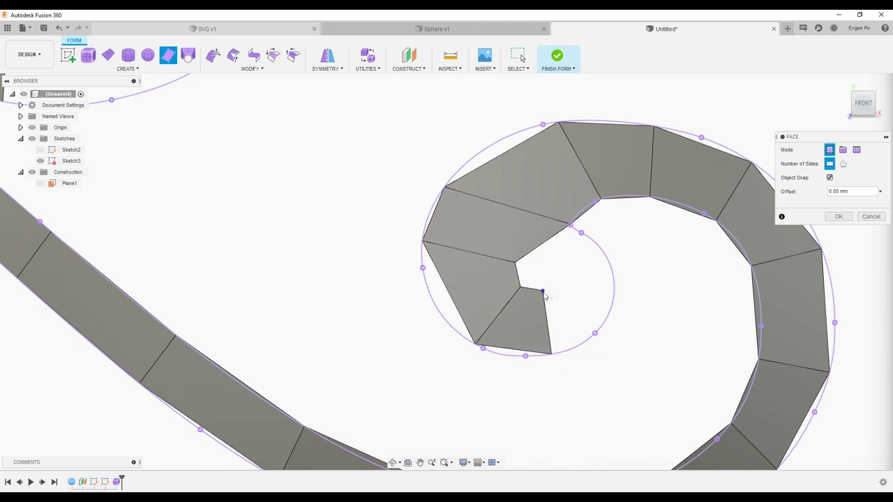
# - Ring the spiral's inner end with faces, discarding the unfinished ones around the hole
pyautogui.click(551, 353)
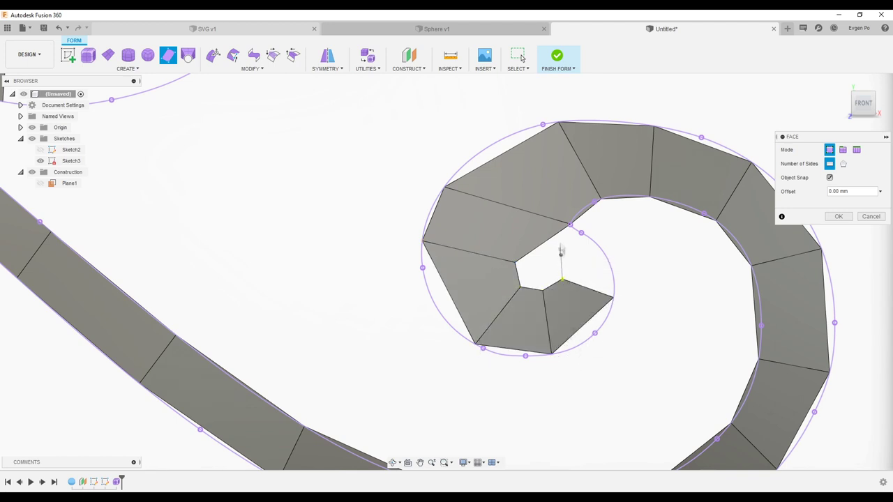
pyautogui.click(604, 253)
pyautogui.click(613, 298)
pyautogui.scroll(3, 571, 222)
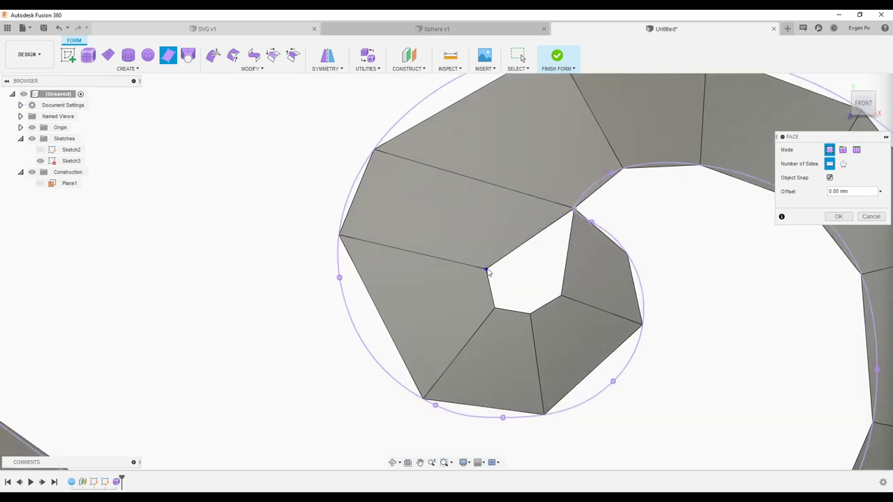
pyautogui.click(551, 300)
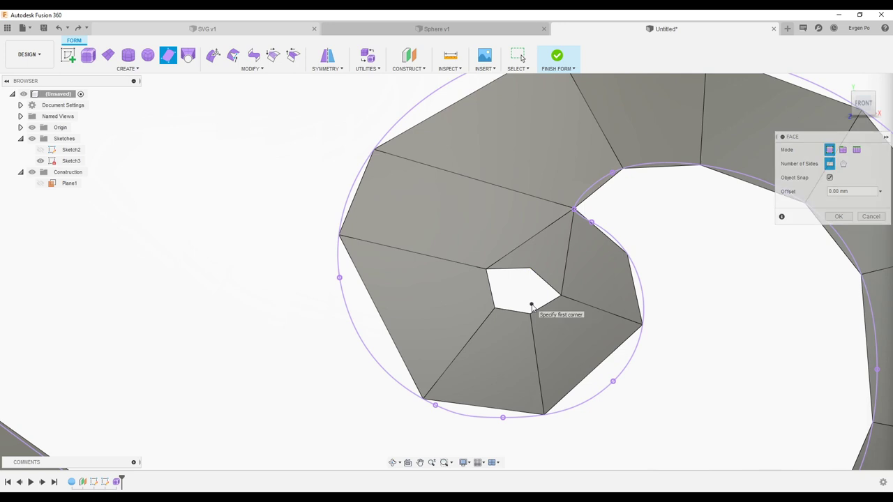
pyautogui.press('Escape')
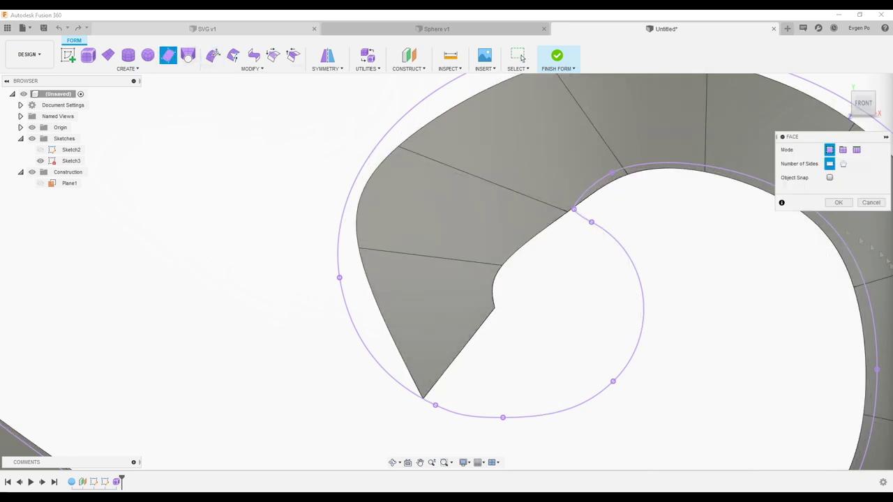
# - Place the first quad faces inside the right spiral's centre hole
pyautogui.click(494, 307)
pyautogui.click(423, 399)
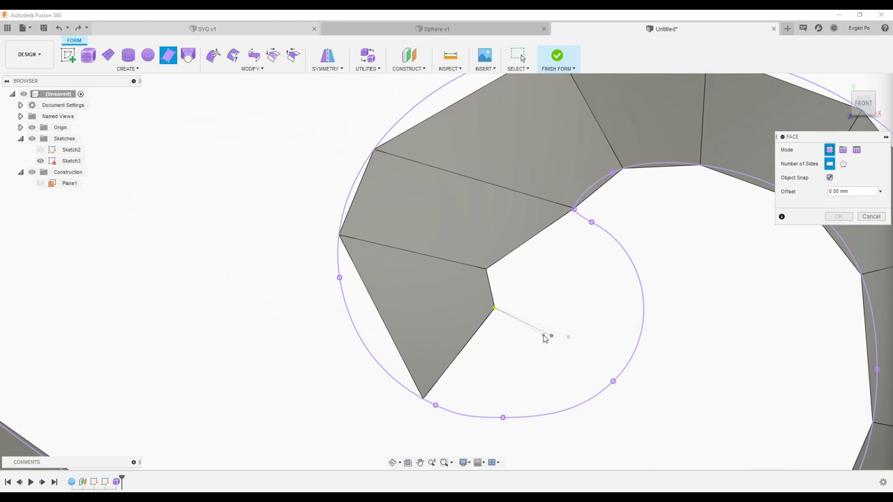
pyautogui.click(423, 399)
pyautogui.click(526, 312)
pyautogui.click(566, 298)
pyautogui.click(544, 414)
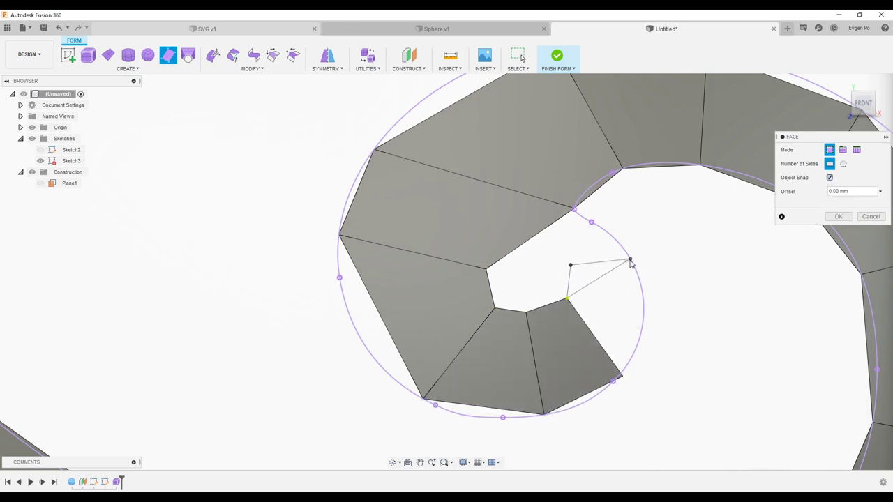
pyautogui.click(623, 376)
pyautogui.scroll(3, 561, 293)
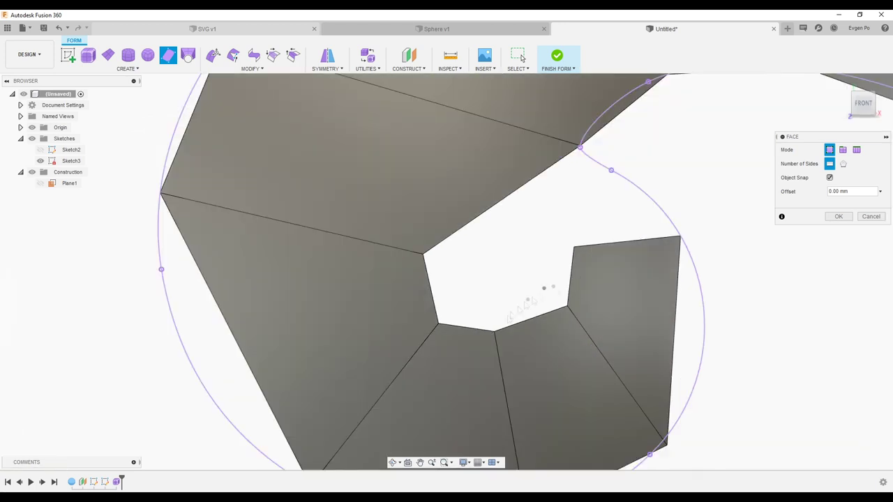
# - Add more faces around the hole's lower edge and left side
pyautogui.click(494, 332)
pyautogui.click(530, 275)
pyautogui.click(490, 285)
pyautogui.click(472, 243)
pyautogui.click(422, 253)
pyautogui.scroll(-2, 422, 258)
pyautogui.click(521, 222)
pyautogui.click(459, 266)
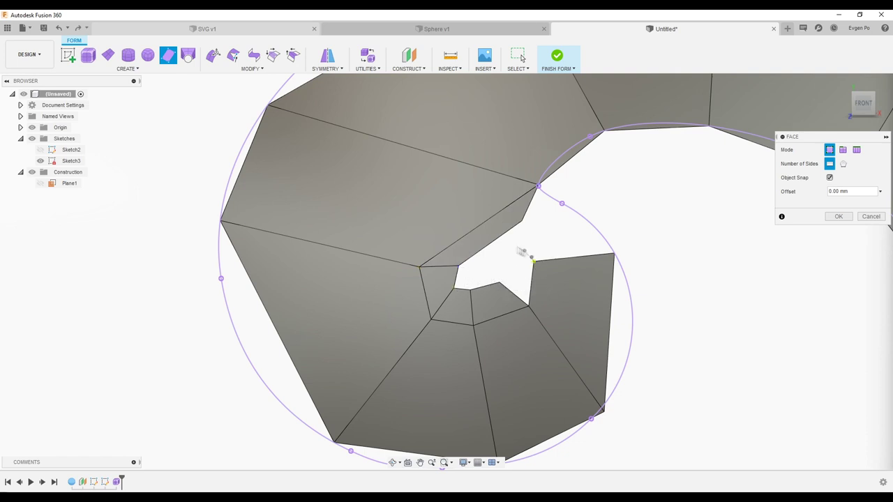
# - Discard the unfinished face points, fill the remaining gaps including the triangular one, and finish
pyautogui.press('Escape')
pyautogui.scroll(2, 509, 258)
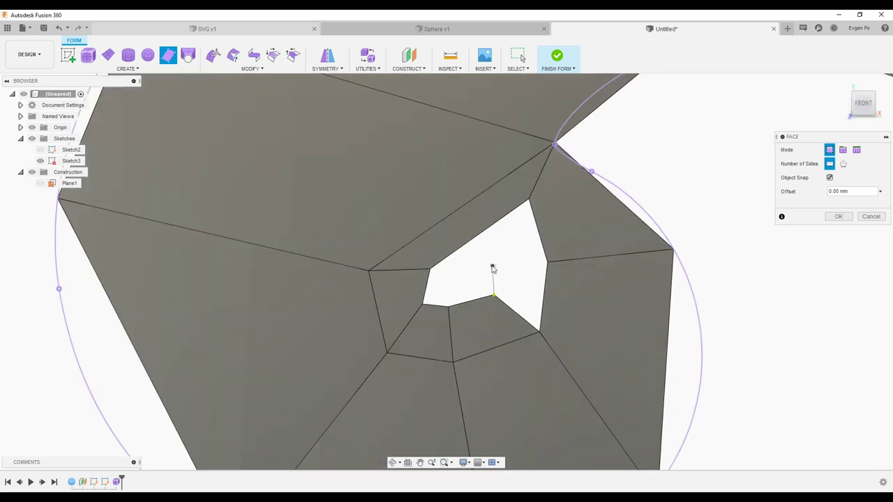
pyautogui.click(539, 331)
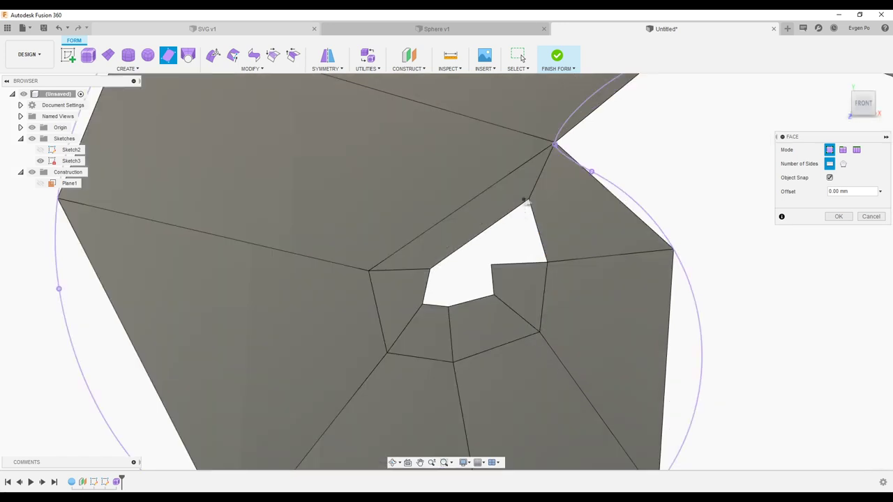
pyautogui.click(427, 272)
pyautogui.click(449, 308)
pyautogui.click(491, 268)
pyautogui.scroll(-5, 492, 272)
pyautogui.press('Escape')
pyautogui.scroll(-5, 492, 272)
pyautogui.click(168, 54)
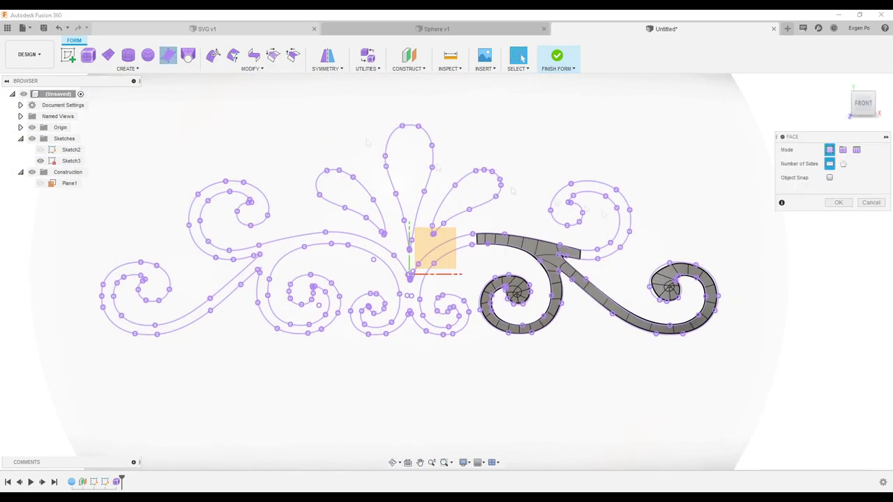
# - Extend the bar end out to the scroll's outer curve with a new face
pyautogui.scroll(10, 433, 326)
pyautogui.click(433, 298)
pyautogui.click(431, 344)
pyautogui.click(526, 345)
pyautogui.click(830, 177)
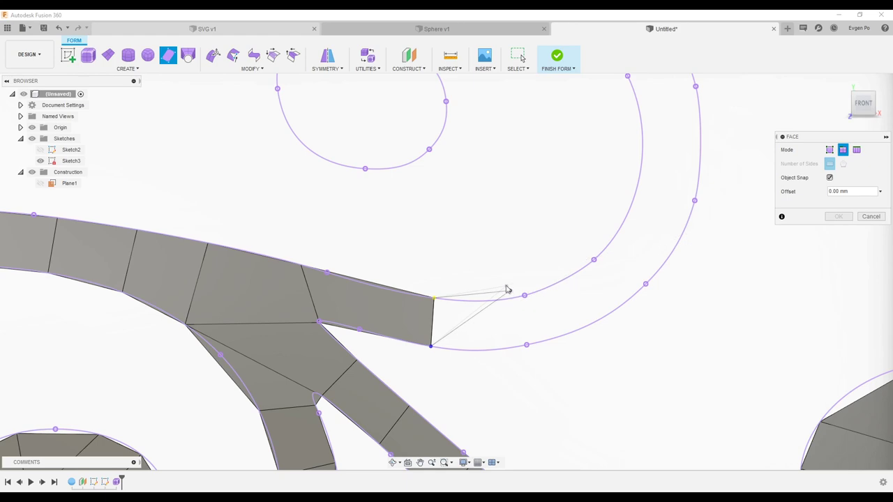
pyautogui.click(524, 295)
pyautogui.scroll(-5, 520, 321)
pyautogui.scroll(5, 310, 310)
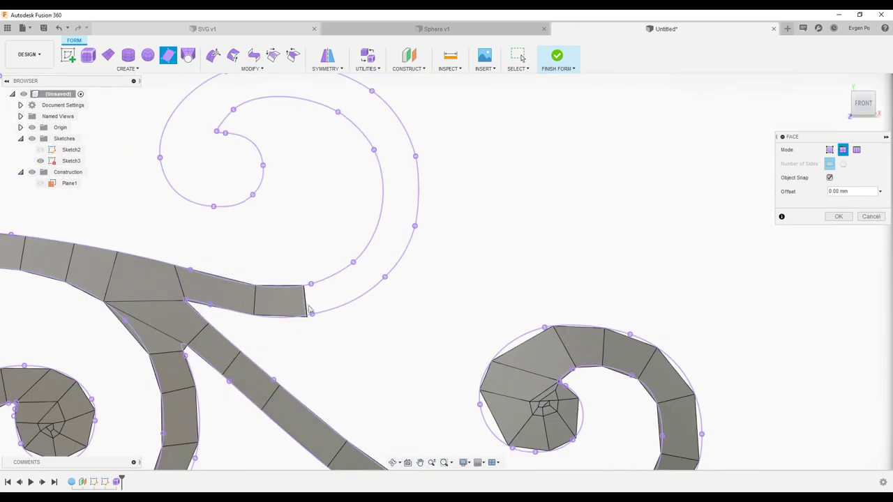
# - Add faces further up the outer scroll curve and at the top of the bar
pyautogui.click(357, 300)
pyautogui.click(375, 236)
pyautogui.click(402, 251)
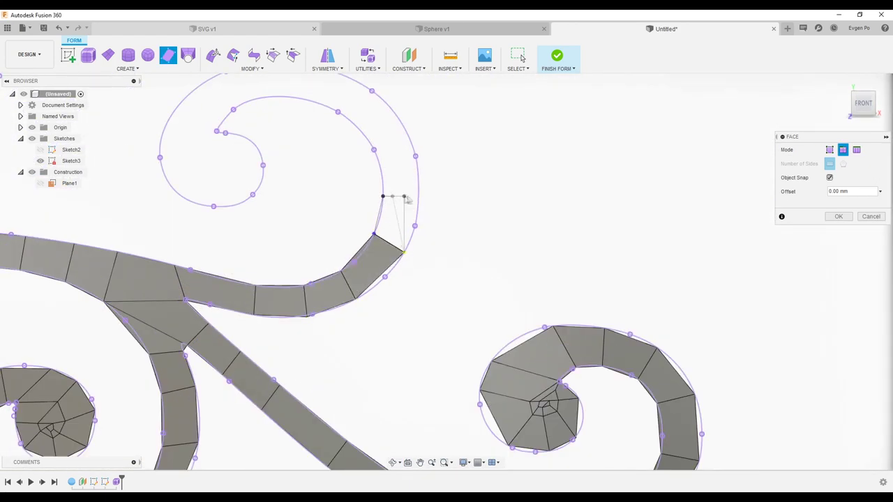
pyautogui.click(417, 200)
pyautogui.click(407, 133)
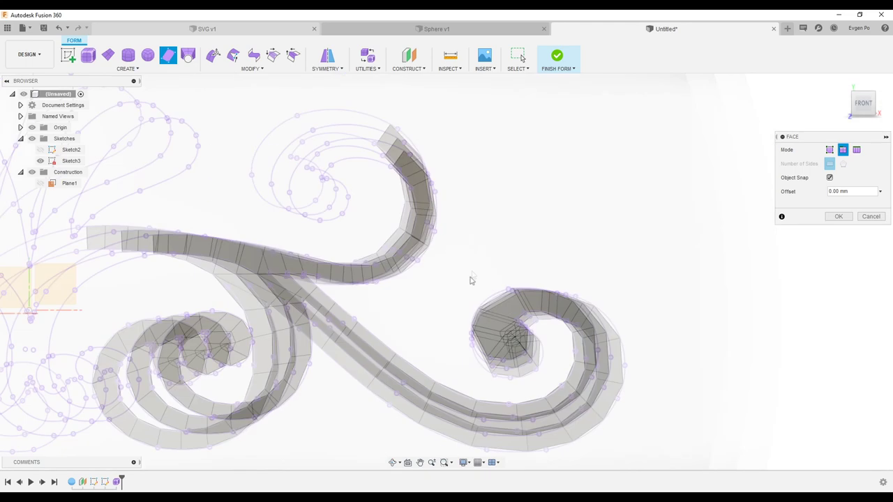
pyautogui.scroll(-5, 472, 279)
pyautogui.scroll(5, 361, 180)
# - Fill faces from the spiral's top down to its inner end
pyautogui.click(289, 178)
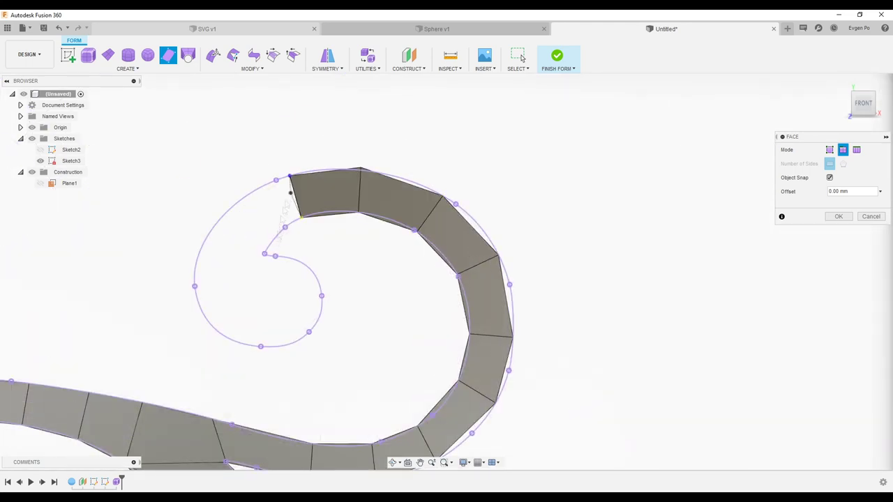
pyautogui.click(221, 224)
pyautogui.click(198, 299)
pyautogui.click(258, 302)
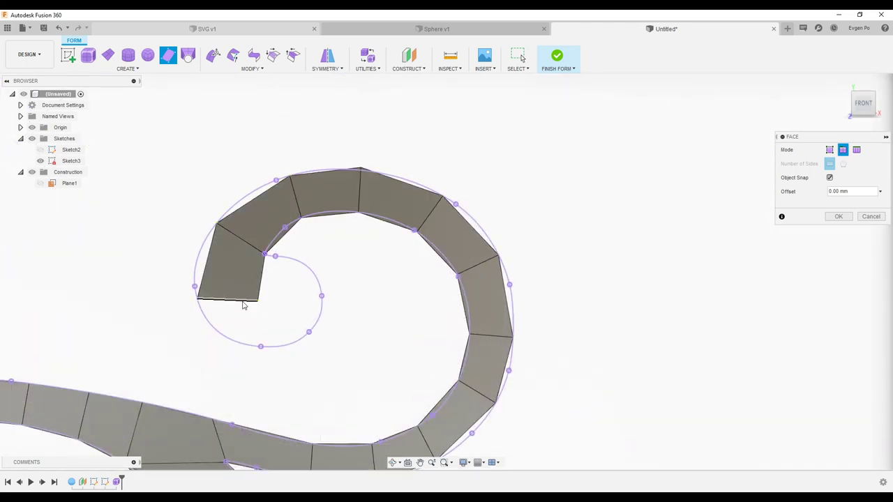
pyautogui.click(272, 340)
pyautogui.scroll(2, 300, 339)
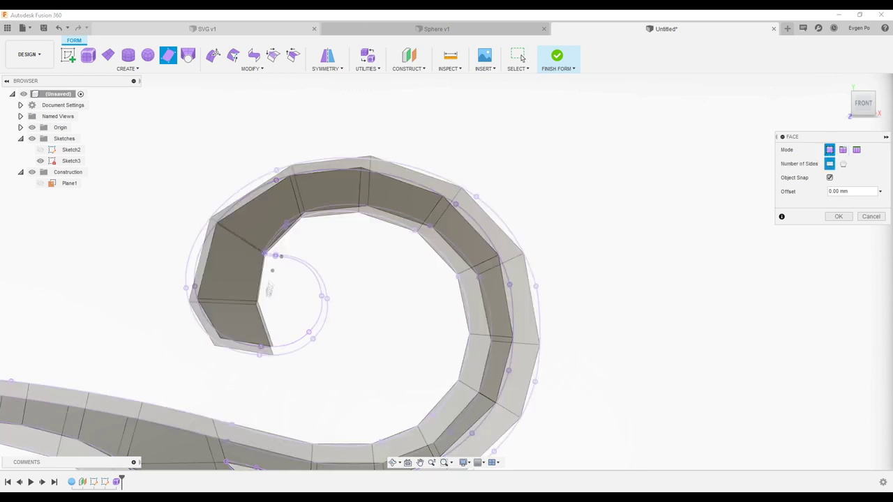
pyautogui.click(278, 375)
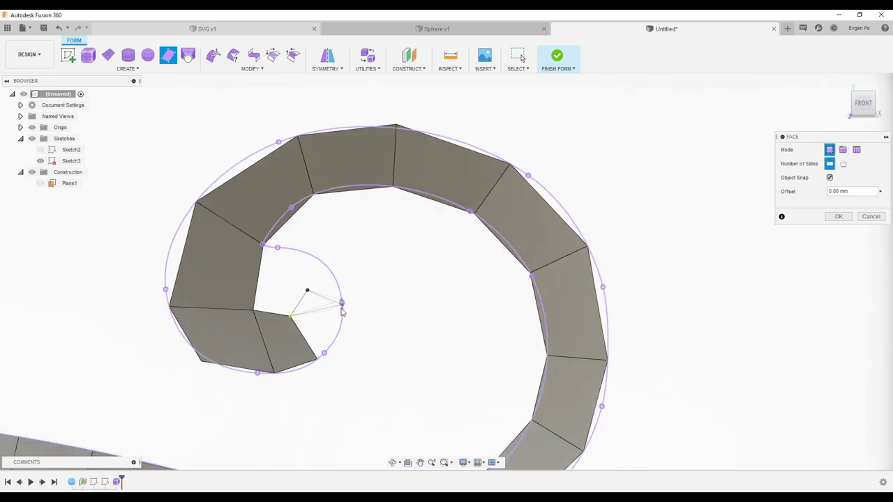
pyautogui.click(317, 360)
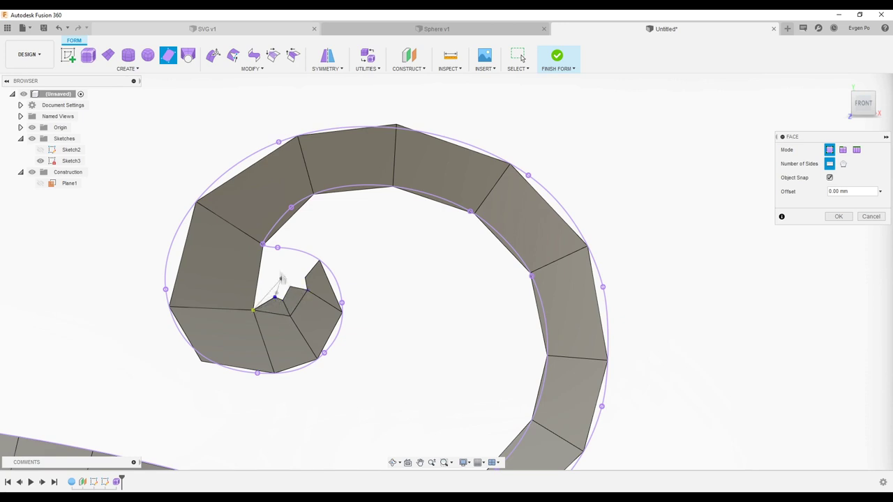
# - Place faces around the spiral's centre and close the first gap
pyautogui.scroll(3, 265, 250)
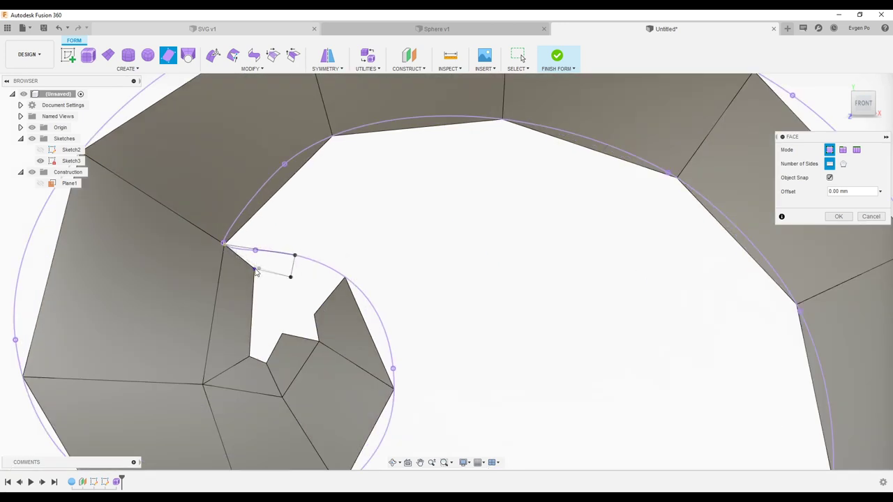
pyautogui.click(258, 270)
pyautogui.click(315, 315)
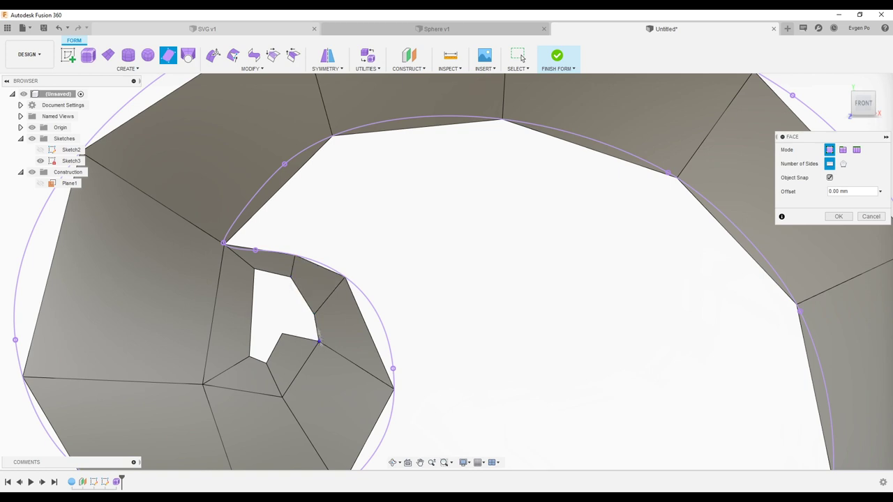
pyautogui.click(288, 318)
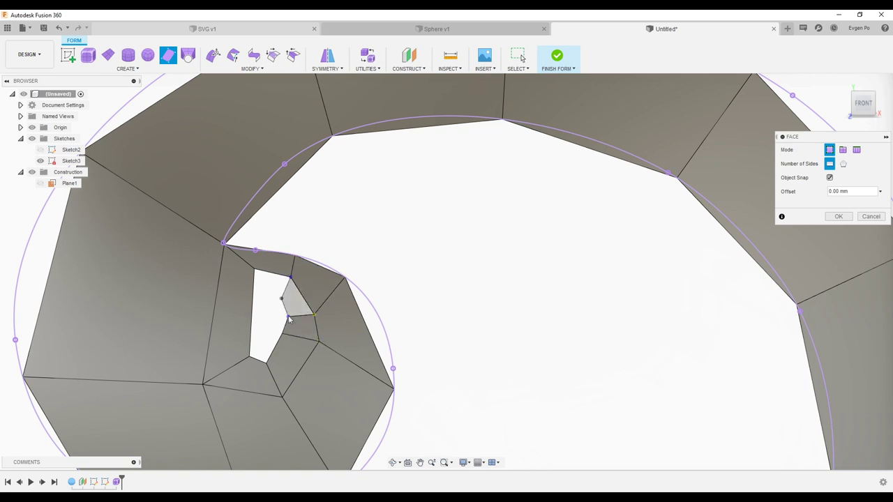
pyautogui.scroll(3, 258, 353)
pyautogui.click(245, 363)
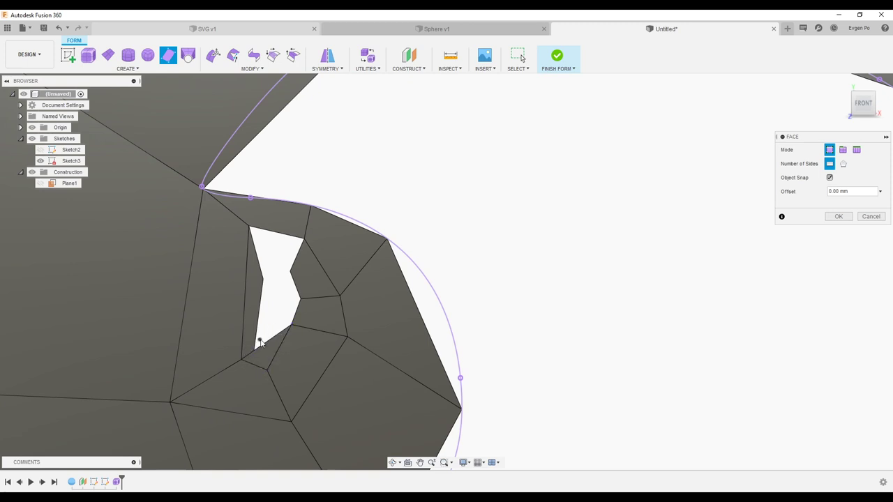
pyautogui.doubleClick(260, 339)
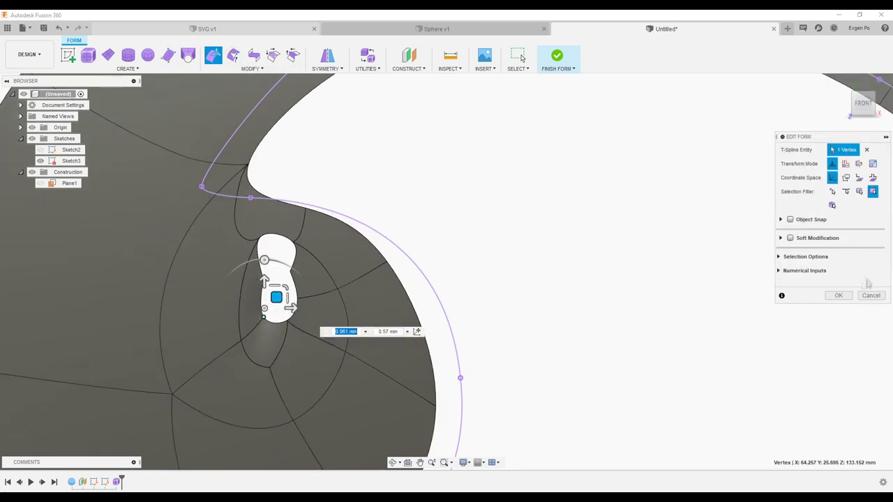
pyautogui.press('Escape')
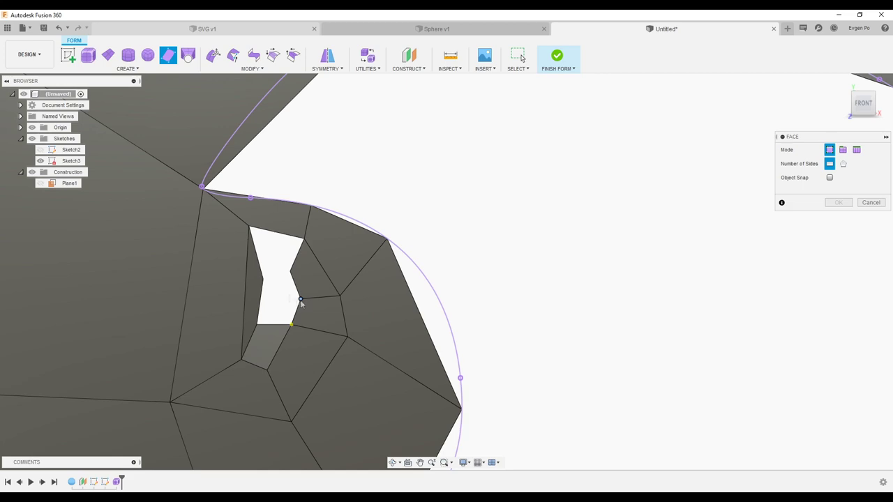
# - Fill the lower and upper parts of the centre hole, leaving a tiny triangular gap
pyautogui.click(257, 327)
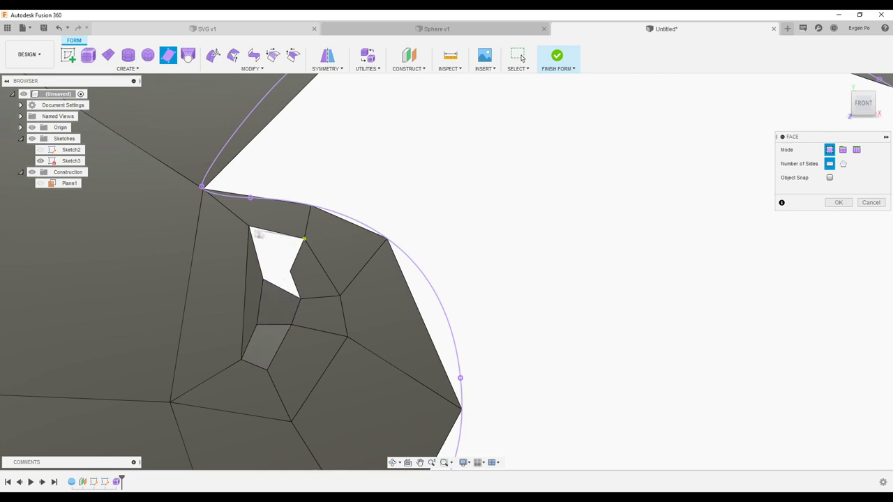
pyautogui.click(290, 272)
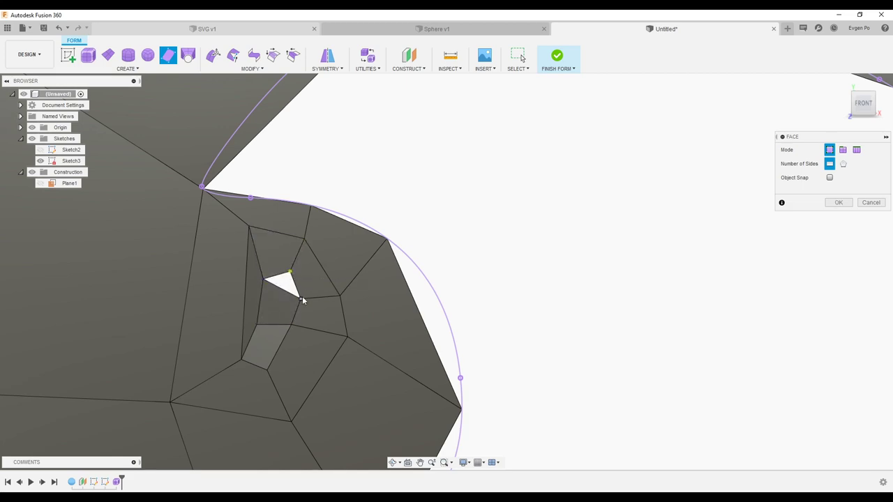
pyautogui.scroll(-5, 295, 279)
pyautogui.scroll(-3, 618, 258)
pyautogui.scroll(2, 493, 325)
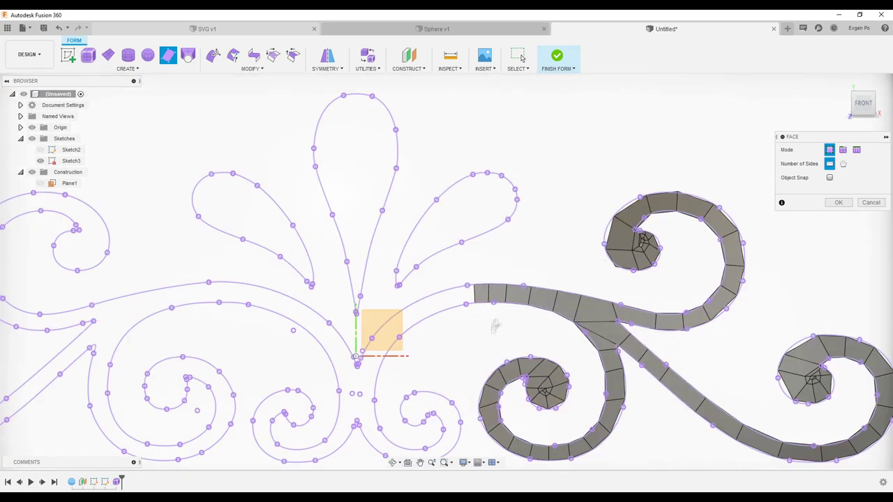
# - In edge mode, add faces extending the ribbon past the arm's open end
pyautogui.scroll(2, 463, 343)
pyautogui.scroll(5, 462, 343)
pyautogui.click(843, 149)
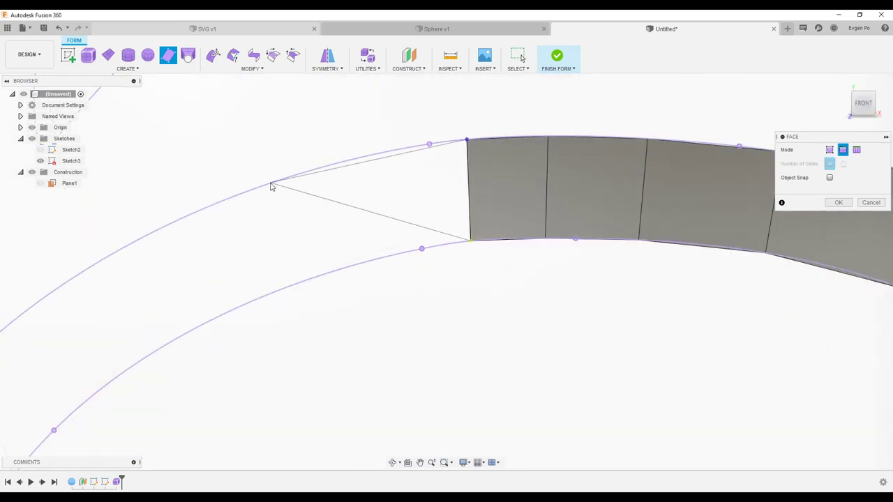
pyautogui.click(325, 277)
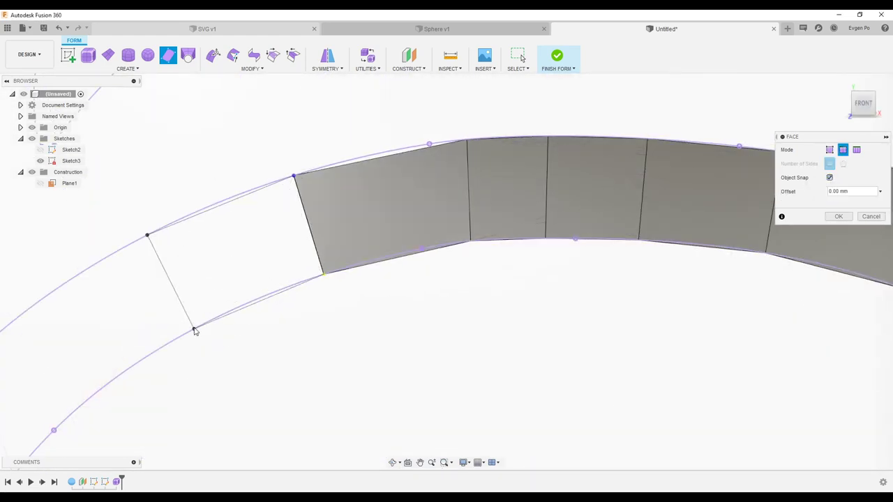
pyautogui.scroll(-3, 429, 263)
pyautogui.click(394, 249)
pyautogui.click(432, 302)
pyautogui.click(333, 345)
pyautogui.click(392, 372)
pyautogui.scroll(-2, 401, 279)
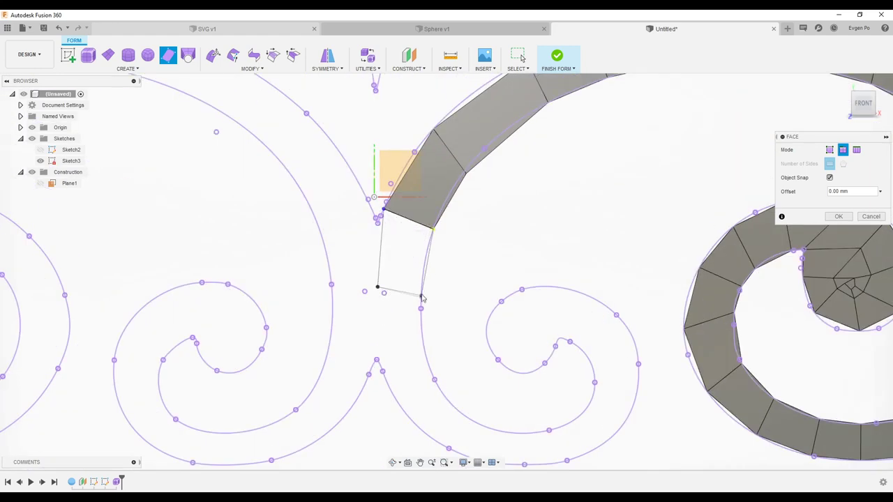
# - Chain quad faces down the curve and along the new spiral's bottom
pyautogui.click(422, 297)
pyautogui.click(422, 347)
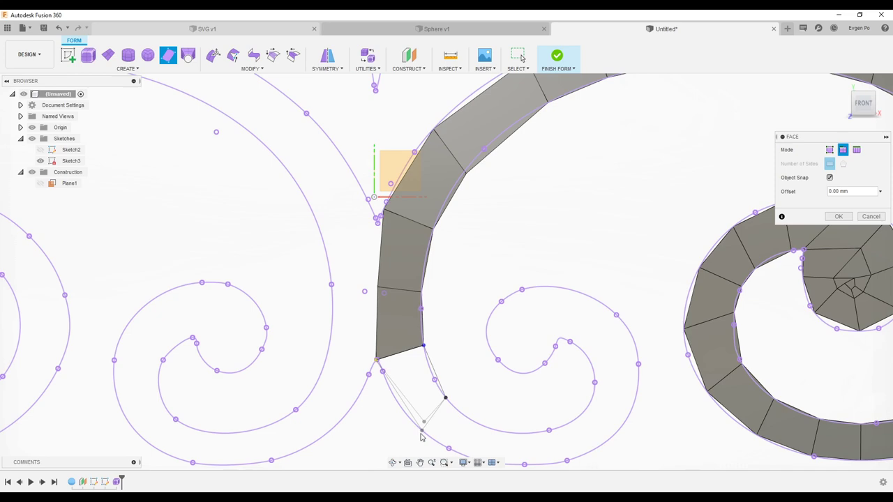
pyautogui.click(421, 436)
pyautogui.scroll(1, 421, 419)
pyautogui.click(469, 443)
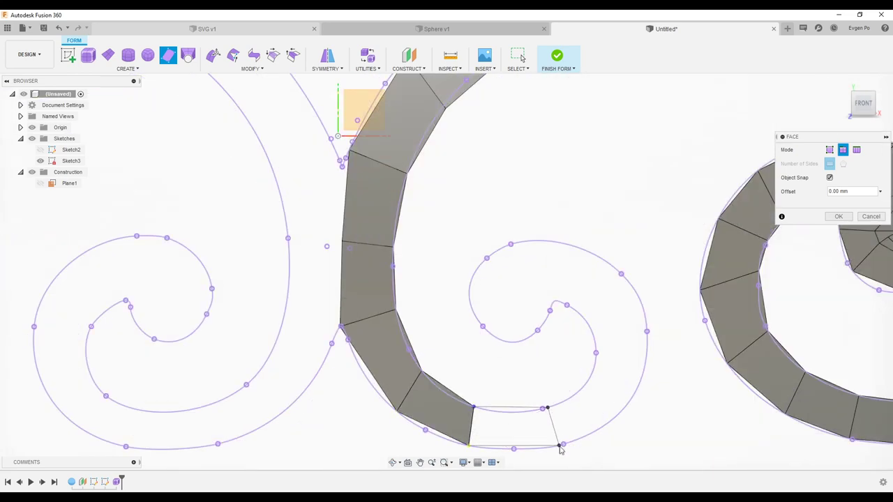
pyautogui.click(562, 445)
pyautogui.click(586, 385)
pyautogui.click(607, 415)
pyautogui.click(647, 349)
# - Continue faces up the spiral's right side and across its top toward the inner end
pyautogui.click(576, 310)
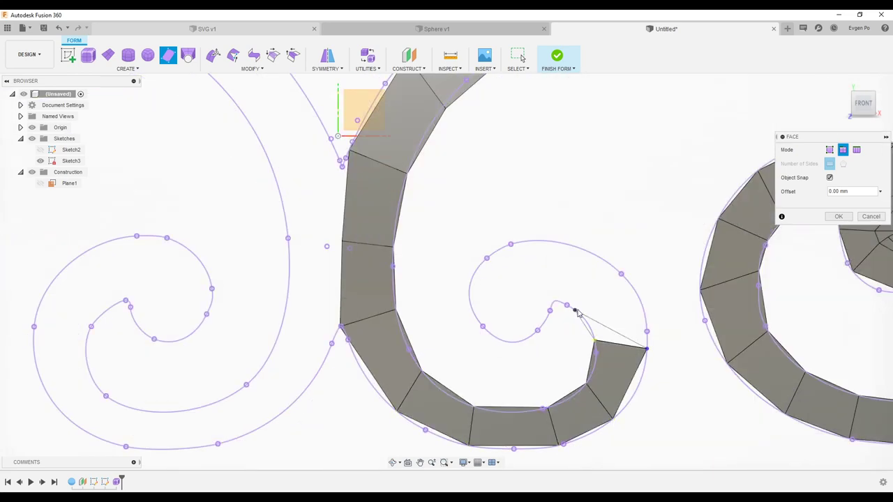
pyautogui.click(604, 263)
pyautogui.click(554, 304)
pyautogui.click(540, 242)
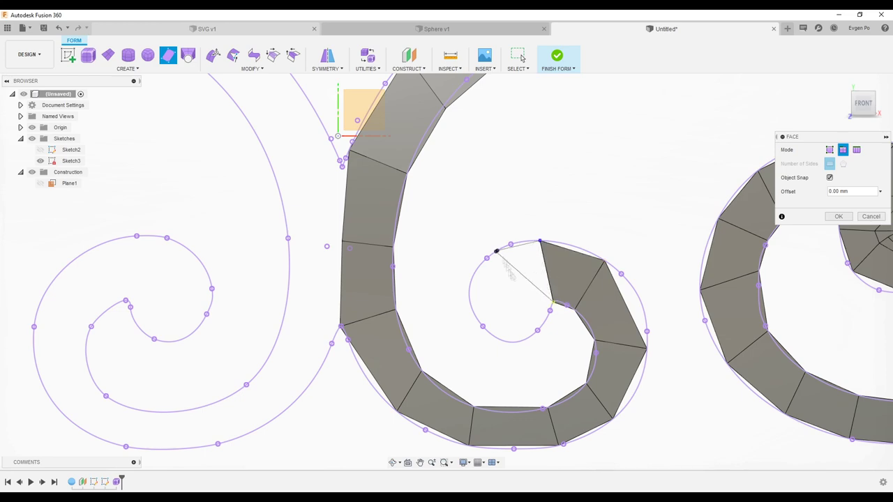
pyautogui.click(498, 250)
pyautogui.click(521, 297)
pyautogui.scroll(3, 512, 300)
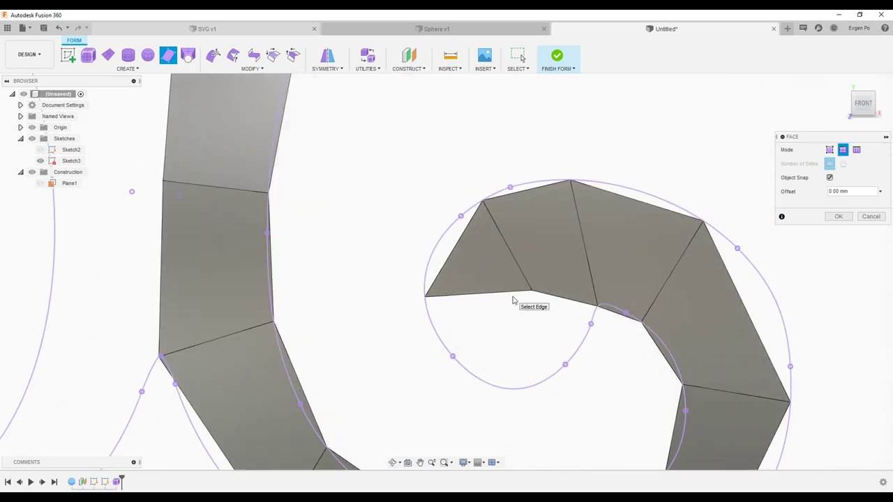
pyautogui.press('Escape')
# - Switch the Face tool to simple mode with Object Snap on
pyautogui.click(167, 56)
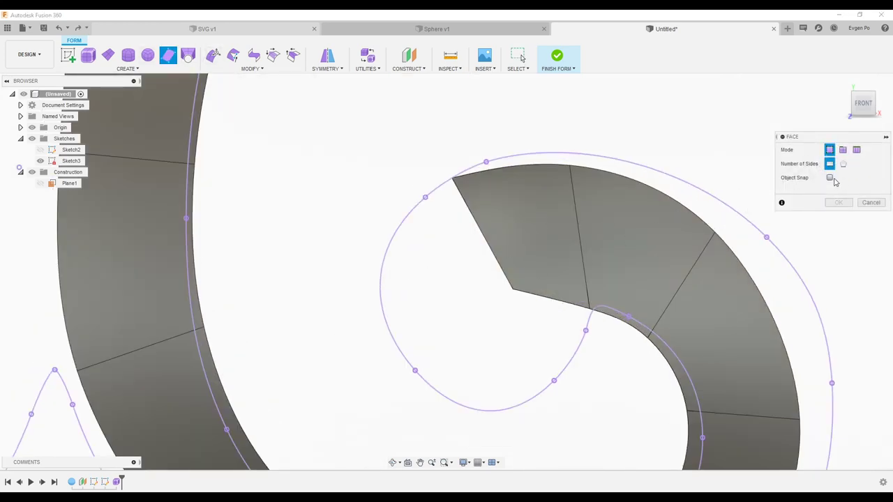
pyautogui.click(830, 178)
pyautogui.scroll(-3, 337, 393)
pyautogui.scroll(-2, 336, 393)
pyautogui.scroll(3, 337, 393)
pyautogui.scroll(3, 337, 393)
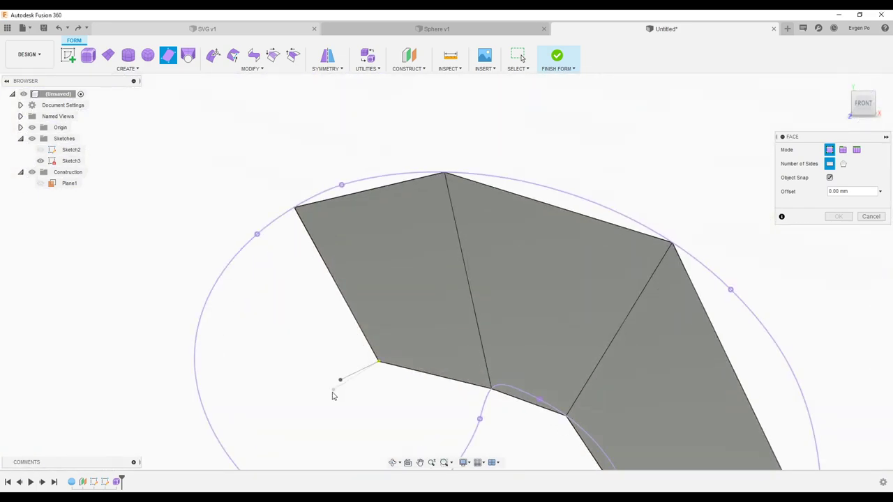
# - Build the first quad faces inside the small spiral from its end vertex
pyautogui.click(319, 414)
pyautogui.click(205, 409)
pyautogui.click(295, 207)
pyautogui.scroll(-1, 223, 334)
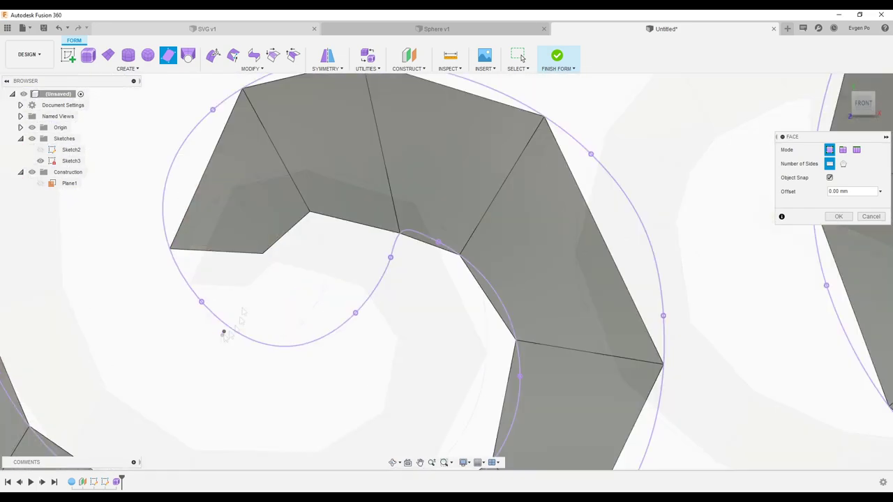
pyautogui.click(270, 272)
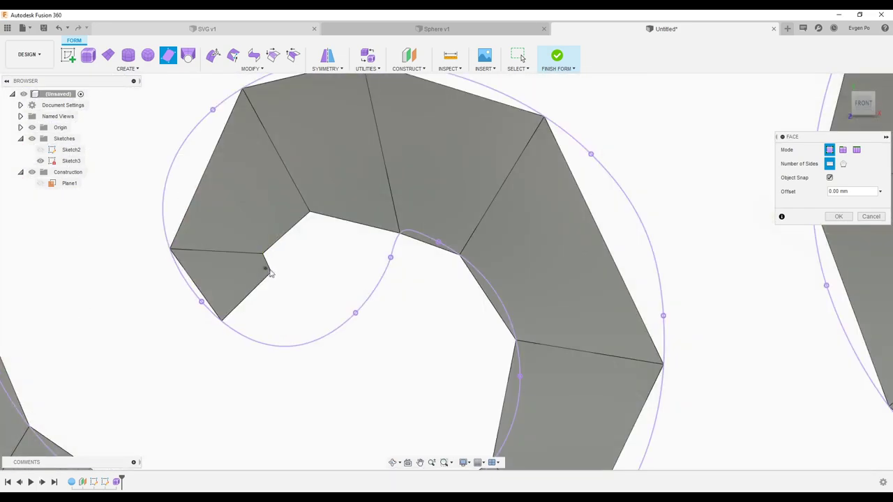
pyautogui.click(317, 341)
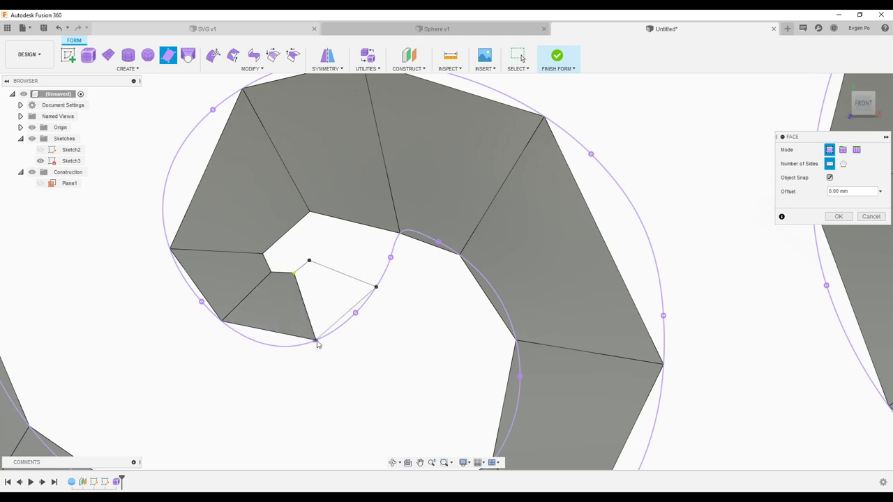
pyautogui.click(317, 341)
pyautogui.scroll(3, 266, 281)
# - Fill the remaining inner spiral gaps and the face between inner and outer spiral
pyautogui.click(294, 256)
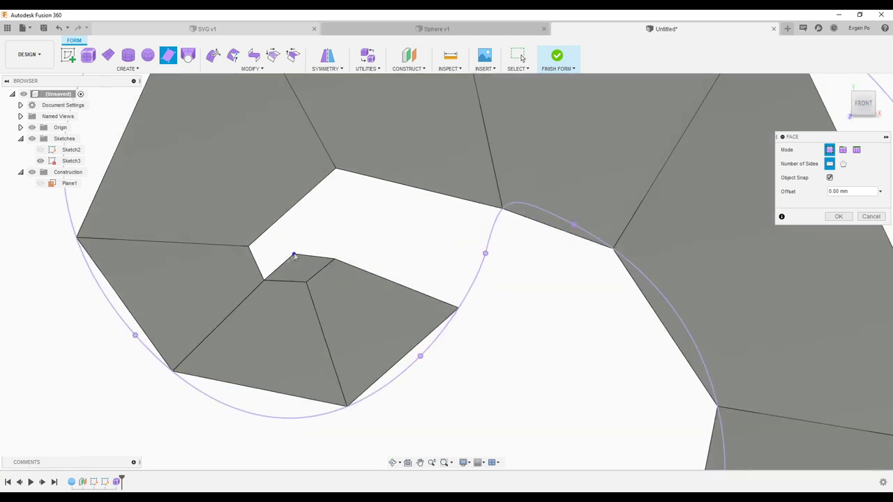
pyautogui.click(335, 169)
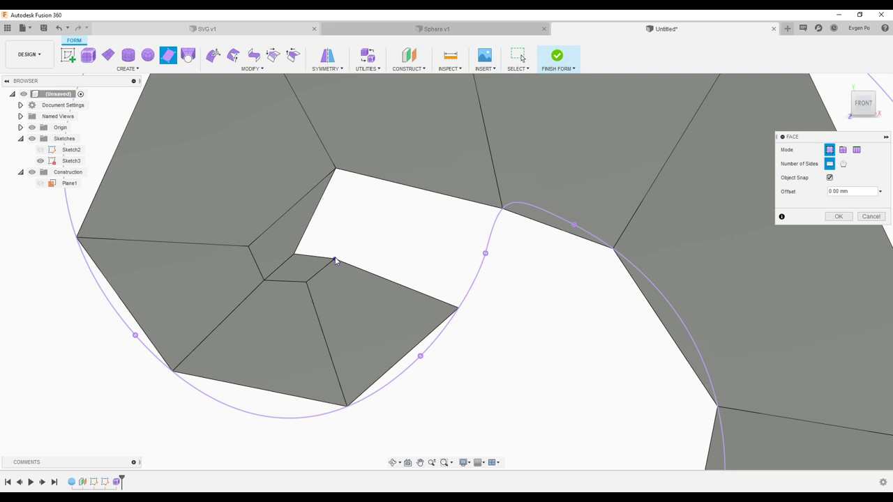
pyautogui.click(335, 169)
pyautogui.click(293, 253)
pyautogui.click(486, 251)
pyautogui.scroll(-5, 457, 313)
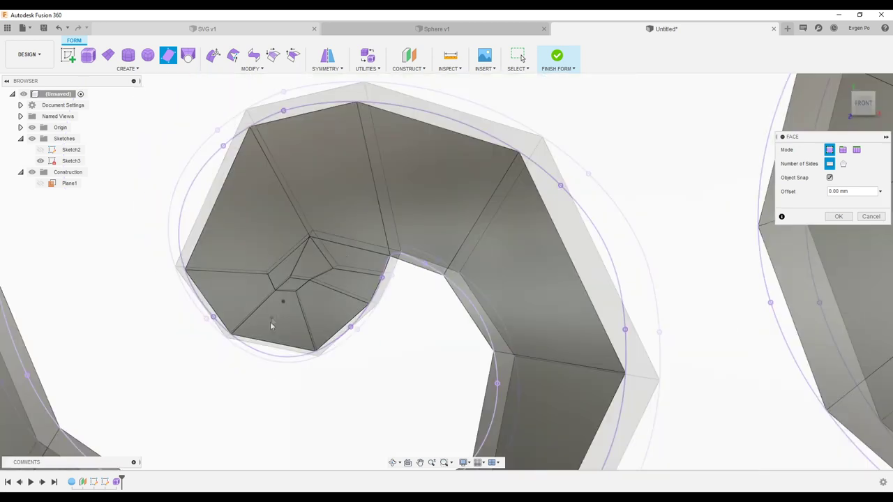
pyautogui.scroll(-3, 348, 279)
pyautogui.press('Escape')
pyautogui.scroll(-2, 234, 252)
pyautogui.scroll(-2, 234, 253)
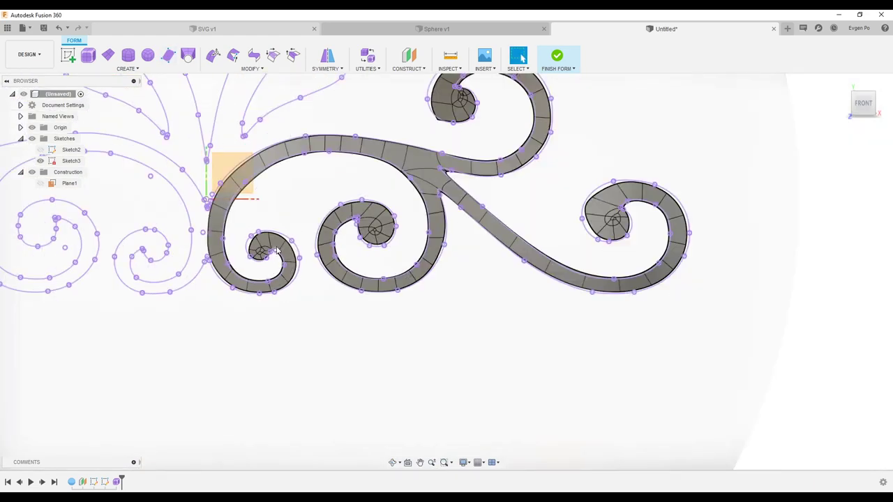
# - Switch to box display and weld vertices together to close the small spiral end
pyautogui.scroll(5, 417, 225)
pyautogui.scroll(4, 418, 225)
pyautogui.scroll(2, 421, 222)
pyautogui.click(168, 55)
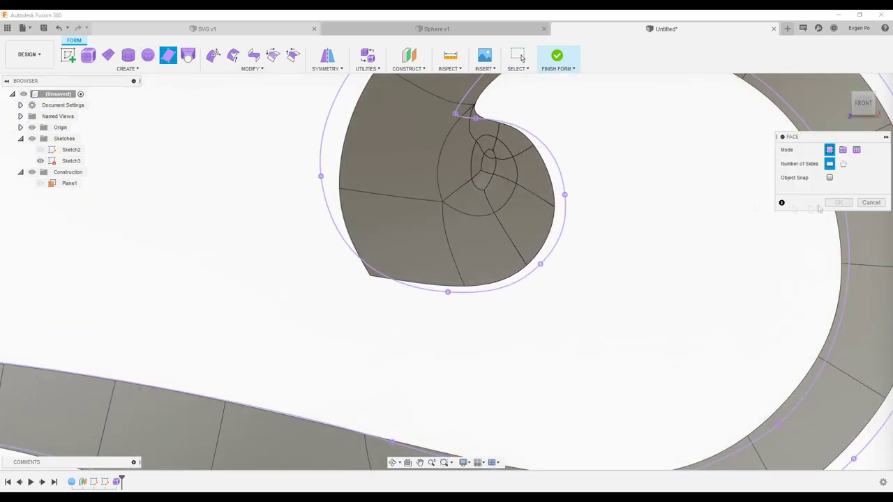
pyautogui.hotkey('alt', '1')
pyautogui.scroll(2, 481, 204)
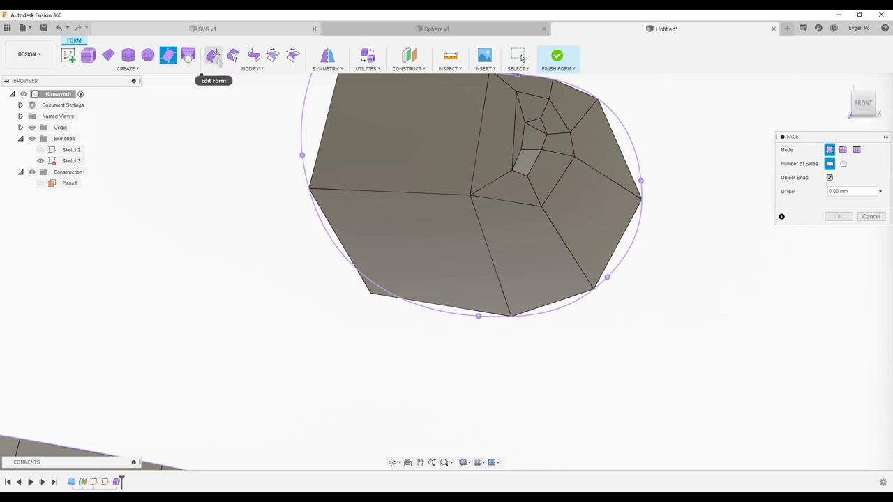
pyautogui.click(251, 69)
pyautogui.click(224, 91)
pyautogui.click(370, 293)
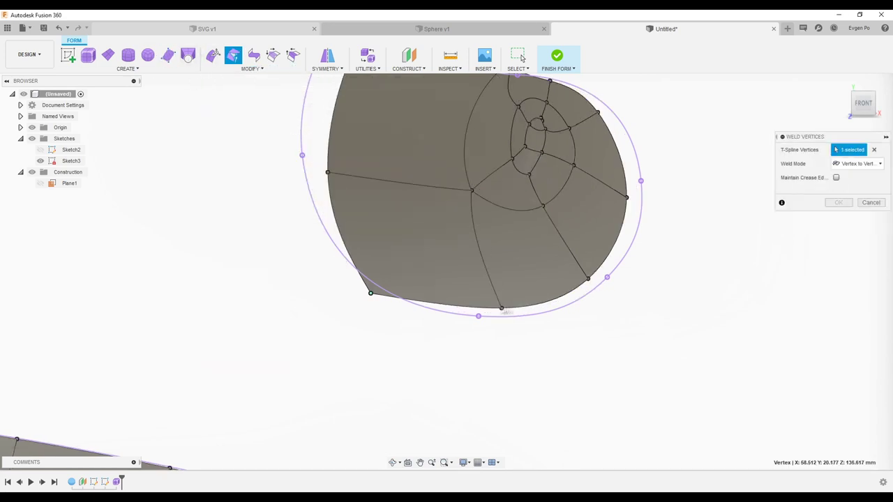
pyautogui.click(501, 309)
# - Drag the spiral's left, bottom, right and lower vertices onto the sketch curve
pyautogui.click(421, 209)
pyautogui.moveTo(422, 209); pyautogui.dragTo(384, 213)
pyautogui.click(527, 296)
pyautogui.moveTo(527, 296); pyautogui.dragTo(482, 314)
pyautogui.click(636, 220)
pyautogui.moveTo(638, 221); pyautogui.dragTo(654, 233)
pyautogui.click(594, 298)
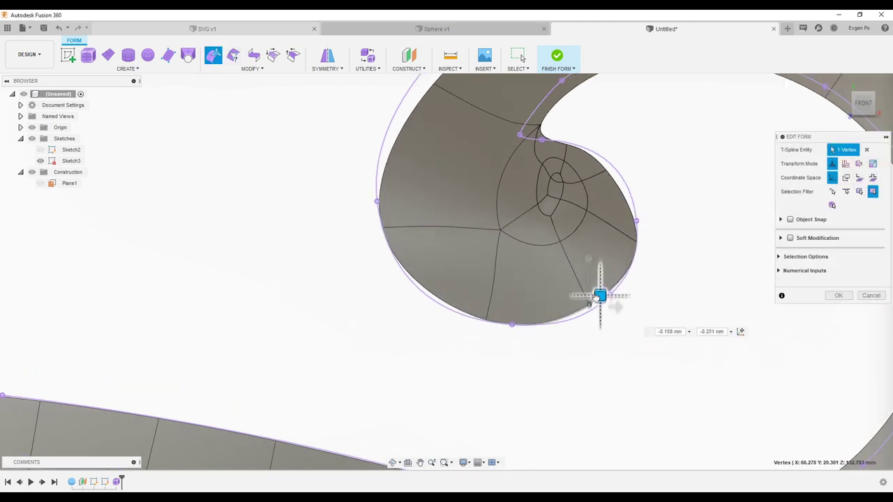
pyautogui.moveTo(598, 300); pyautogui.dragTo(627, 155)
pyautogui.moveTo(466, 110); pyautogui.dragTo(427, 214, button='middle')
pyautogui.click(426, 210)
pyautogui.moveTo(428, 193); pyautogui.dragTo(536, 116)
pyautogui.moveTo(536, 116); pyautogui.dragTo(620, 224, button='middle')
# - Push the right spiral faces outward and move a left spiral vertex onto its curve
pyautogui.click(620, 223)
pyautogui.click(644, 304)
pyautogui.click(572, 387)
pyautogui.moveTo(585, 357); pyautogui.dragTo(697, 411, button='middle')
pyautogui.click(602, 243)
pyautogui.moveTo(602, 243); pyautogui.dragTo(687, 240)
pyautogui.click(724, 373)
pyautogui.click(747, 319)
pyautogui.click(726, 267)
pyautogui.click(539, 243)
pyautogui.click(532, 285)
pyautogui.moveTo(523, 293)
pyautogui.mouseDown()
pyautogui.moveTo(553, 336)
pyautogui.moveTo(635, 335)
pyautogui.moveTo(643, 279)
pyautogui.mouseUp()
# - Select faces along the lower spiral and shift them to follow the curve
pyautogui.scroll(3, 552, 336)
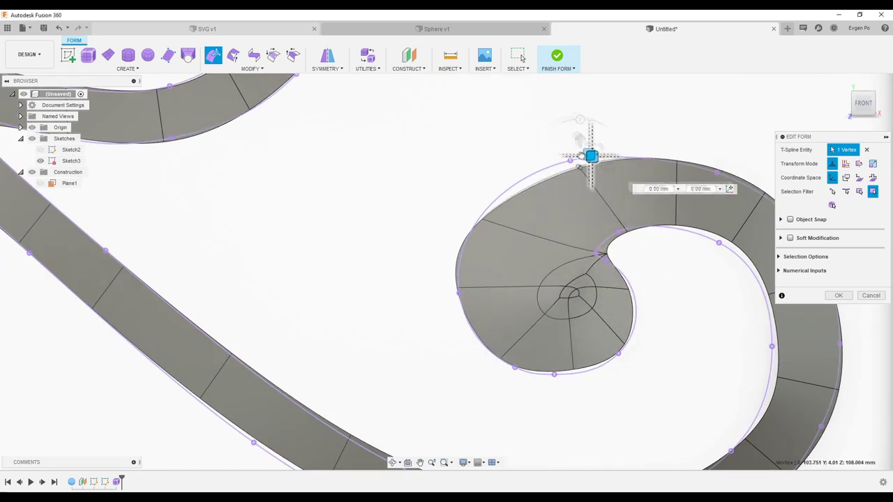
pyautogui.scroll(-5, 572, 223)
pyautogui.scroll(4, 558, 279)
pyautogui.scroll(-2, 543, 360)
pyautogui.click(522, 360)
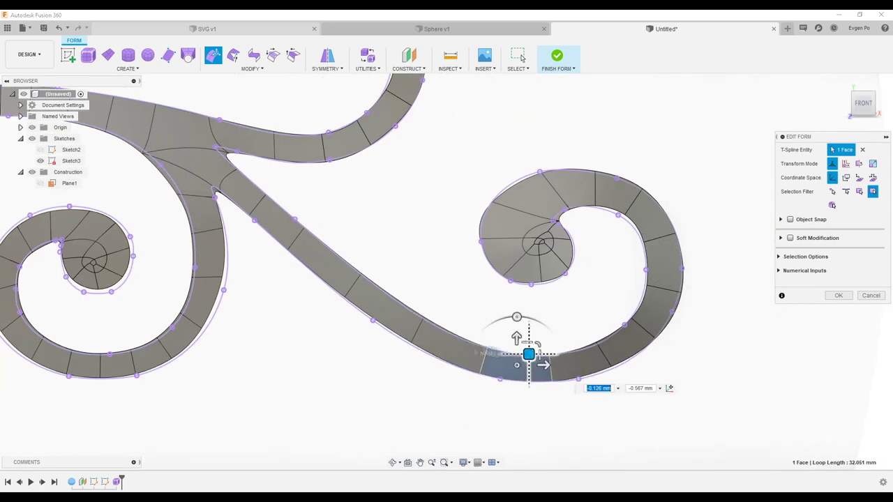
pyautogui.scroll(-2, 530, 359)
pyautogui.scroll(5, 419, 342)
pyautogui.click(401, 340)
pyautogui.click(409, 393)
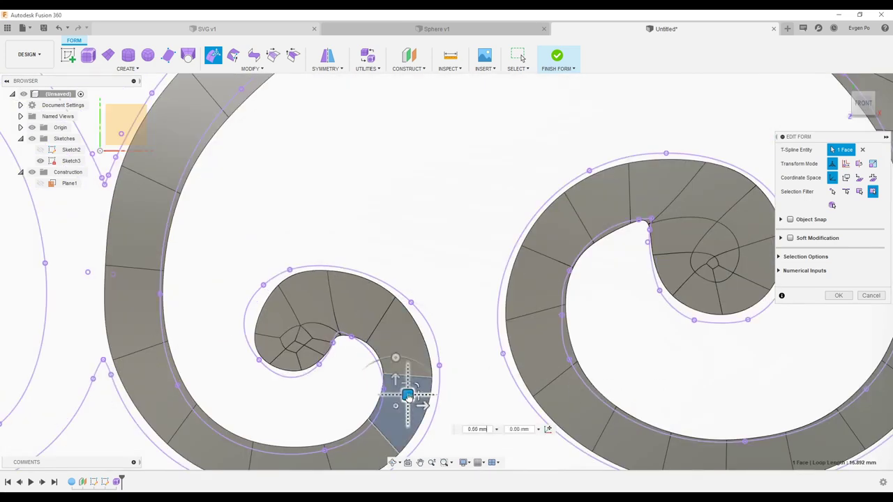
pyautogui.moveTo(418, 376); pyautogui.dragTo(427, 340, button='middle')
# - Select inner spiral faces and vertices and pull them to reshape the inner curl
pyautogui.click(388, 402)
pyautogui.click(318, 417)
pyautogui.click(239, 395)
pyautogui.click(186, 342)
pyautogui.click(307, 265)
pyautogui.click(276, 281)
pyautogui.moveTo(276, 281)
pyautogui.mouseDown()
pyautogui.moveTo(298, 231)
pyautogui.moveTo(328, 325)
pyautogui.moveTo(422, 299)
pyautogui.moveTo(428, 239)
pyautogui.moveTo(413, 325)
pyautogui.moveTo(460, 325)
pyautogui.mouseUp()
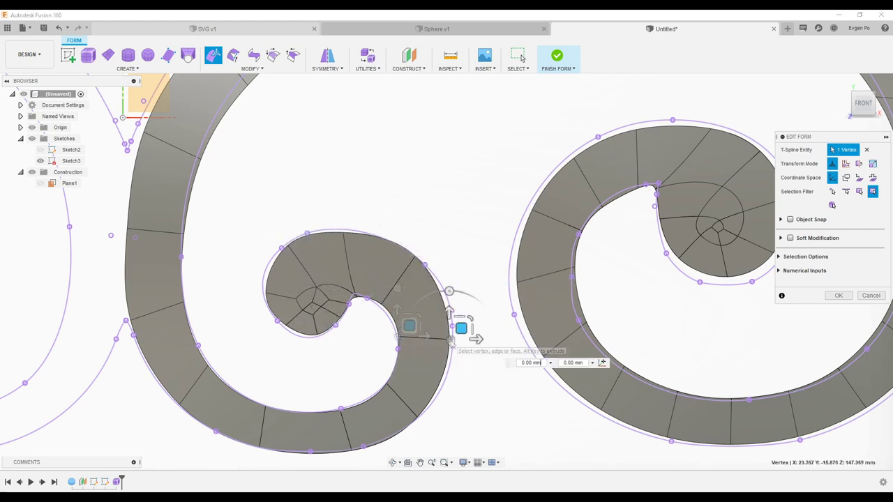
# - Nudge the faces of the right spiral's inner lobe to fit the curve
pyautogui.click(551, 300)
pyautogui.click(751, 281)
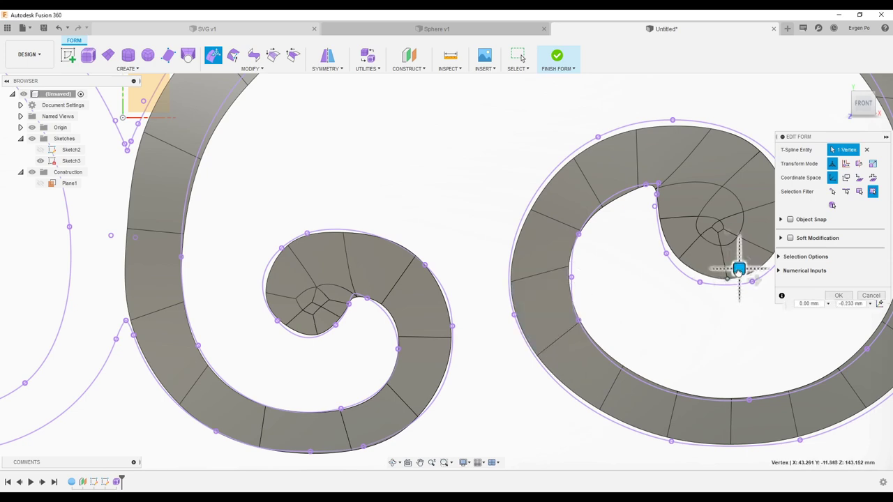
pyautogui.click(666, 253)
pyautogui.scroll(-2, 651, 202)
pyautogui.click(648, 187)
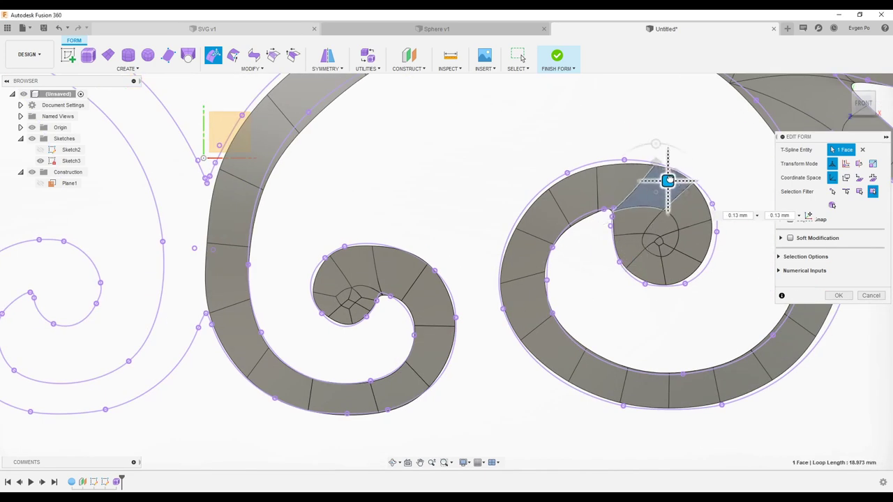
pyautogui.click(697, 247)
pyautogui.moveTo(707, 232); pyautogui.dragTo(703, 231)
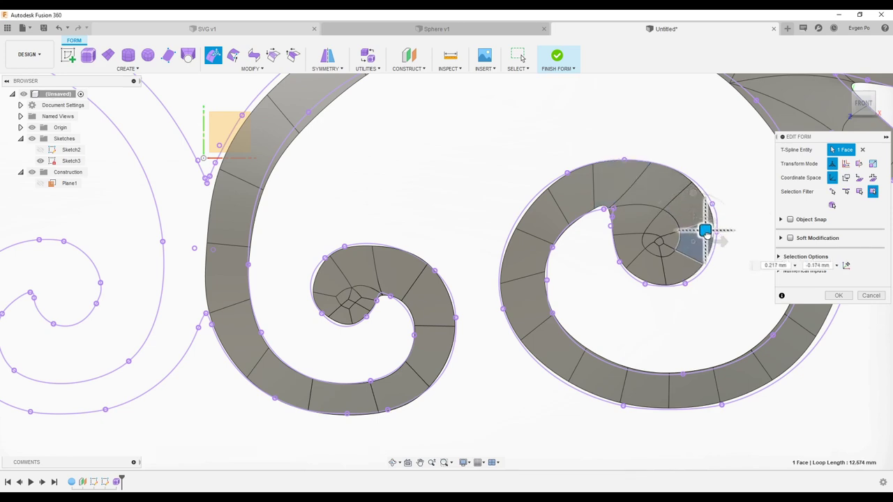
pyautogui.moveTo(703, 231); pyautogui.dragTo(707, 233)
pyautogui.scroll(-2, 531, 266)
pyautogui.scroll(-2, 496, 276)
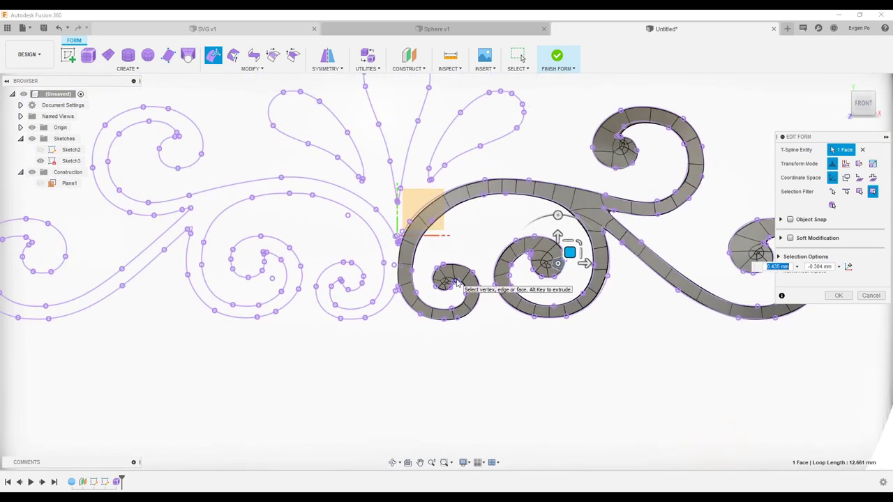
# - Return to the front view, commit the Edit Form changes and check the ribbon on the sphere
pyautogui.keyDown('shift'); pyautogui.moveTo(457, 282); pyautogui.dragTo(457, 184, button='middle'); pyautogui.keyUp('shift')
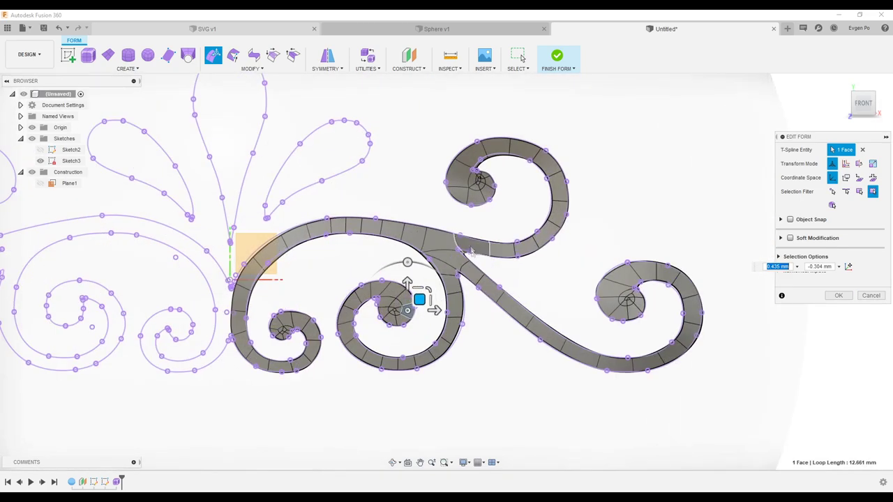
pyautogui.click(861, 103)
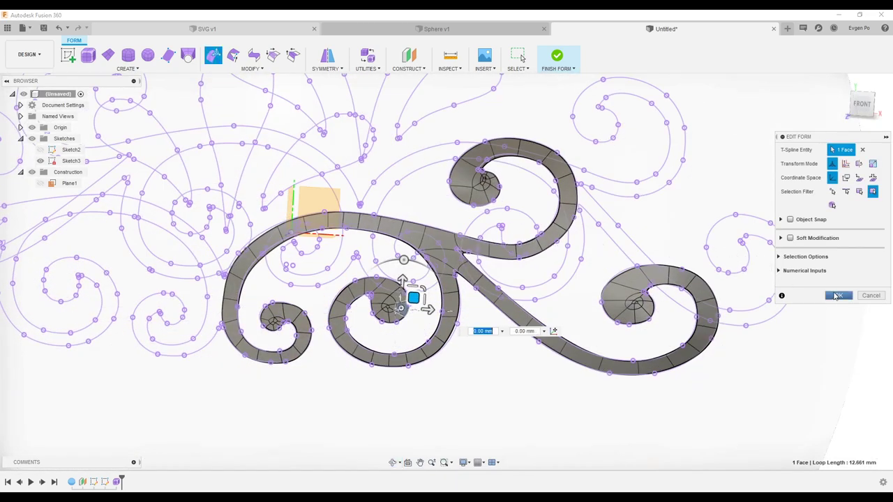
pyautogui.click(838, 296)
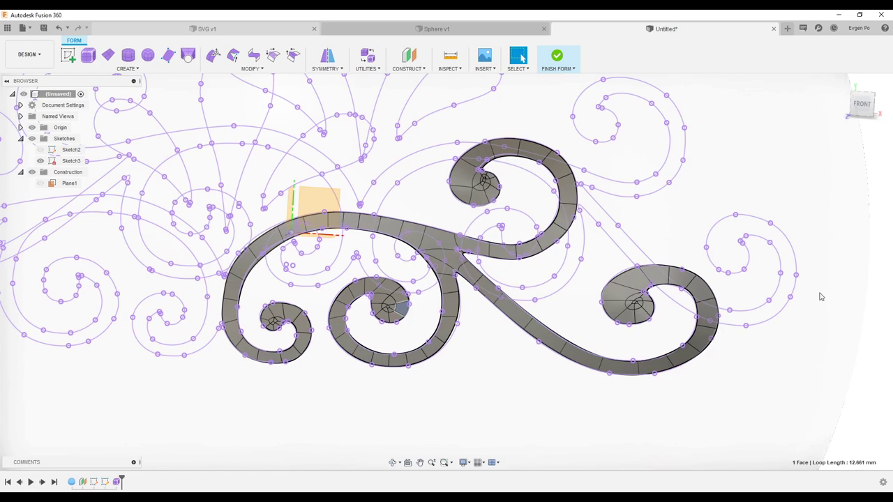
pyautogui.keyDown('shift'); pyautogui.moveTo(513, 257); pyautogui.dragTo(391, 174, button='middle'); pyautogui.keyUp('shift')
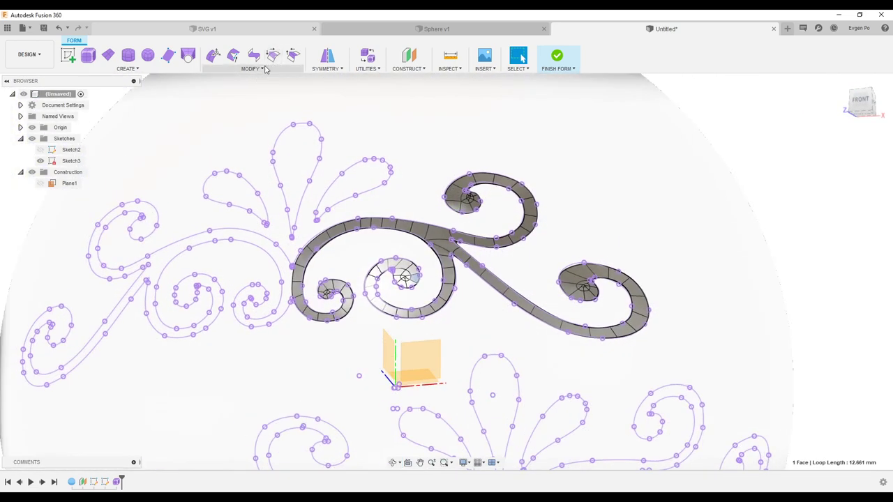
pyautogui.click(264, 68)
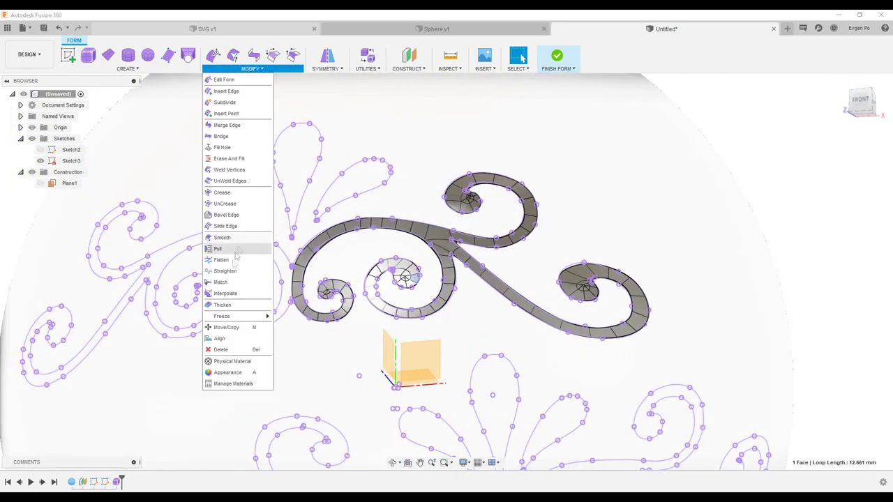
# - Thicken the T-spline ribbon by -2 mm with the Soft thicken type
pyautogui.click(224, 304)
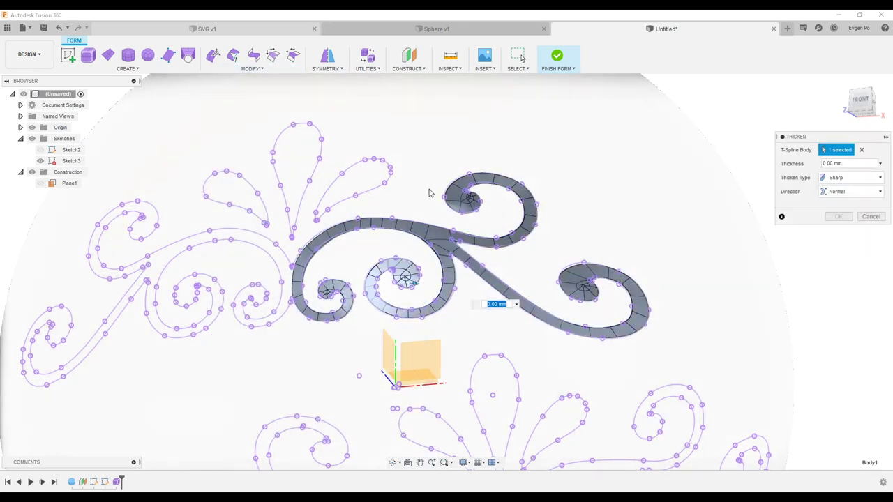
pyautogui.keyDown('shift'); pyautogui.moveTo(429, 193); pyautogui.dragTo(592, 262, button='middle'); pyautogui.keyUp('shift')
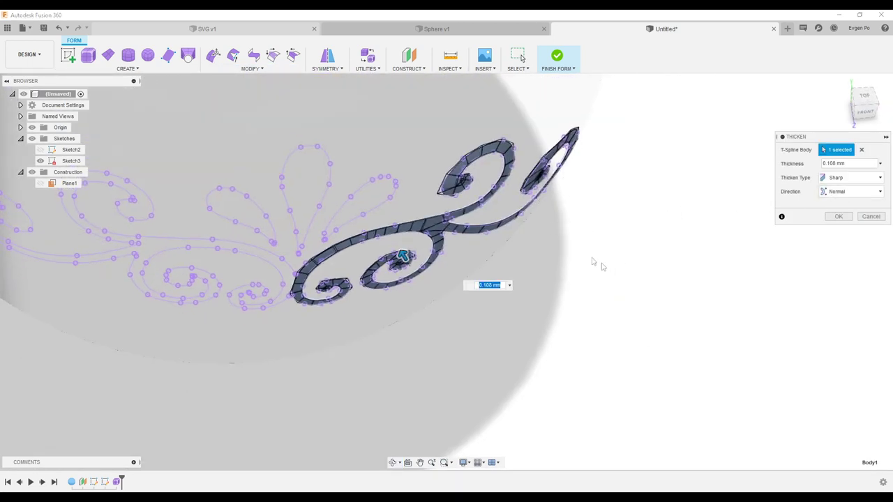
pyautogui.scroll(3, 592, 262)
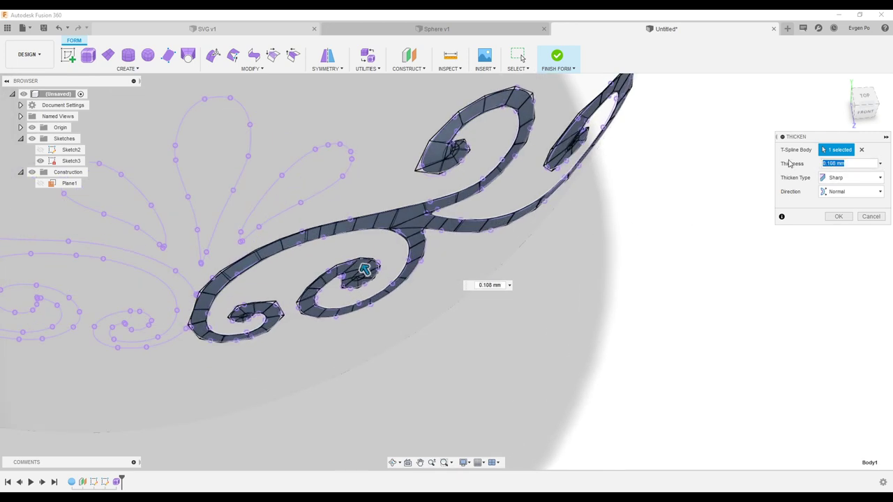
pyautogui.write('2')
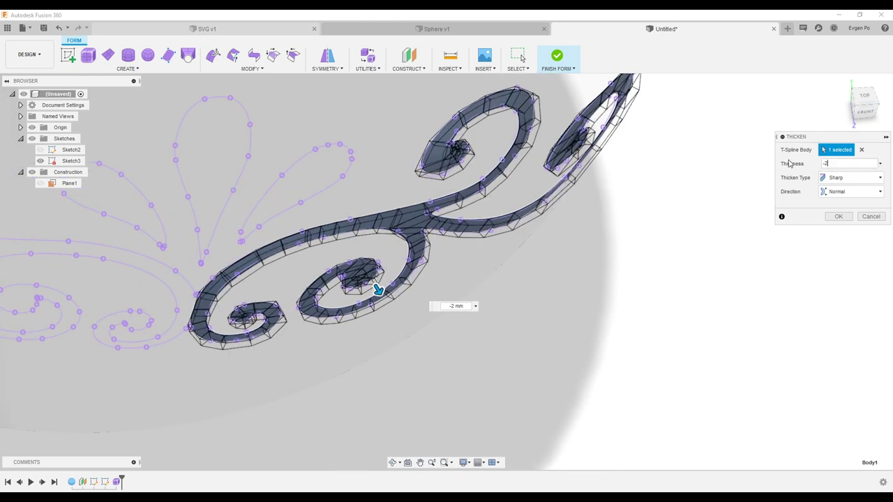
pyautogui.click(847, 178)
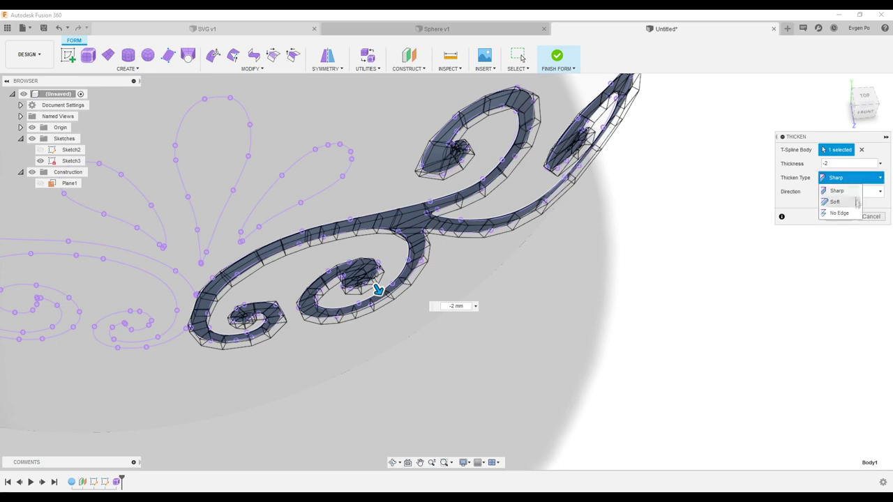
pyautogui.click(845, 218)
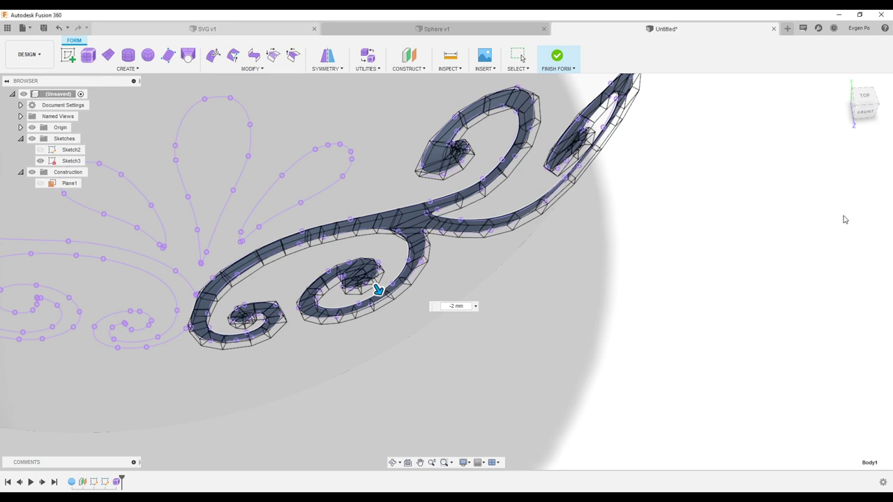
# - Orbit around the thickened scroll to inspect it from the front and below
pyautogui.click(395, 462)
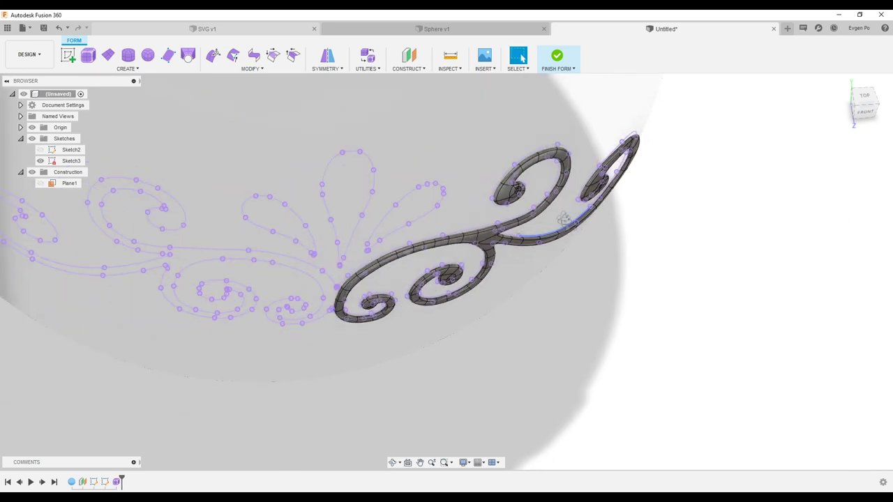
pyautogui.moveTo(488, 210); pyautogui.dragTo(551, 191)
pyautogui.scroll(-3, 446, 209)
pyautogui.scroll(6, 447, 209)
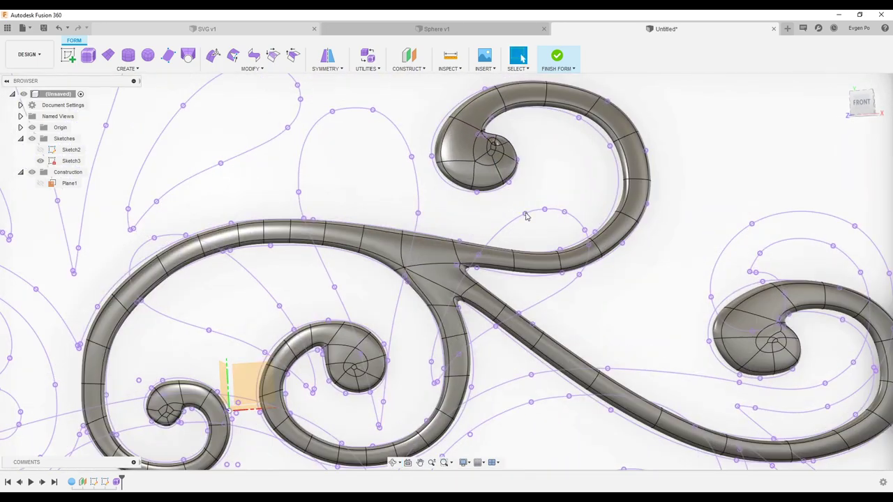
pyautogui.moveTo(488, 209)
pyautogui.mouseDown()
pyautogui.moveTo(527, 158)
pyautogui.moveTo(502, 167)
pyautogui.mouseUp()
# - Attempt to finish the form, then orbit and zoom to find the conversion problem at the spiral centre
pyautogui.click(27, 54)
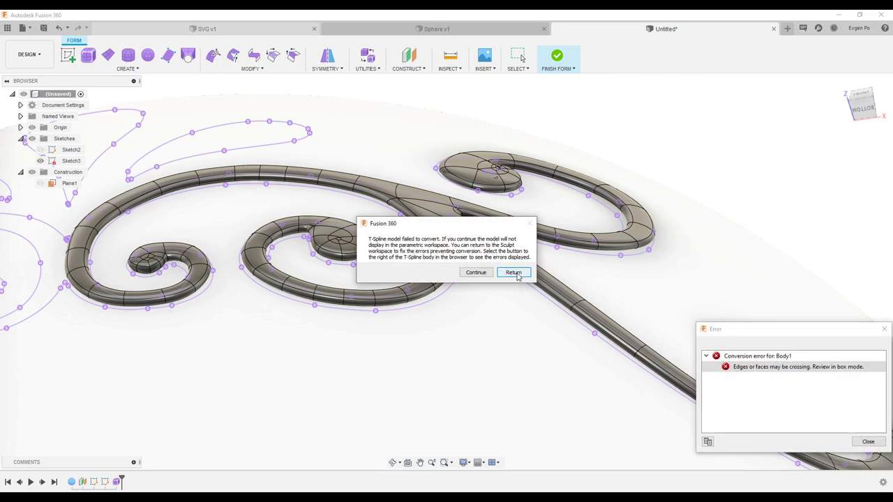
pyautogui.click(517, 272)
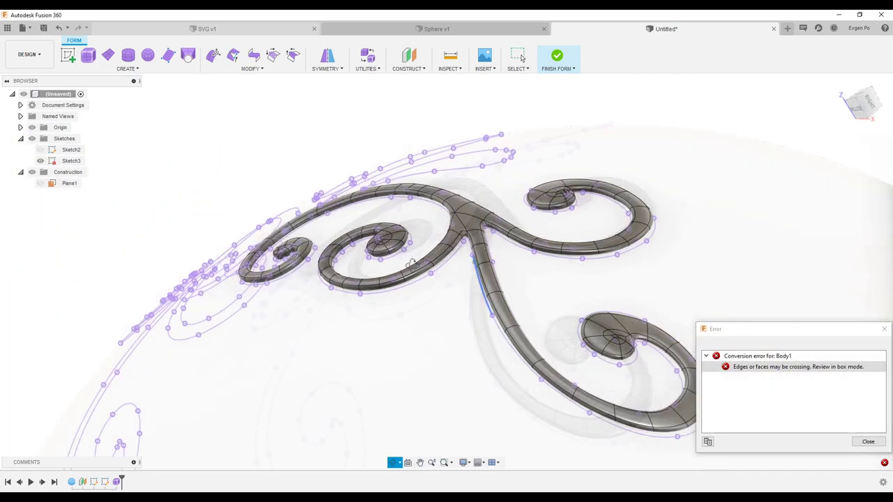
pyautogui.moveTo(413, 262); pyautogui.dragTo(448, 265)
pyautogui.press('Escape')
pyautogui.scroll(6, 517, 224)
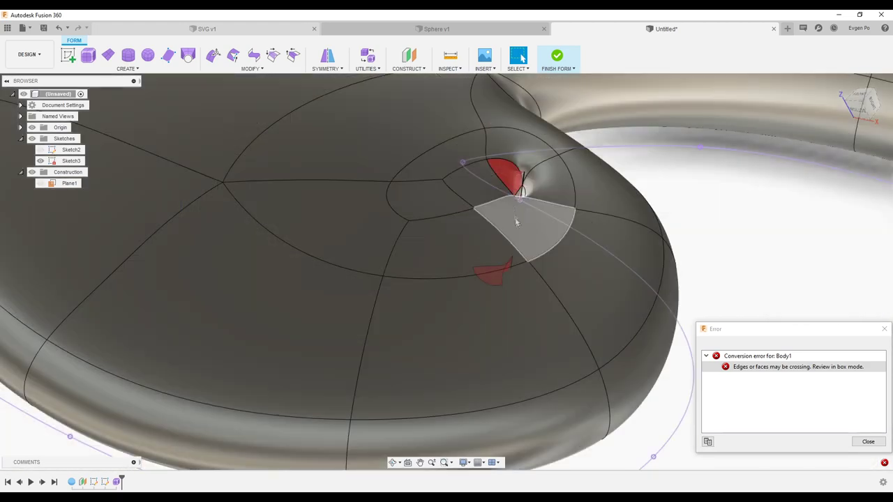
pyautogui.keyDown('shift'); pyautogui.moveTo(517, 224); pyautogui.dragTo(489, 239, button='middle'); pyautogui.keyUp('shift')
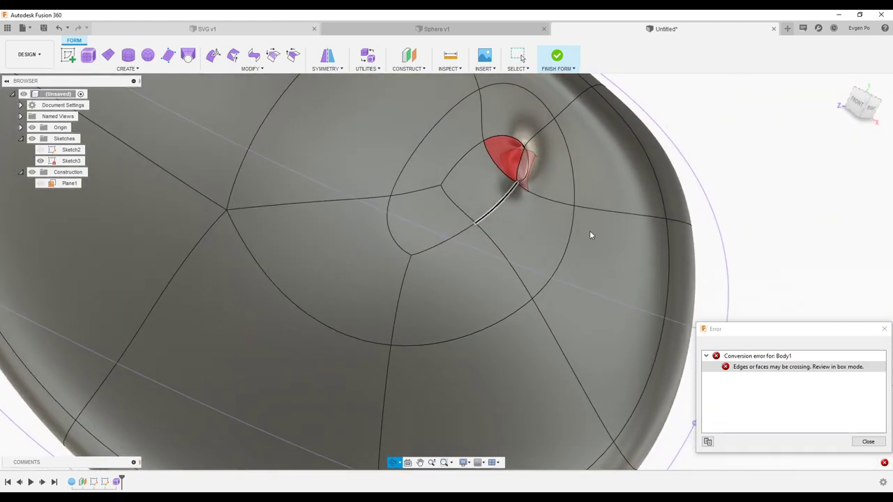
pyautogui.keyDown('shift'); pyautogui.moveTo(488, 239); pyautogui.dragTo(696, 241, button='middle'); pyautogui.keyUp('shift')
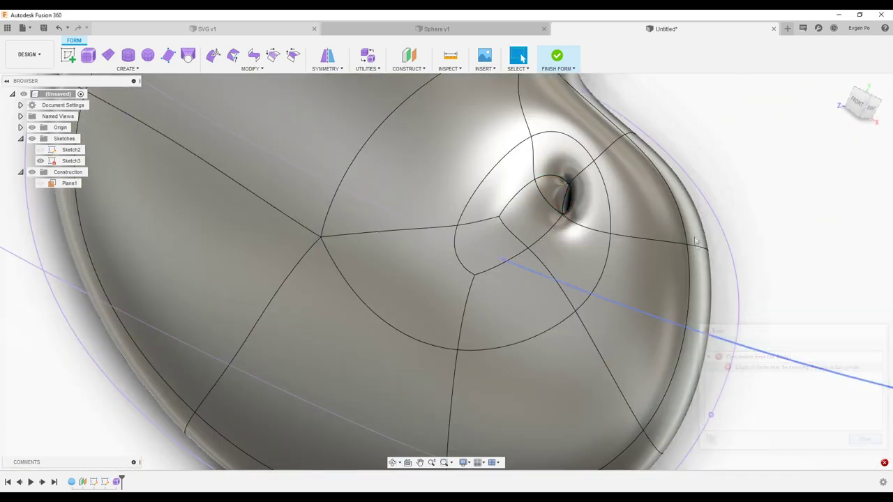
pyautogui.scroll(-3, 708, 223)
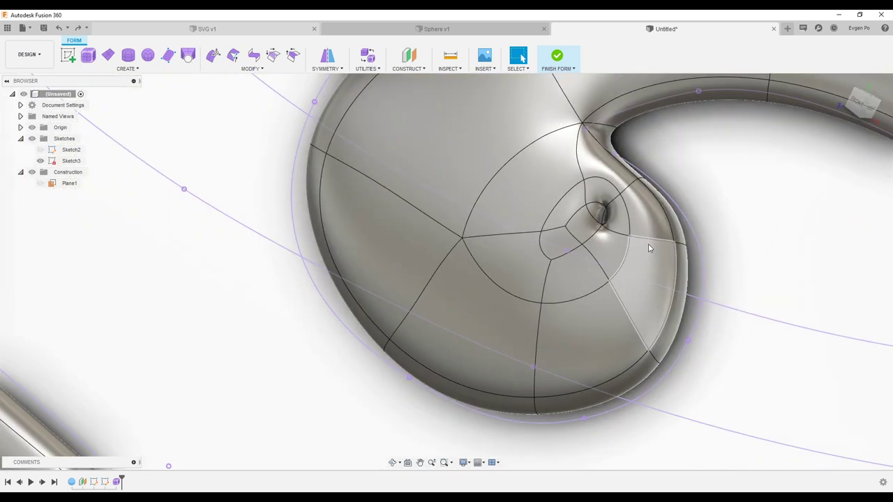
pyautogui.scroll(-3, 648, 243)
pyautogui.scroll(2, 562, 234)
pyautogui.scroll(3, 628, 223)
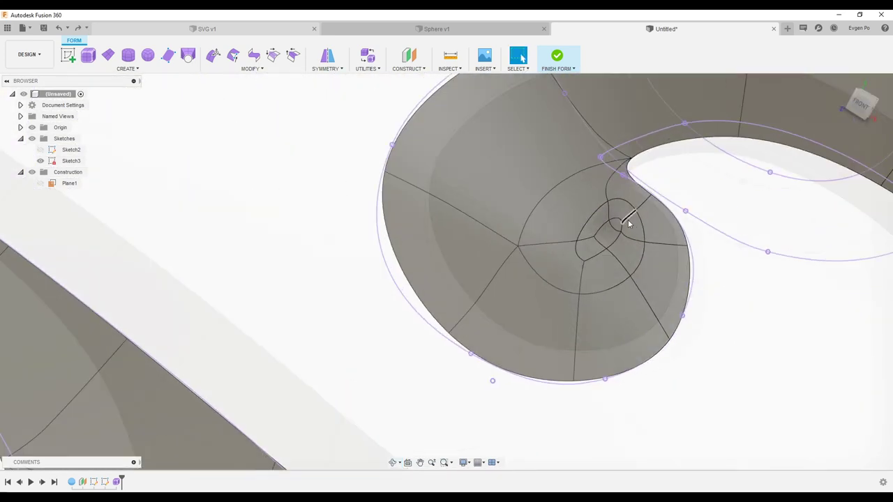
pyautogui.scroll(4, 624, 231)
pyautogui.scroll(3, 614, 224)
pyautogui.scroll(-1, 571, 225)
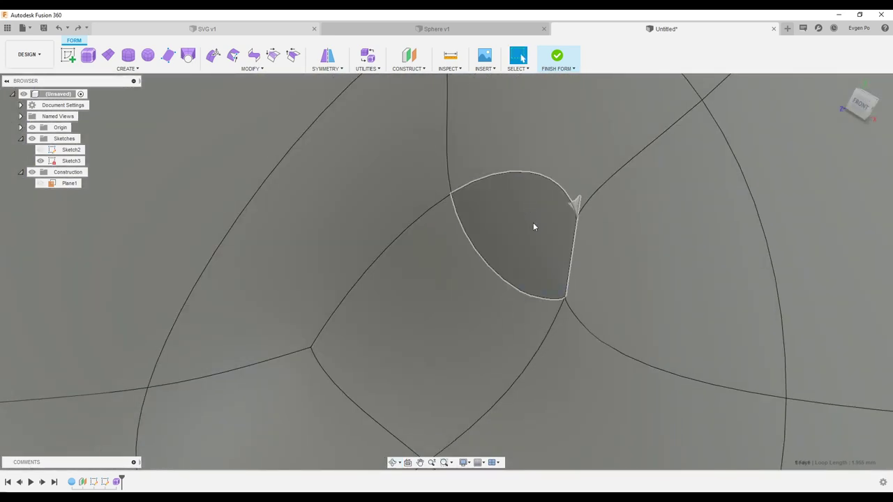
# - Apply Fill Hole to the tiny gap's boundary edge at the spiral centre and inspect it
pyautogui.click(534, 227)
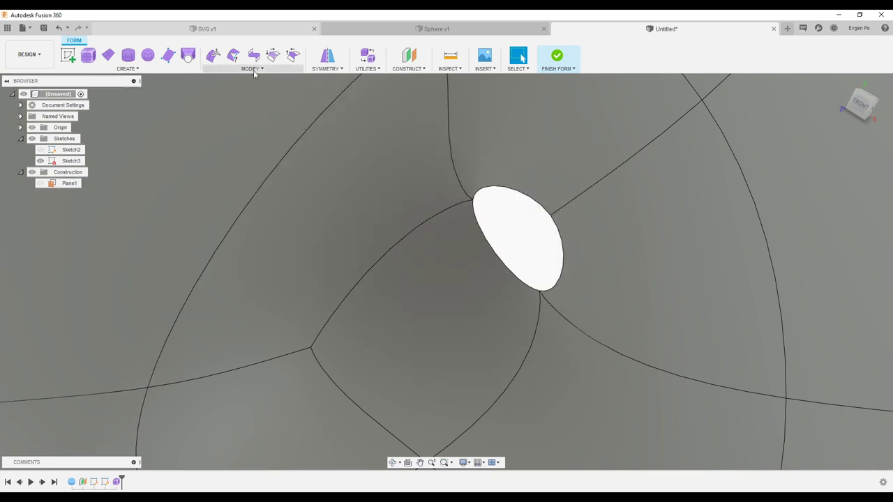
pyautogui.click(253, 69)
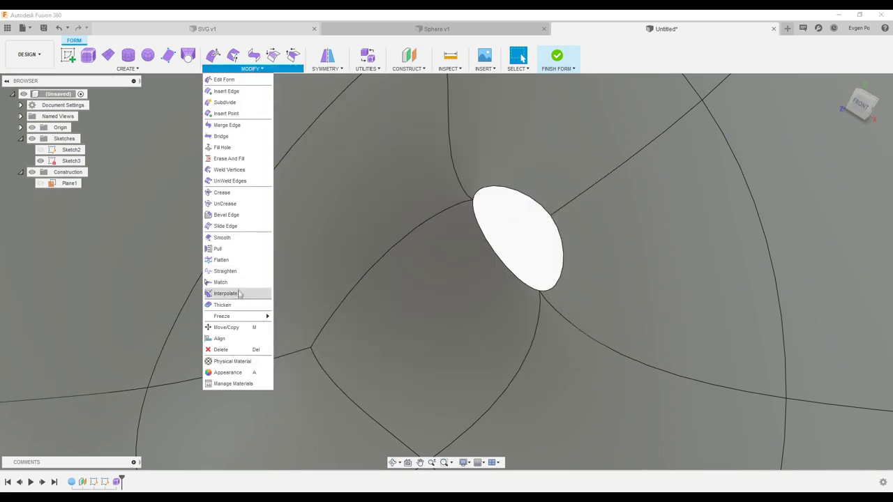
pyautogui.click(231, 149)
pyautogui.click(551, 222)
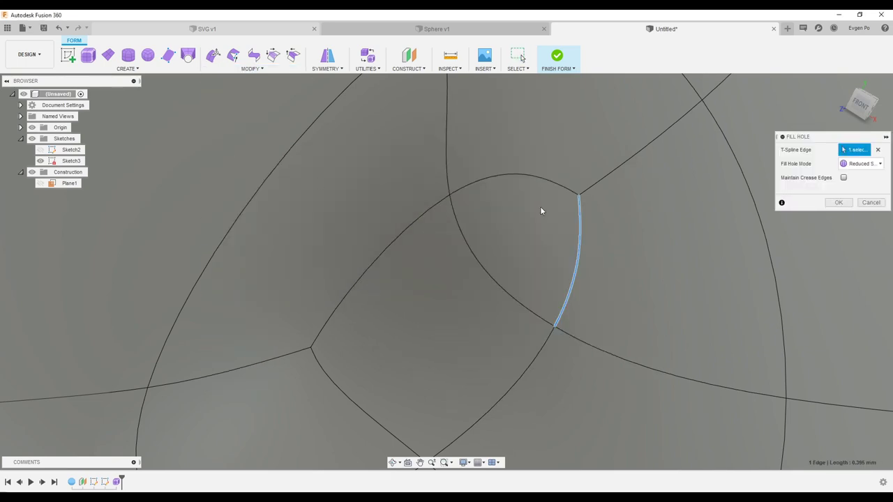
pyautogui.scroll(-2, 497, 216)
pyautogui.click(839, 202)
pyautogui.keyDown('shift'); pyautogui.moveTo(679, 229); pyautogui.dragTo(667, 260, button='middle'); pyautogui.keyUp('shift')
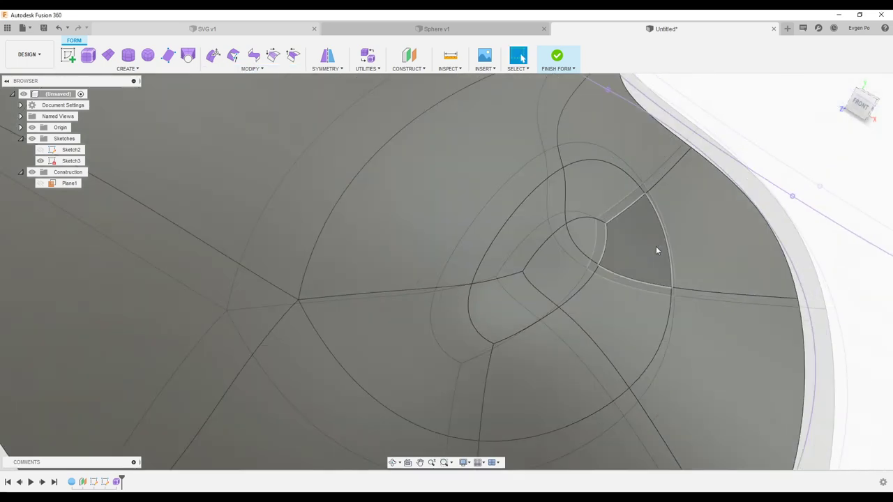
pyautogui.scroll(-2, 667, 260)
pyautogui.click(238, 68)
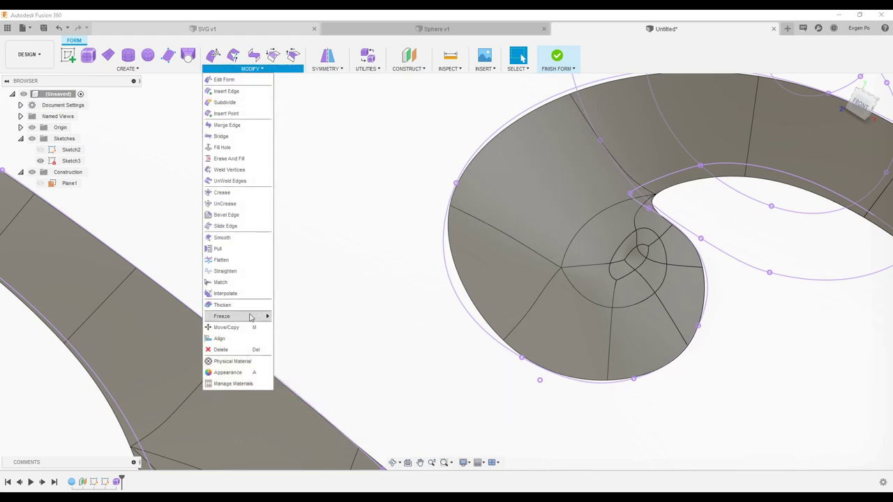
# - Thicken the scroll body by −2.00 mm Soft and finish the form into solid Body2
pyautogui.click(222, 305)
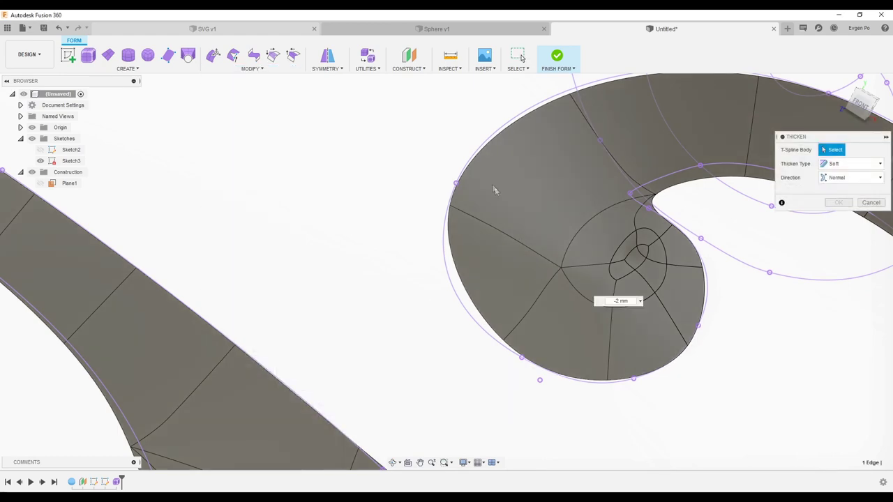
pyautogui.click(497, 195)
pyautogui.scroll(-2, 498, 196)
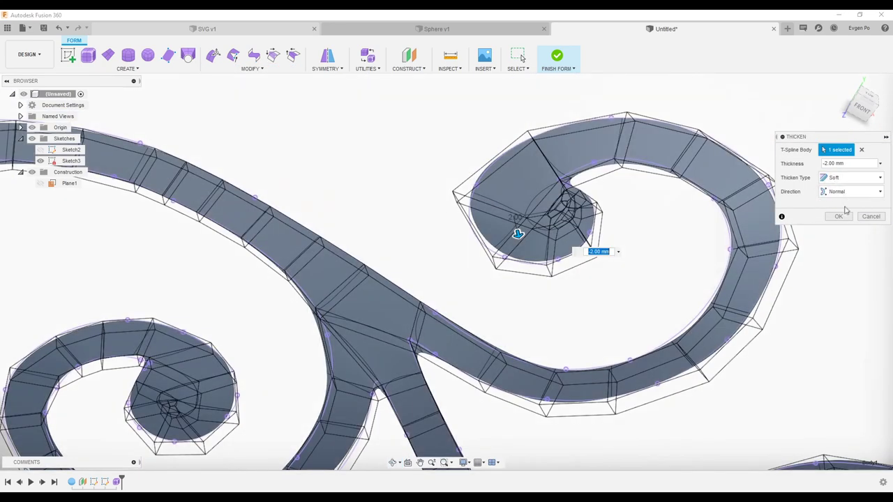
pyautogui.click(839, 216)
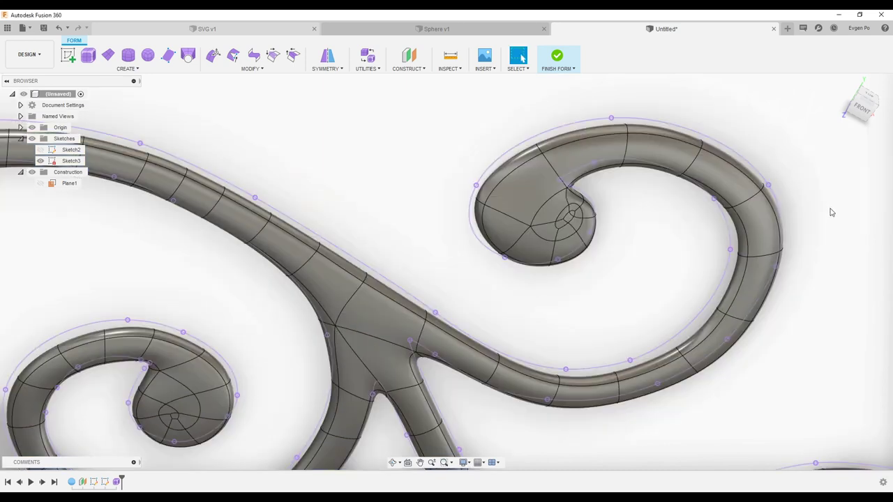
pyautogui.scroll(-2, 809, 210)
pyautogui.click(29, 54)
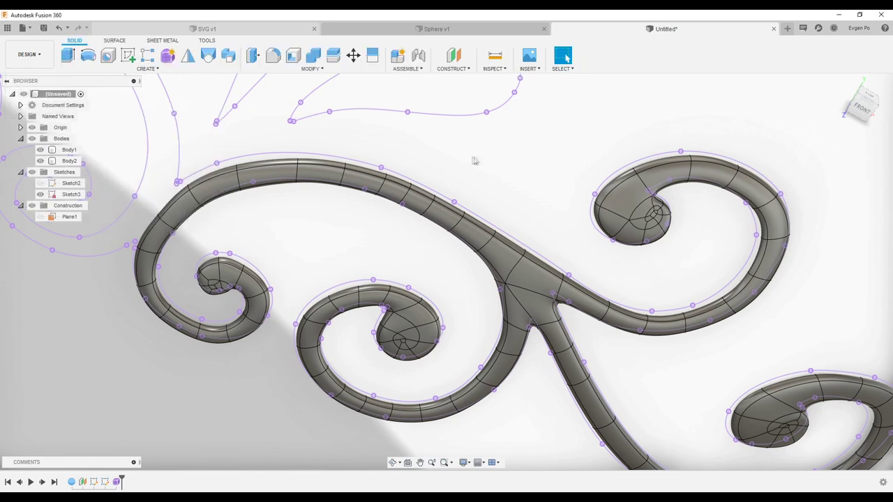
# - Hide Sketch3 and orbit in around the sphere to inspect the thickened spiral tip
pyautogui.scroll(-2, 489, 183)
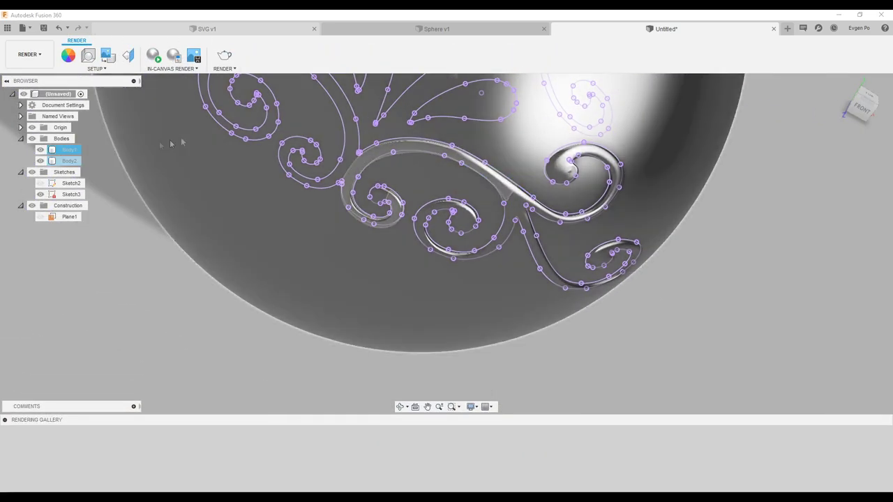
pyautogui.click(40, 194)
pyautogui.keyDown('shift'); pyautogui.moveTo(538, 259); pyautogui.dragTo(696, 279, button='middle'); pyautogui.keyUp('shift')
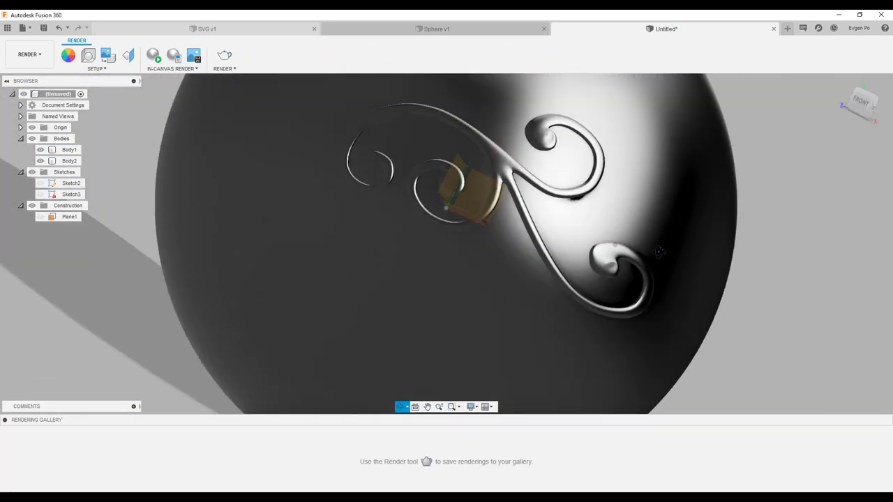
pyautogui.scroll(5, 695, 279)
pyautogui.moveTo(590, 243)
pyautogui.keyDown('shift'); pyautogui.mouseDown(button='middle')
pyautogui.moveTo(531, 153)
pyautogui.moveTo(661, 204)
pyautogui.moveTo(502, 185)
pyautogui.moveTo(548, 171)
pyautogui.moveTo(570, 181)
pyautogui.moveTo(572, 198)
pyautogui.moveTo(548, 199)
pyautogui.moveTo(533, 186)
pyautogui.moveTo(536, 193)
pyautogui.mouseUp(button='middle'); pyautogui.keyUp('shift')
pyautogui.click(462, 194)
pyautogui.moveTo(463, 194)
pyautogui.keyDown('shift'); pyautogui.mouseDown(button='middle')
pyautogui.moveTo(489, 197)
pyautogui.moveTo(506, 173)
pyautogui.moveTo(582, 197)
pyautogui.moveTo(648, 189)
pyautogui.moveTo(494, 197)
pyautogui.moveTo(450, 179)
pyautogui.moveTo(482, 171)
pyautogui.mouseUp(button='middle'); pyautogui.keyUp('shift')
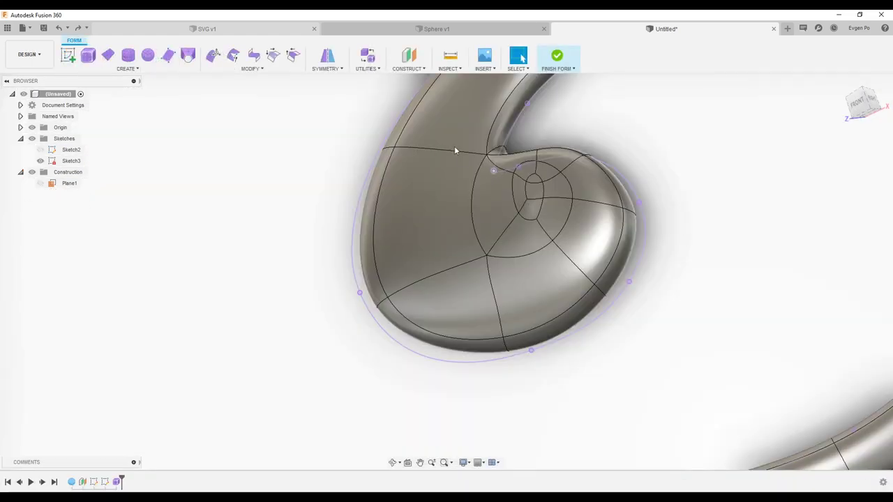
pyautogui.scroll(-5, 454, 149)
pyautogui.scroll(-5, 330, 102)
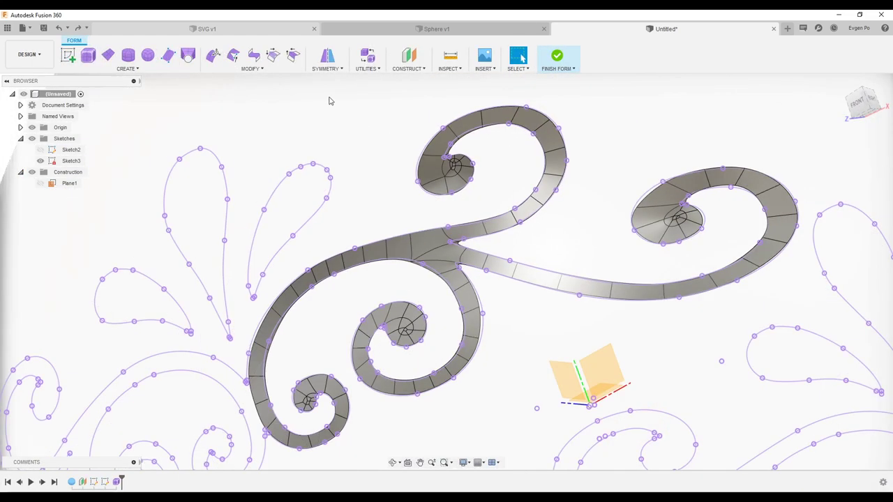
# - Switch to smooth display and interpolate the scroll body towards Surface Points
pyautogui.hotkey('alt', '3')
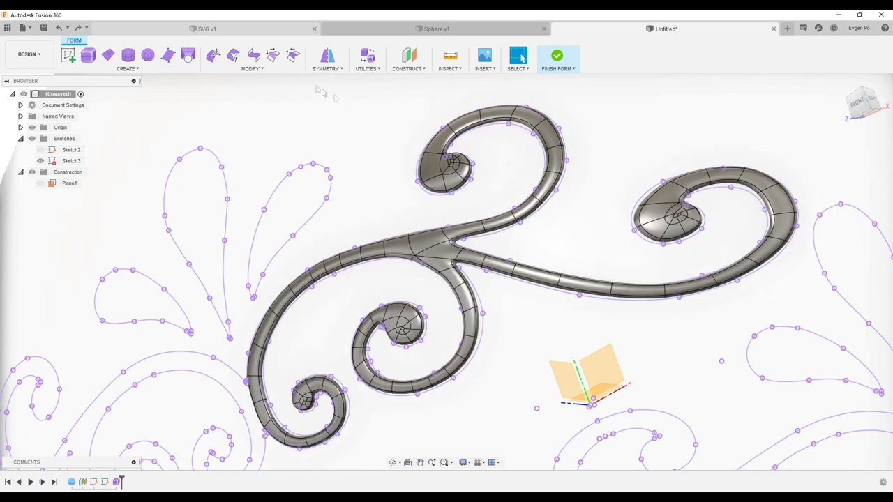
pyautogui.click(230, 294)
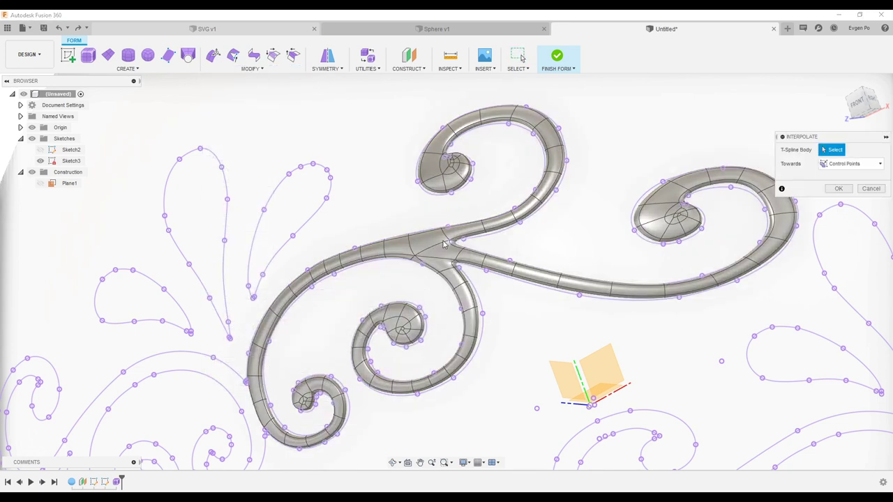
pyautogui.click(443, 244)
pyautogui.click(849, 164)
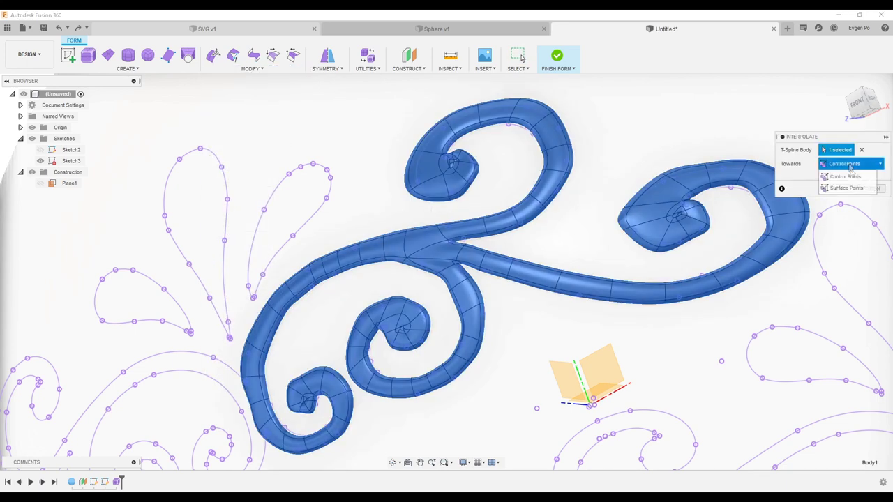
pyautogui.click(846, 188)
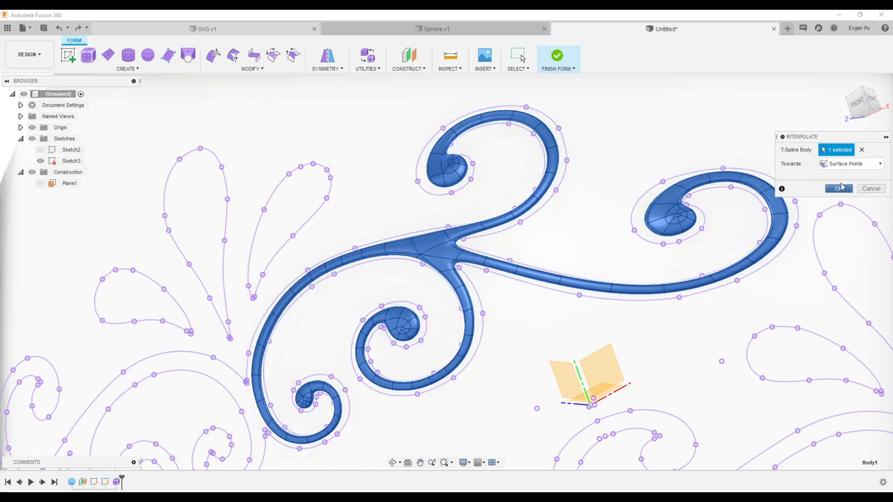
# - Compare the refitted ribbon against the curves and apply the Interpolate
pyautogui.keyDown('shift'); pyautogui.moveTo(578, 193); pyautogui.dragTo(417, 296, button='middle'); pyautogui.keyUp('shift')
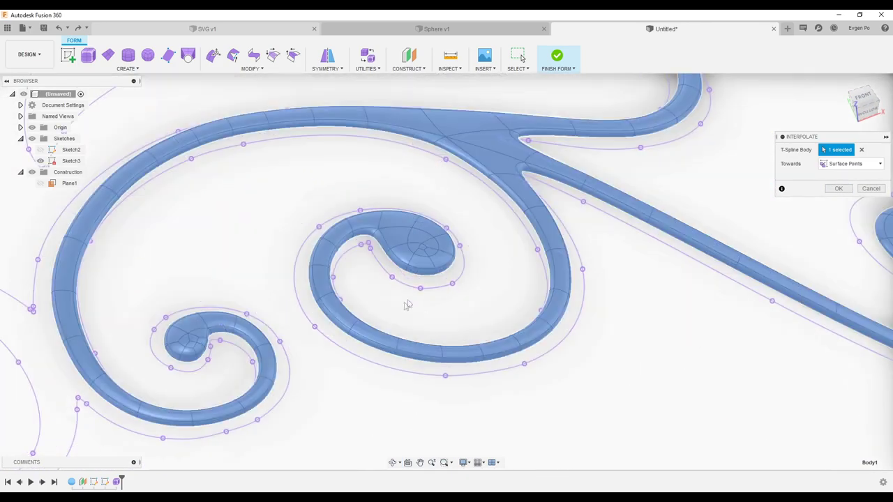
pyautogui.scroll(3, 417, 296)
pyautogui.scroll(-3, 476, 295)
pyautogui.scroll(-2, 405, 286)
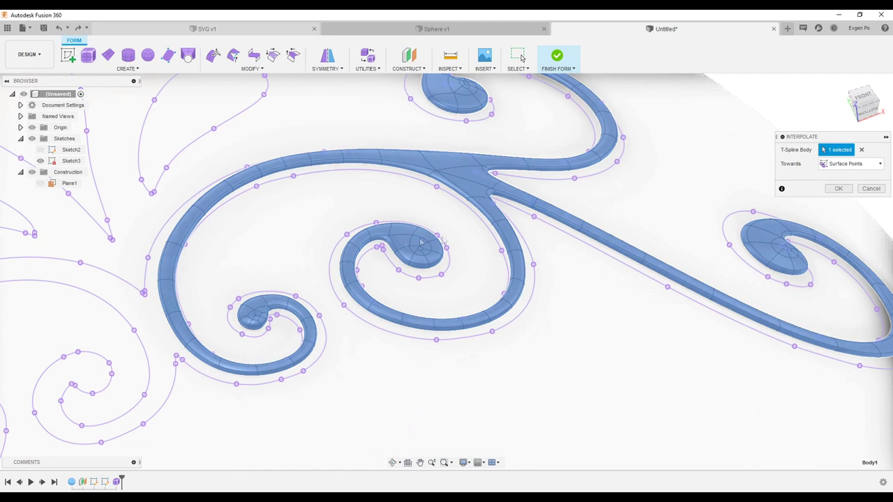
pyautogui.scroll(-3, 472, 237)
pyautogui.keyDown('shift'); pyautogui.moveTo(473, 238); pyautogui.dragTo(507, 162, button='middle'); pyautogui.keyUp('shift')
pyautogui.scroll(3, 508, 162)
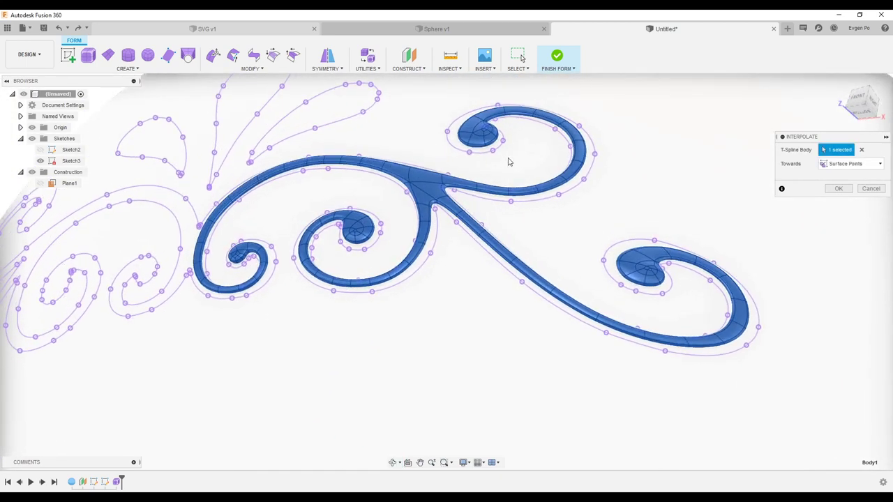
pyautogui.click(870, 189)
pyautogui.click(32, 54)
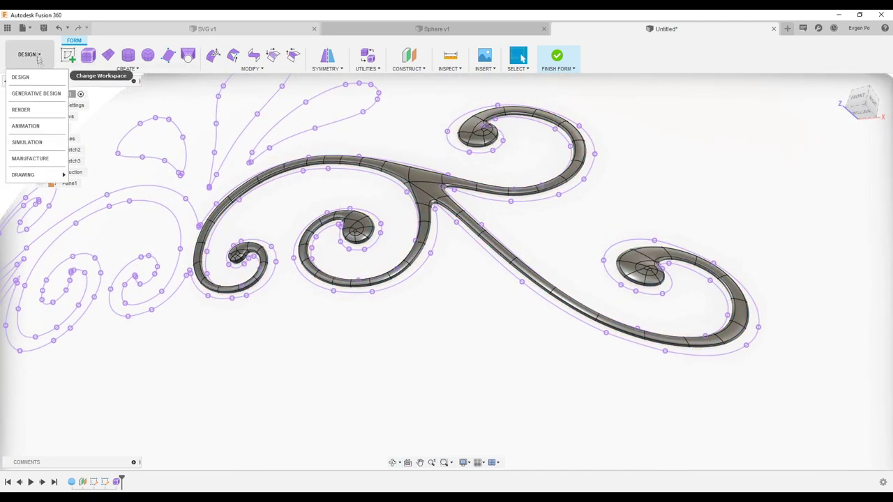
# - In the Render workspace, orbit around the swirl's shading and hide Body2 with V
pyautogui.click(42, 110)
pyautogui.scroll(5, 510, 161)
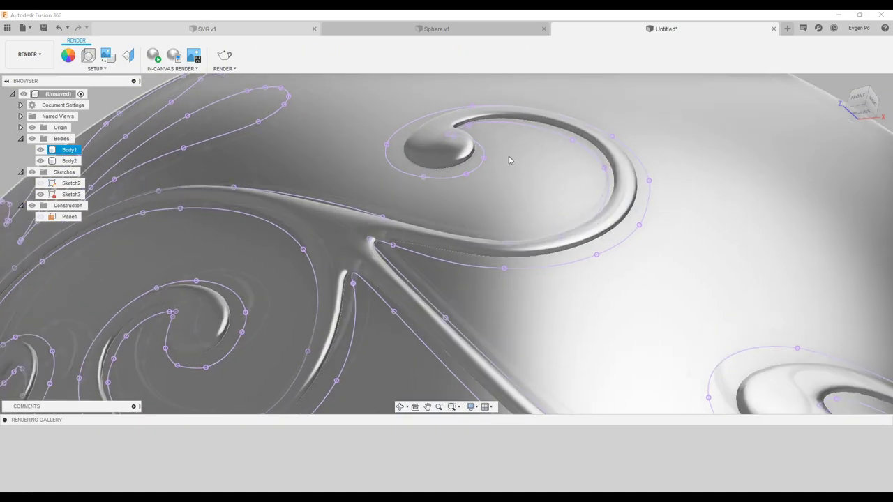
pyautogui.scroll(3, 495, 144)
pyautogui.scroll(3, 518, 229)
pyautogui.keyDown('shift'); pyautogui.moveTo(519, 229); pyautogui.dragTo(457, 127, button='middle'); pyautogui.keyUp('shift')
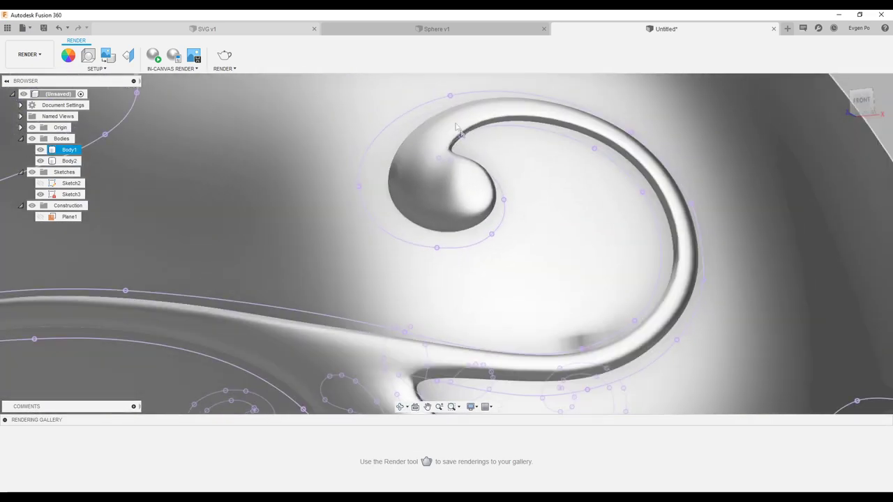
pyautogui.scroll(3, 457, 127)
pyautogui.moveTo(534, 177)
pyautogui.keyDown('shift'); pyautogui.mouseDown(button='middle')
pyautogui.moveTo(551, 186)
pyautogui.moveTo(440, 189)
pyautogui.moveTo(444, 175)
pyautogui.moveTo(535, 105)
pyautogui.moveTo(516, 118)
pyautogui.mouseUp(button='middle'); pyautogui.keyUp('shift')
pyautogui.click(467, 197)
pyautogui.press('v')
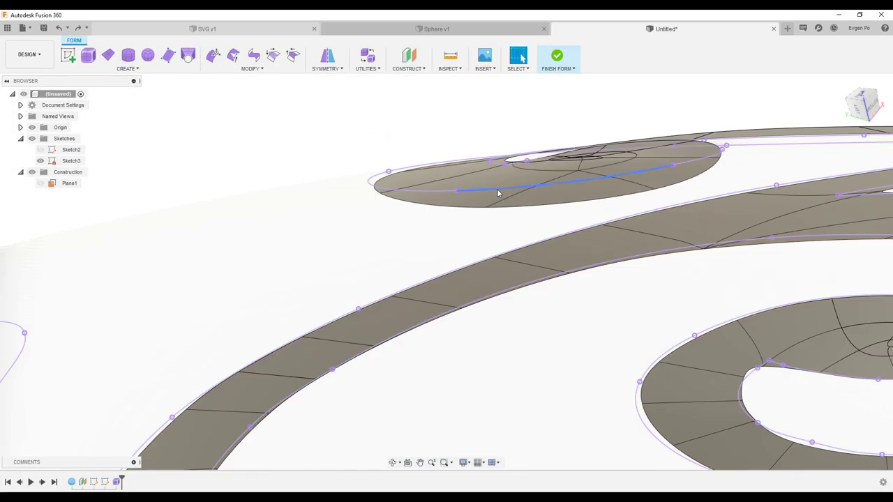
# - Thicken the scroll T-spline body by −2.00 mm with the Sharp thicken type
pyautogui.click(237, 69)
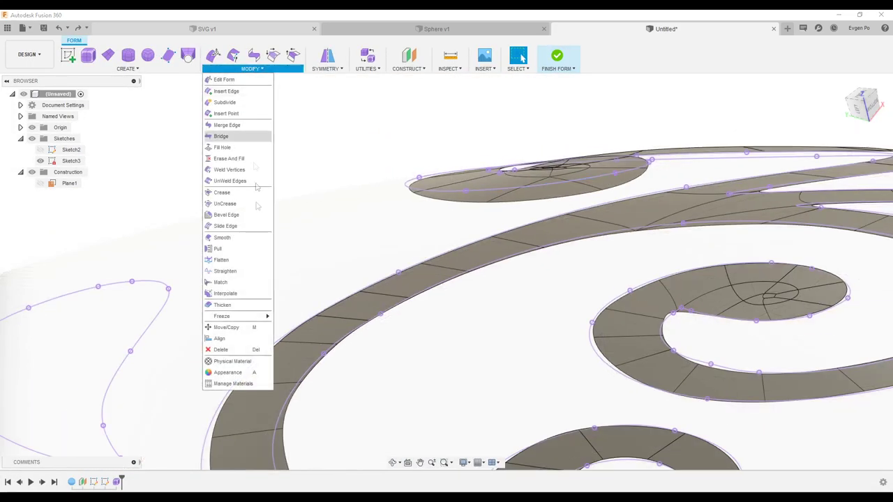
pyautogui.click(238, 305)
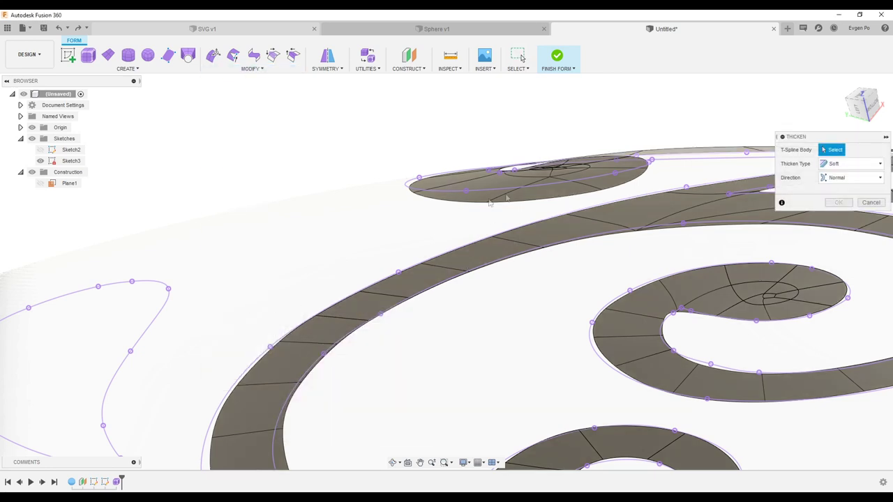
pyautogui.click(469, 208)
pyautogui.click(842, 177)
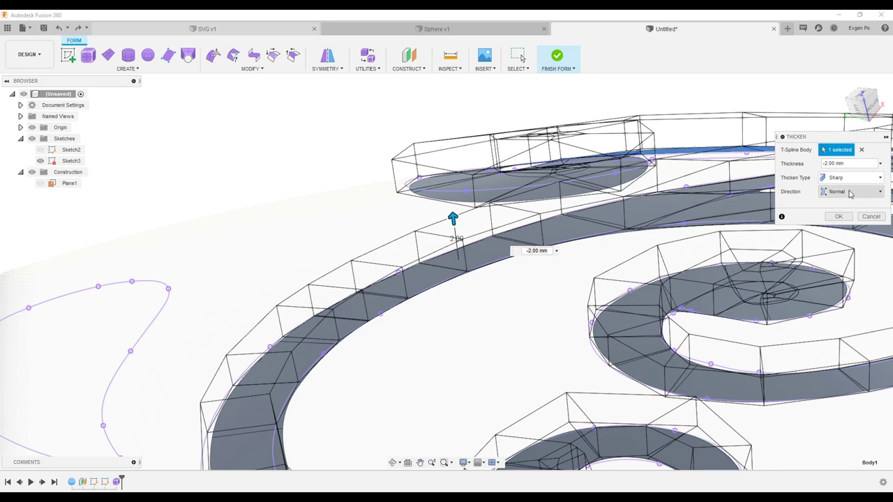
pyautogui.click(840, 216)
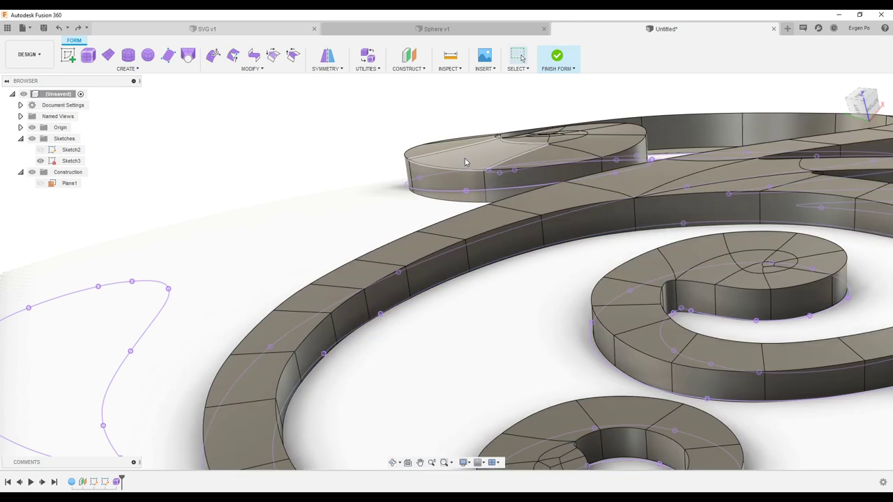
pyautogui.scroll(-5, 627, 201)
pyautogui.moveTo(628, 201)
pyautogui.keyDown('shift'); pyautogui.mouseDown(button='middle')
pyautogui.moveTo(488, 230)
pyautogui.moveTo(489, 279)
pyautogui.mouseUp(button='middle'); pyautogui.keyUp('shift')
pyautogui.scroll(5, 480, 241)
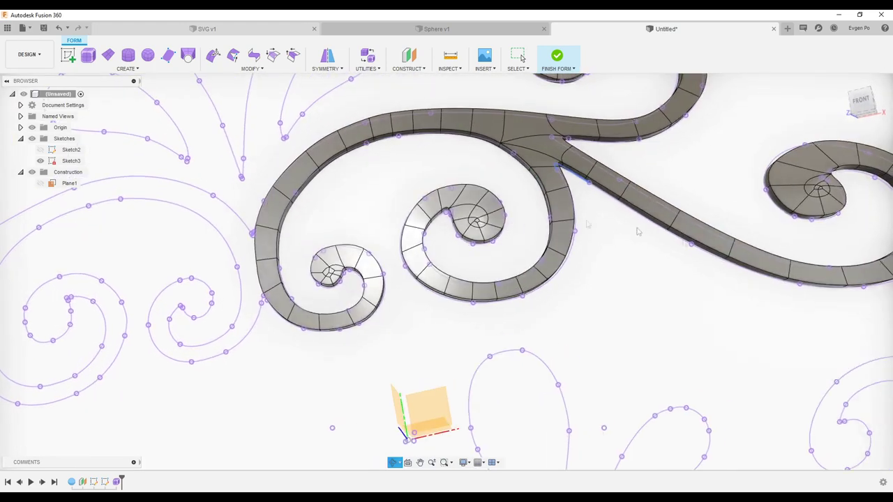
# - Replace the internal mirror with a Mirror - Duplicate of the scroll body across Plane1
pyautogui.scroll(-3, 489, 279)
pyautogui.moveTo(693, 155)
pyautogui.keyDown('shift'); pyautogui.mouseDown(button='middle')
pyautogui.moveTo(698, 163)
pyautogui.moveTo(274, 54)
pyautogui.mouseUp(button='middle'); pyautogui.keyUp('shift')
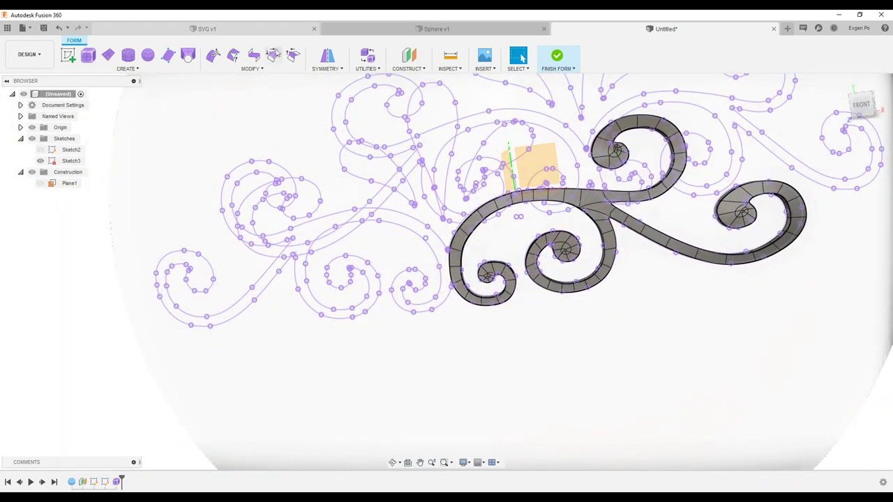
pyautogui.click(328, 57)
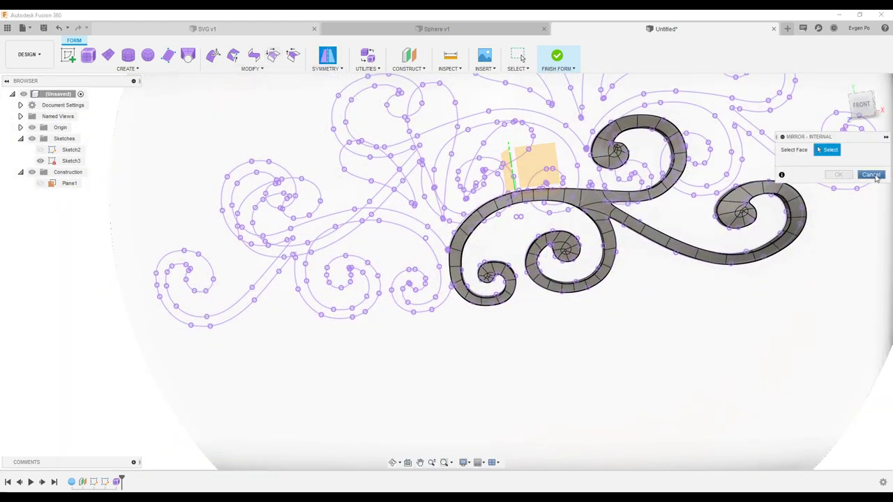
pyautogui.click(872, 175)
pyautogui.click(327, 68)
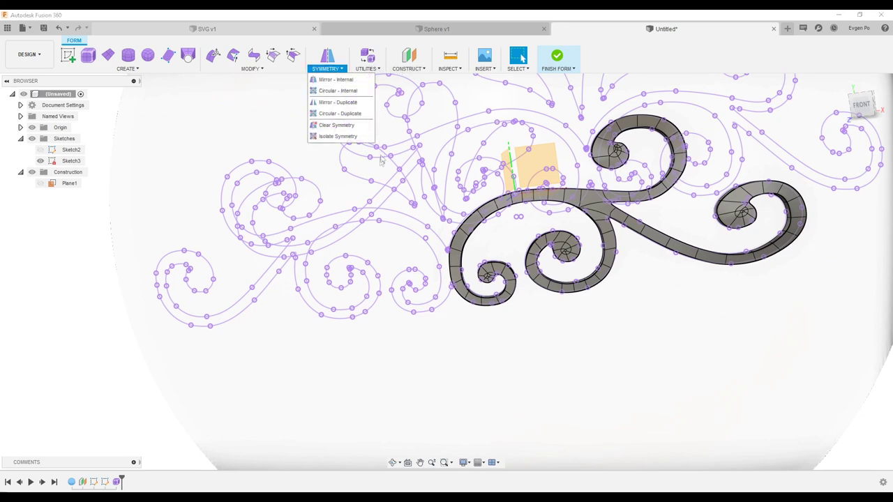
pyautogui.click(337, 102)
pyautogui.scroll(-3, 592, 182)
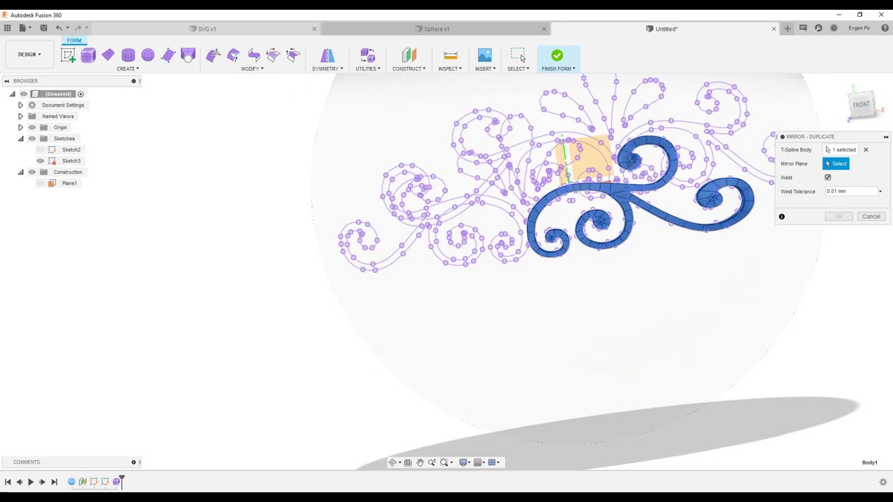
pyautogui.keyDown('shift'); pyautogui.moveTo(592, 181); pyautogui.dragTo(594, 128, button='middle'); pyautogui.keyUp('shift')
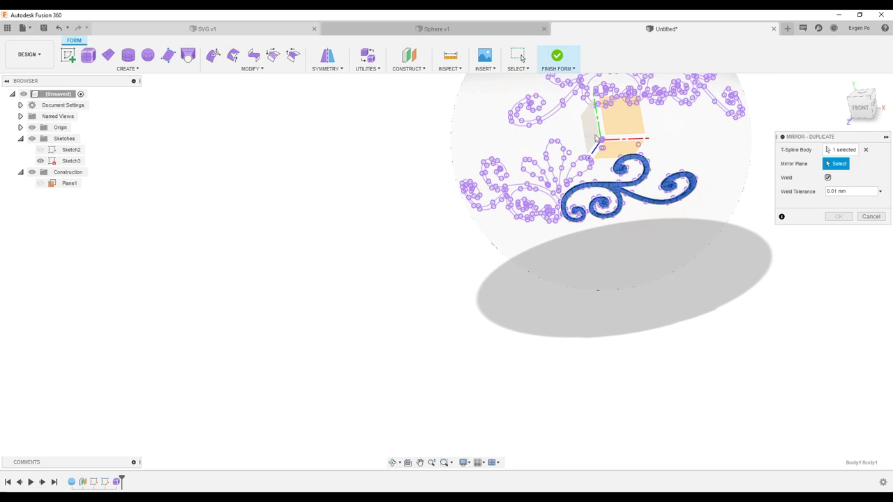
pyautogui.click(596, 138)
pyautogui.scroll(5, 563, 205)
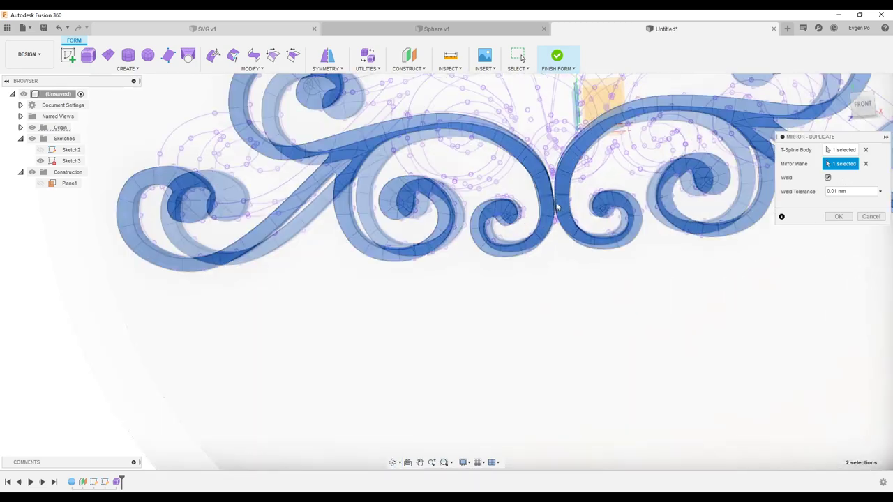
pyautogui.scroll(5, 563, 205)
pyautogui.click(841, 217)
# - Orbit toward the front of the ornament and hide the projected Sketch3 curves
pyautogui.scroll(-5, 617, 206)
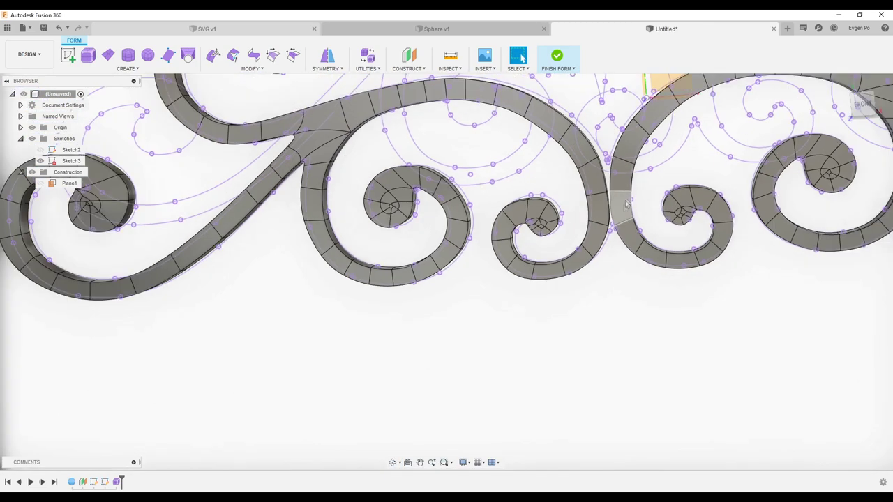
pyautogui.scroll(-5, 617, 206)
pyautogui.moveTo(617, 206)
pyautogui.keyDown('shift'); pyautogui.mouseDown(button='middle')
pyautogui.moveTo(611, 235)
pyautogui.moveTo(485, 195)
pyautogui.mouseUp(button='middle'); pyautogui.keyUp('shift')
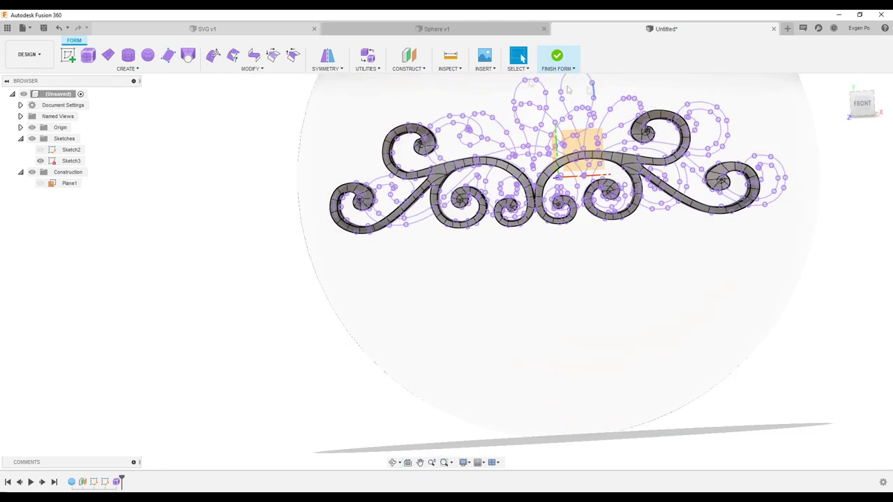
pyautogui.click(40, 161)
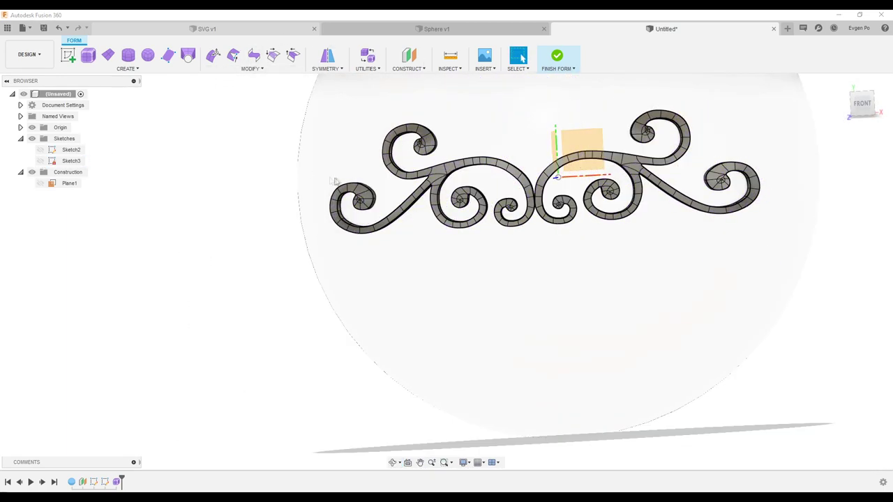
pyautogui.scroll(5, 581, 143)
pyautogui.scroll(3, 581, 142)
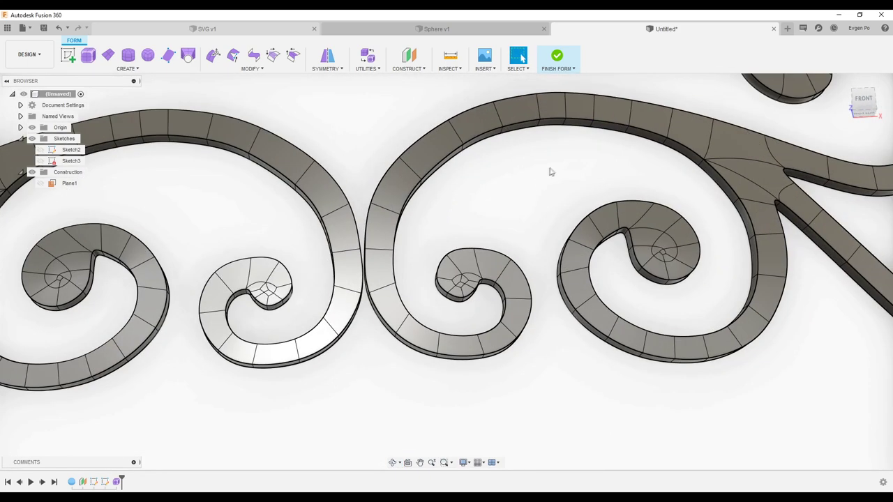
# - Insert an edge loop along the ornament's sides at insert location 0.30
pyautogui.click(252, 68)
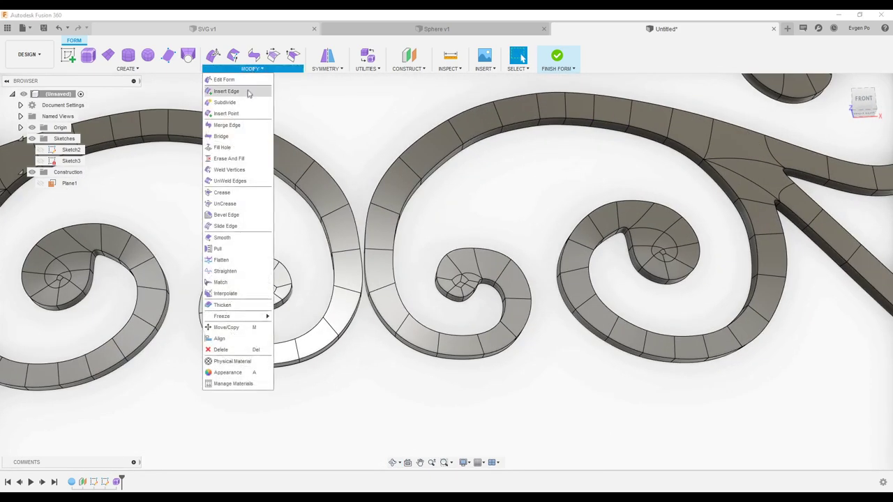
pyautogui.click(251, 91)
pyautogui.doubleClick(478, 103)
pyautogui.scroll(-3, 391, 126)
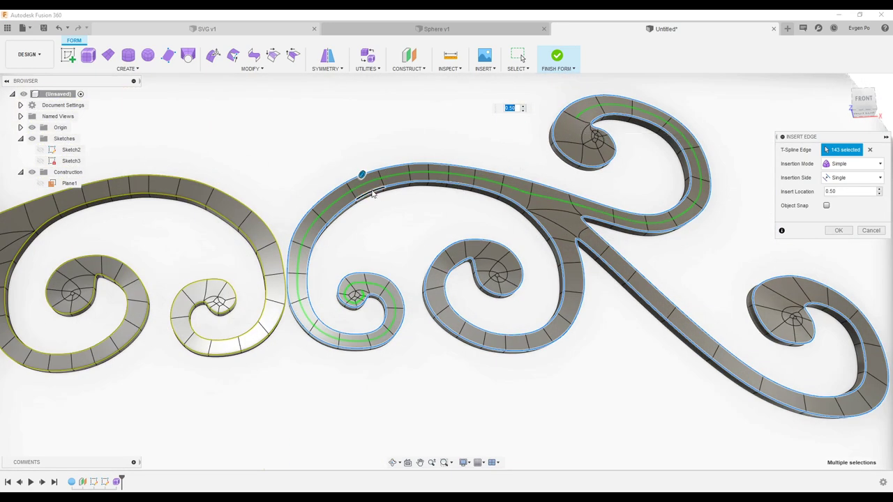
pyautogui.scroll(2, 373, 194)
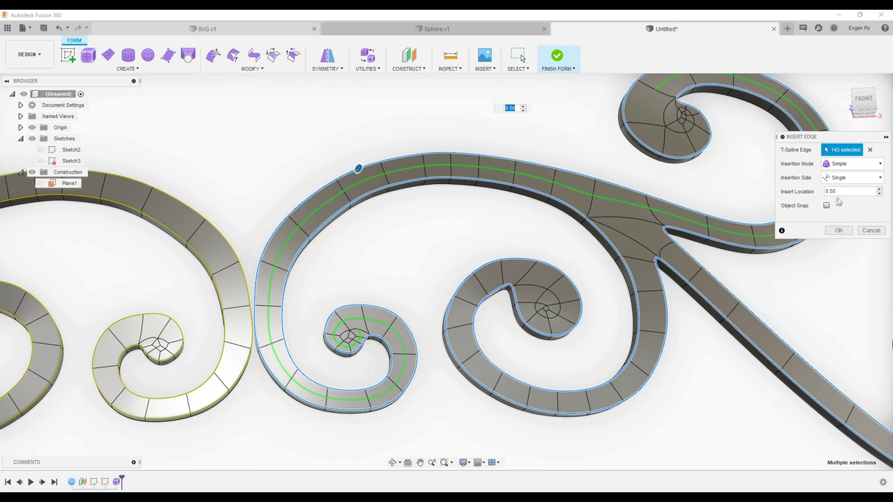
pyautogui.click(850, 191)
pyautogui.write('0.3')
pyautogui.press('Return')
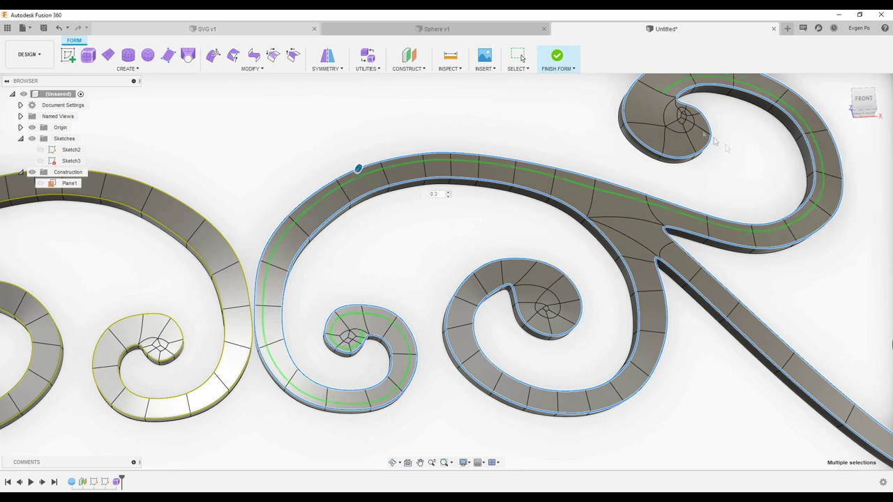
# - Insert a second edge loop along the ornament at 0.30, then clear the selection
pyautogui.click(239, 68)
pyautogui.click(225, 85)
pyautogui.doubleClick(328, 223)
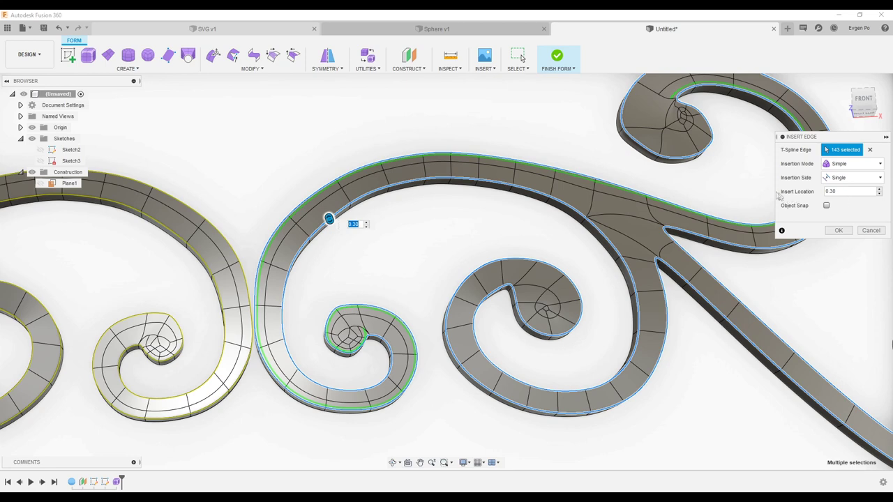
pyautogui.click(841, 231)
pyautogui.press('Escape')
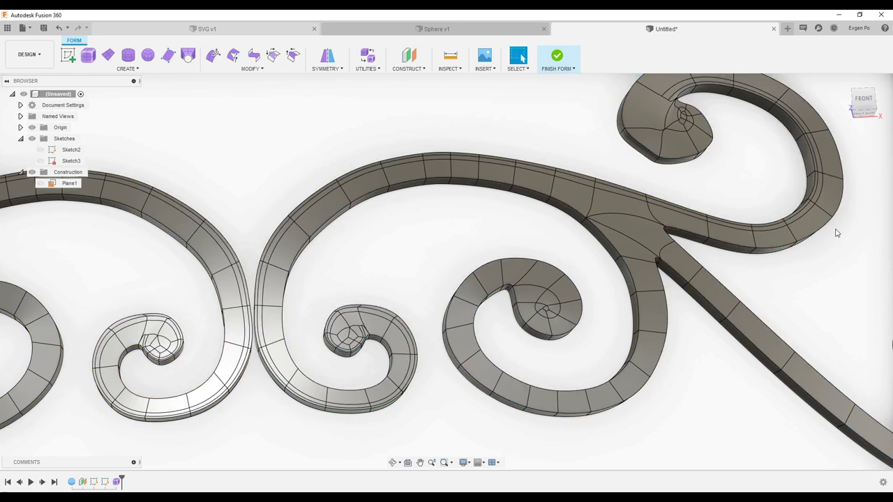
pyautogui.scroll(-5, 503, 271)
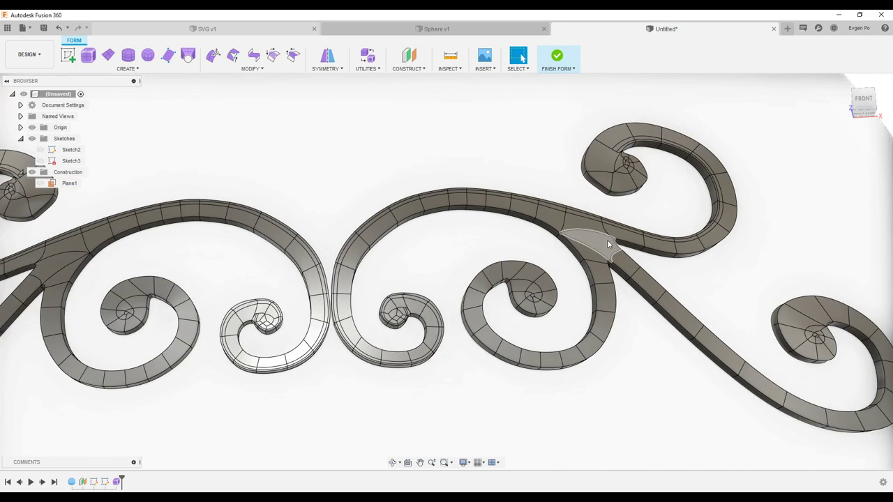
pyautogui.keyDown('shift'); pyautogui.moveTo(593, 237); pyautogui.dragTo(604, 225, button='middle'); pyautogui.keyUp('shift')
pyautogui.keyDown('shift'); pyautogui.moveTo(521, 221); pyautogui.dragTo(474, 233, button='middle'); pyautogui.keyUp('shift')
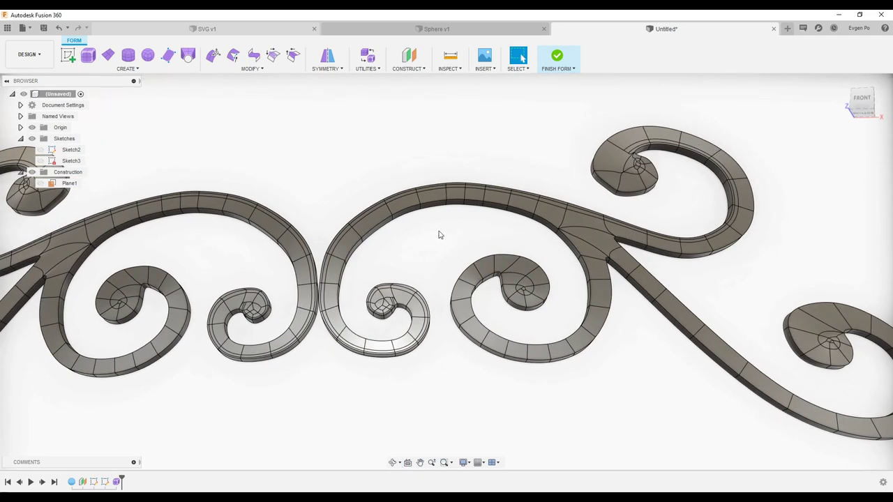
pyautogui.doubleClick(375, 231)
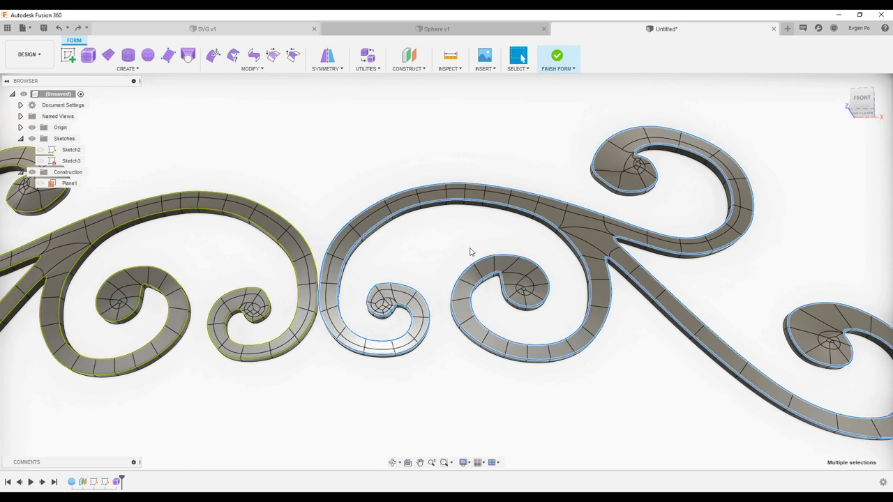
pyautogui.press('Escape')
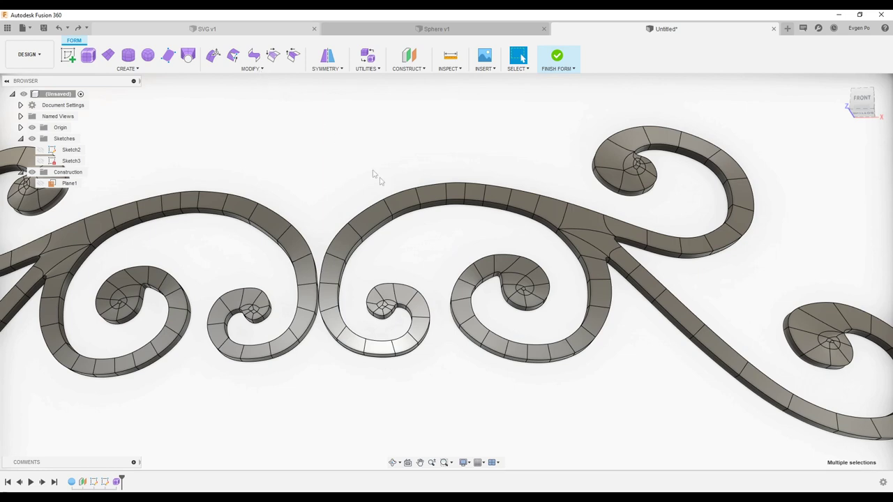
pyautogui.doubleClick(377, 232)
pyautogui.click(252, 68)
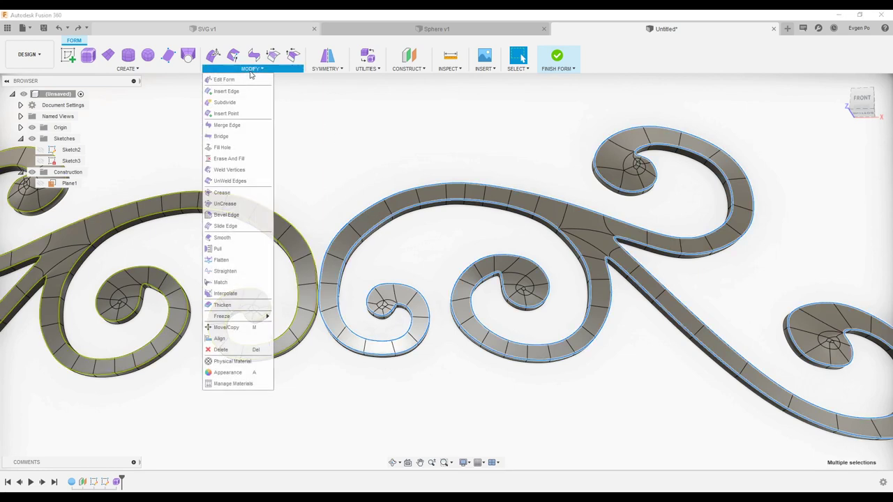
pyautogui.click(246, 95)
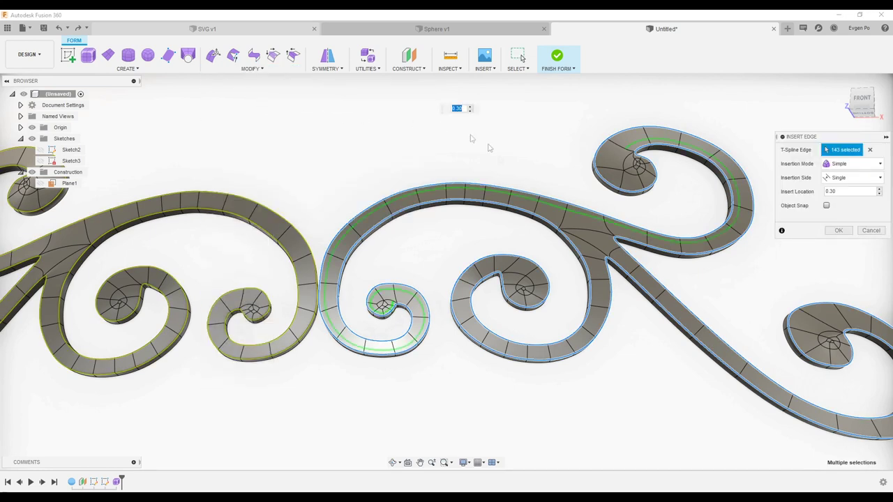
pyautogui.click(871, 230)
pyautogui.keyDown('shift'); pyautogui.moveTo(415, 168); pyautogui.dragTo(520, 161, button='middle'); pyautogui.keyUp('shift')
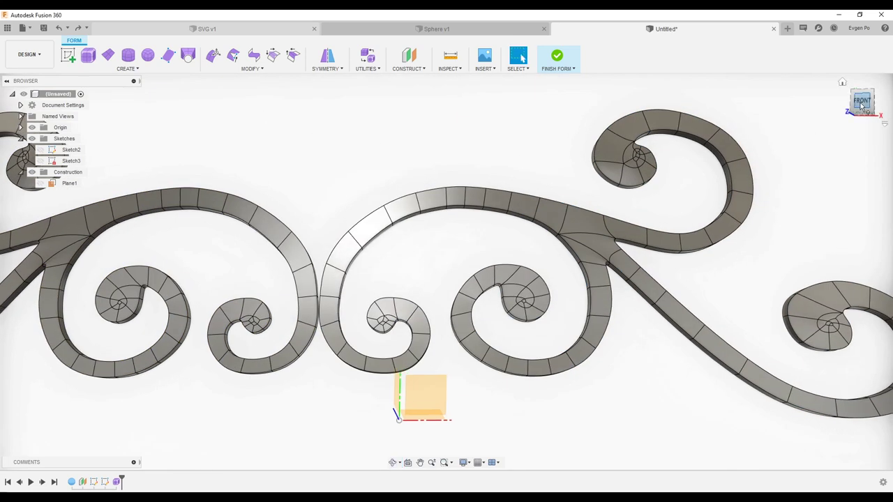
pyautogui.click(862, 102)
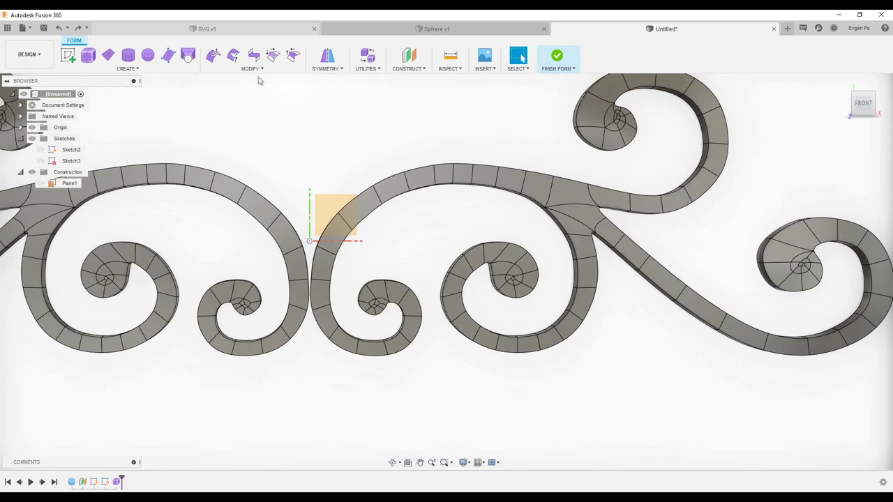
# - Begin Insert Point on the inner spiral, placing the first point on its upper edge
pyautogui.click(253, 69)
pyautogui.click(238, 115)
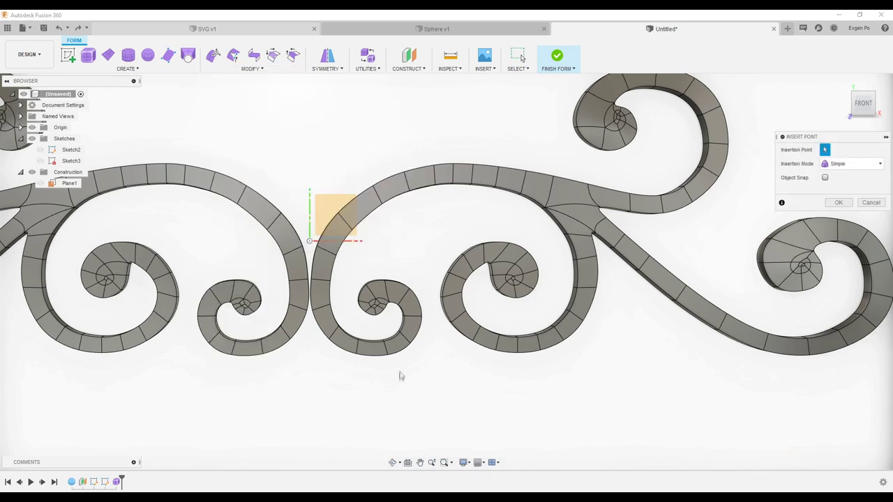
pyautogui.scroll(3, 393, 295)
pyautogui.scroll(-1, 324, 289)
pyautogui.scroll(-3, 324, 289)
pyautogui.scroll(3, 460, 262)
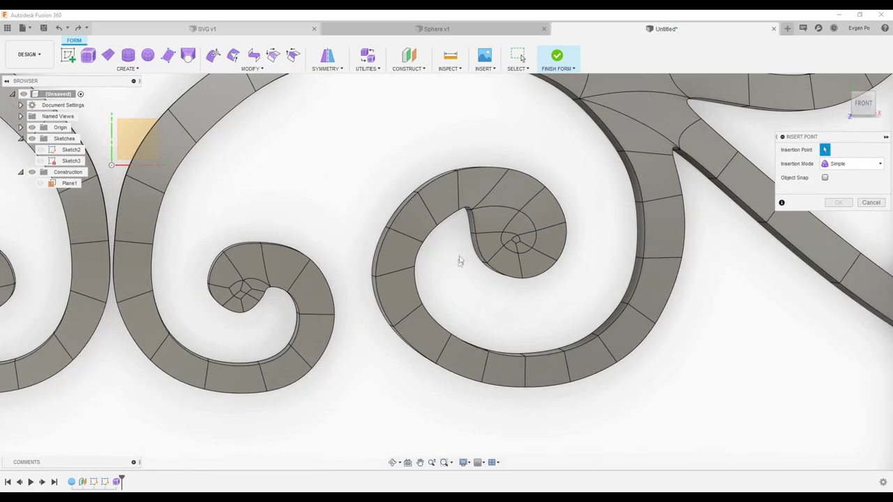
pyautogui.scroll(3, 477, 267)
pyautogui.scroll(2, 486, 253)
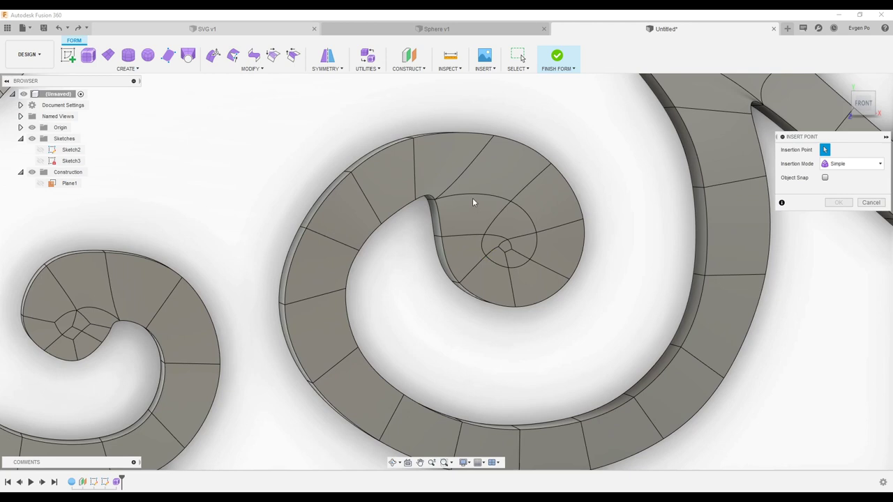
pyautogui.click(450, 197)
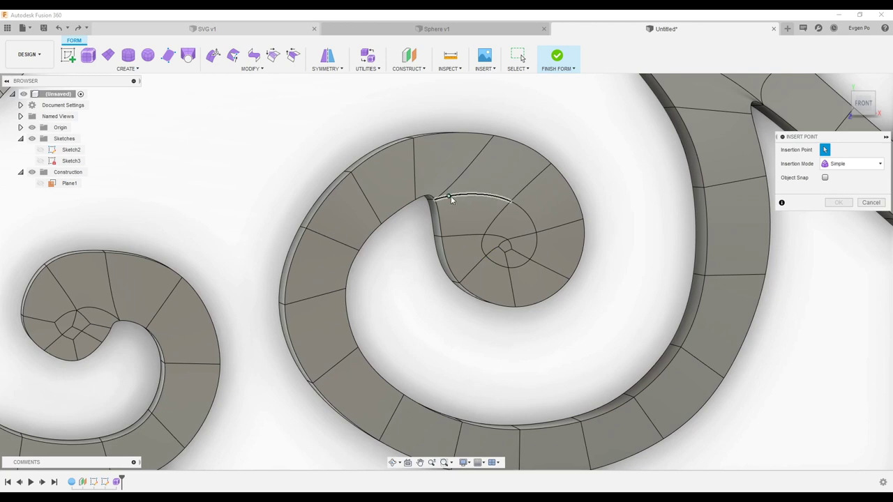
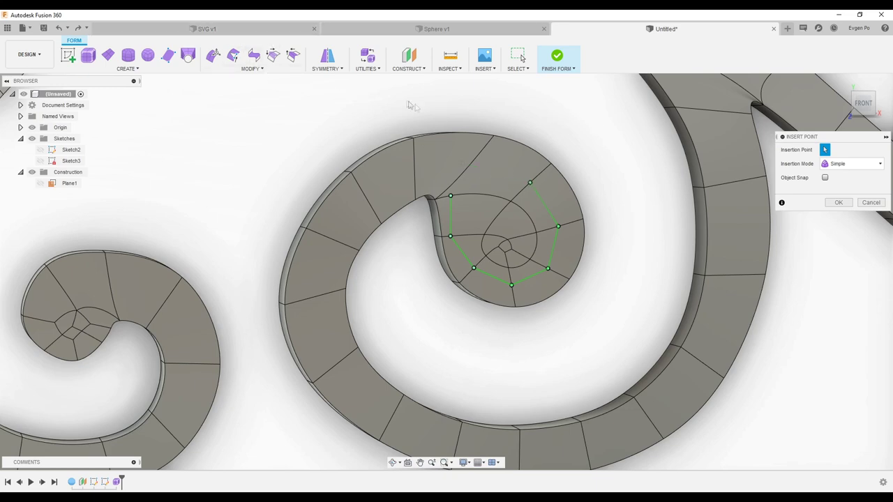
# - Insert points along the main spiral's outer loop and down its edge
pyautogui.click(469, 164)
pyautogui.click(414, 168)
pyautogui.click(366, 198)
pyautogui.click(333, 240)
pyautogui.click(315, 297)
pyautogui.scroll(-2, 343, 172)
pyautogui.click(336, 309)
pyautogui.click(378, 349)
pyautogui.click(428, 371)
pyautogui.scroll(-2, 553, 266)
# - Continue the point line up the arc and leftward, then commit the inserted points
pyautogui.click(534, 258)
pyautogui.click(531, 231)
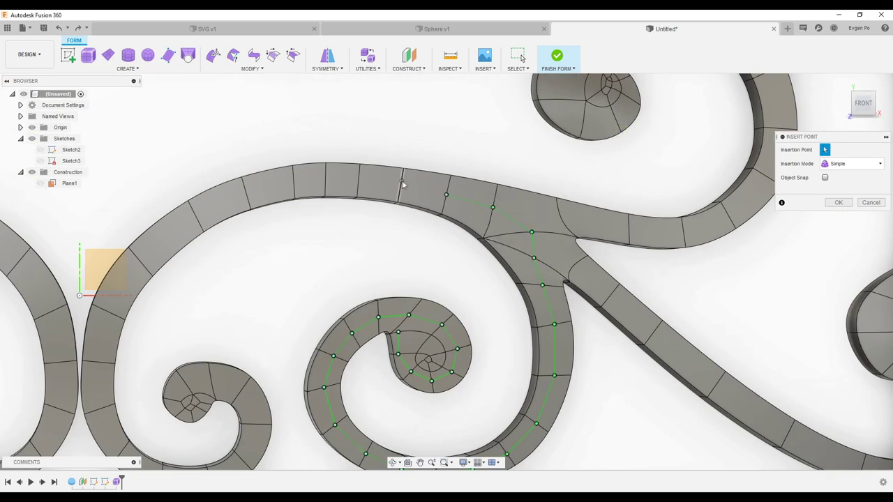
pyautogui.scroll(-2, 356, 203)
pyautogui.click(304, 197)
pyautogui.click(266, 214)
pyautogui.click(224, 249)
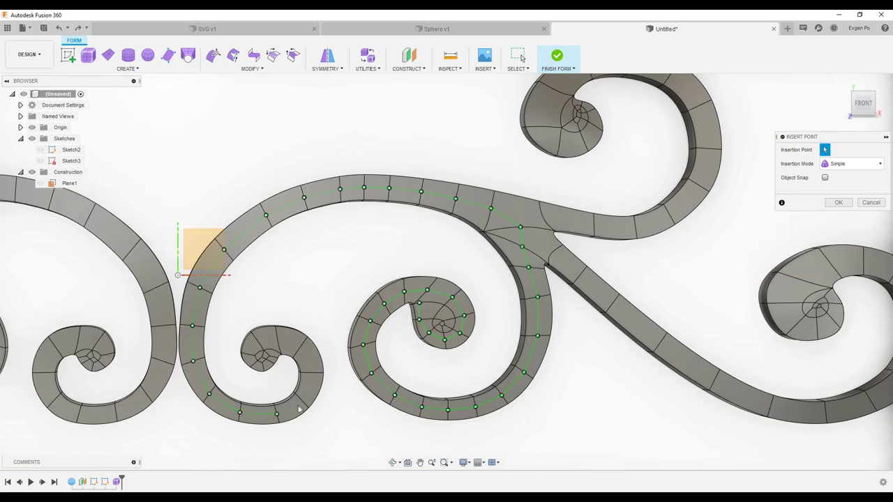
pyautogui.scroll(2, 272, 342)
pyautogui.scroll(2, 233, 390)
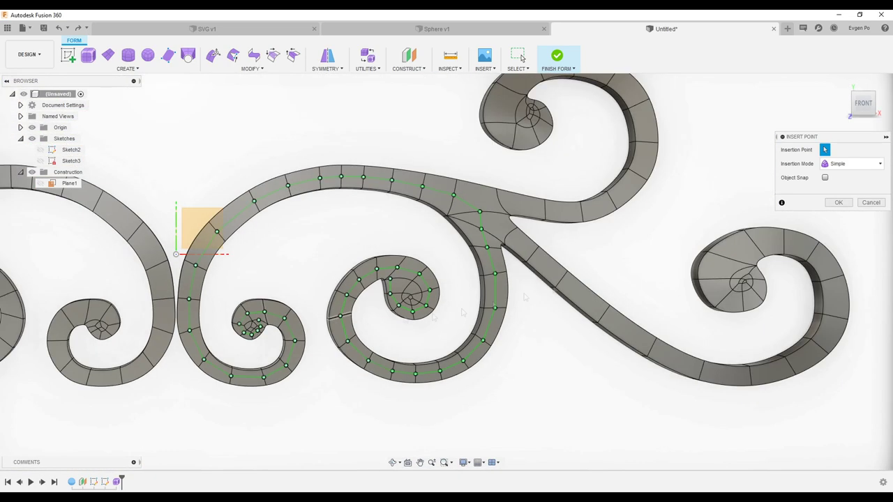
pyautogui.click(839, 202)
# - Insert a line of points across the small left spiral and commit them
pyautogui.click(252, 68)
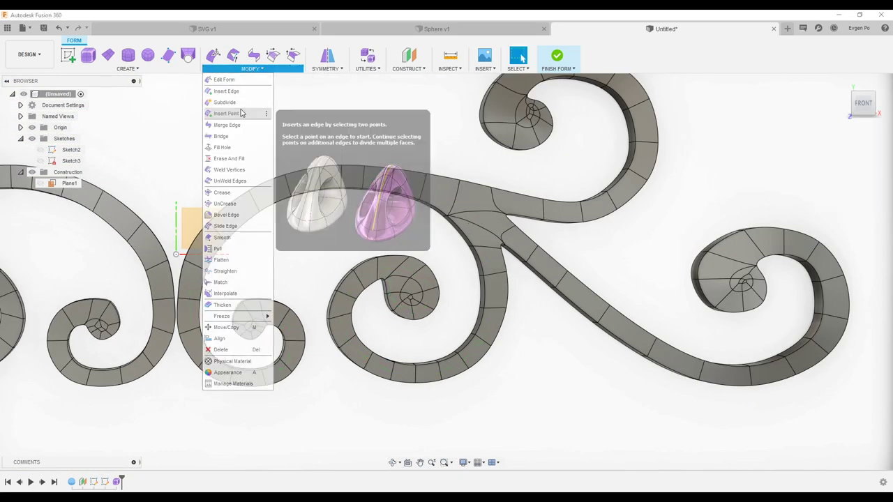
pyautogui.click(241, 113)
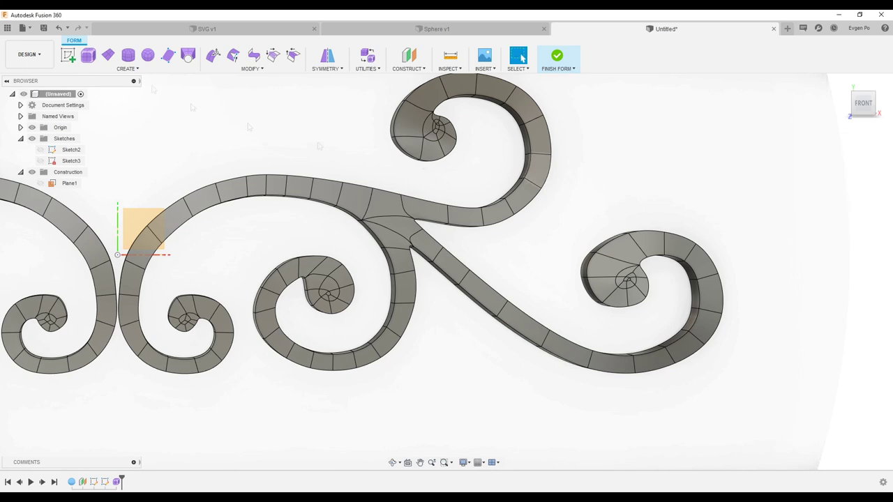
pyautogui.click(251, 69)
pyautogui.click(241, 113)
pyautogui.scroll(3, 210, 328)
pyautogui.scroll(2, 132, 312)
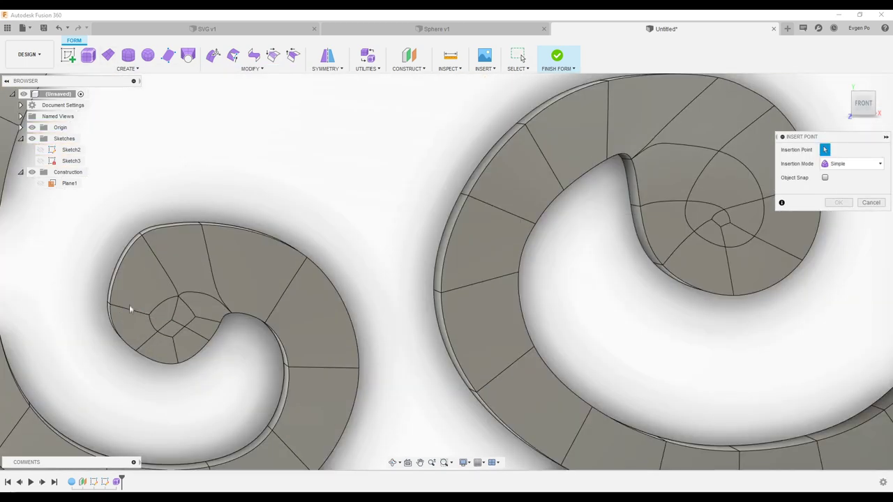
pyautogui.click(162, 265)
pyautogui.click(207, 271)
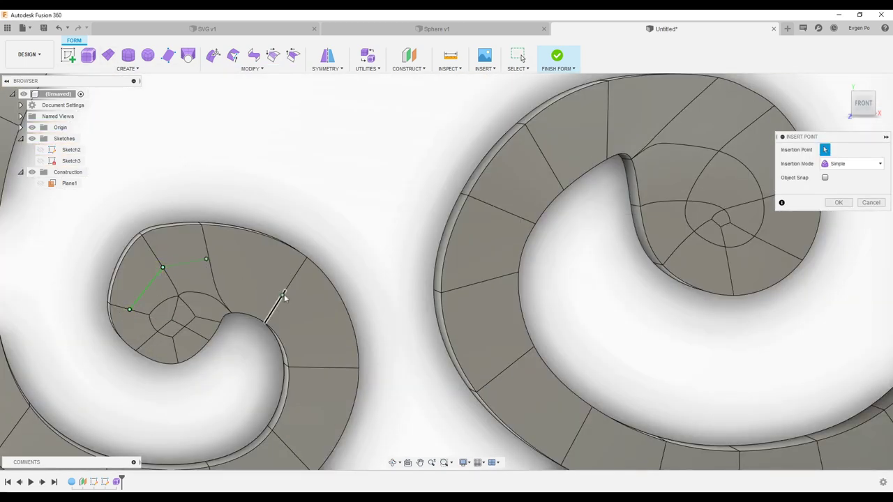
pyautogui.click(285, 288)
pyautogui.click(331, 362)
pyautogui.scroll(-3, 331, 362)
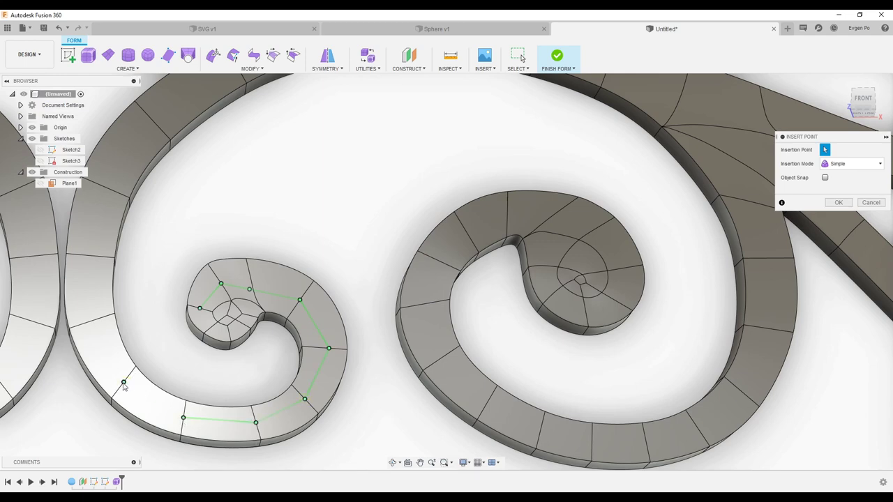
pyautogui.click(839, 203)
# - Reopen Insert Point for another round of point insertion
pyautogui.scroll(-3, 447, 279)
pyautogui.click(252, 68)
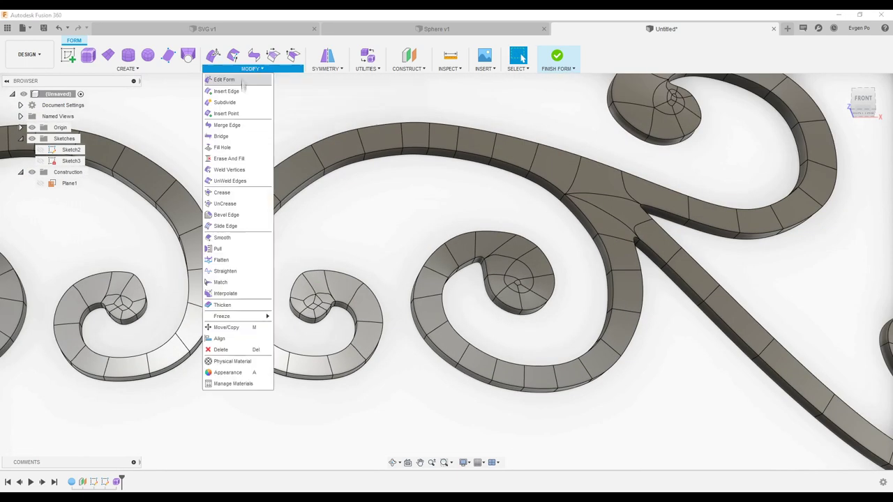
pyautogui.click(232, 114)
pyautogui.scroll(2, 459, 379)
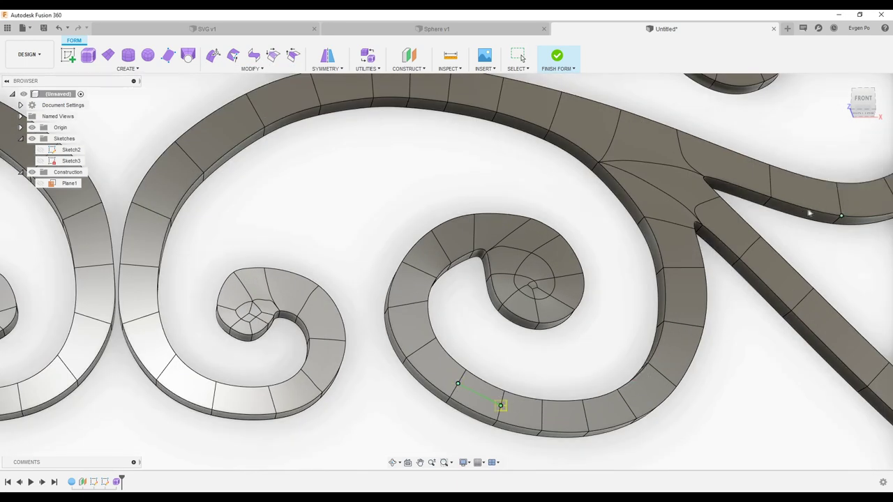
# - Bevel the 143 outline edges at location 0.50 with 2 segments
pyautogui.click(255, 69)
pyautogui.click(249, 92)
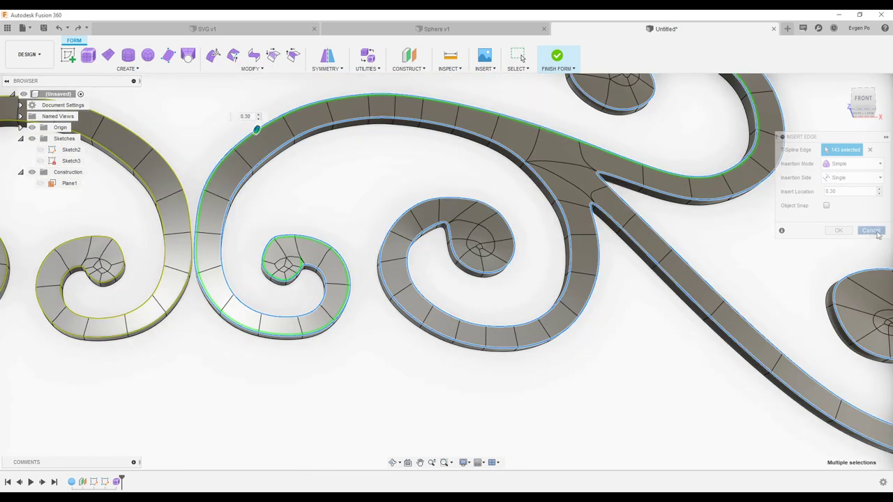
pyautogui.click(871, 231)
pyautogui.click(251, 68)
pyautogui.click(234, 206)
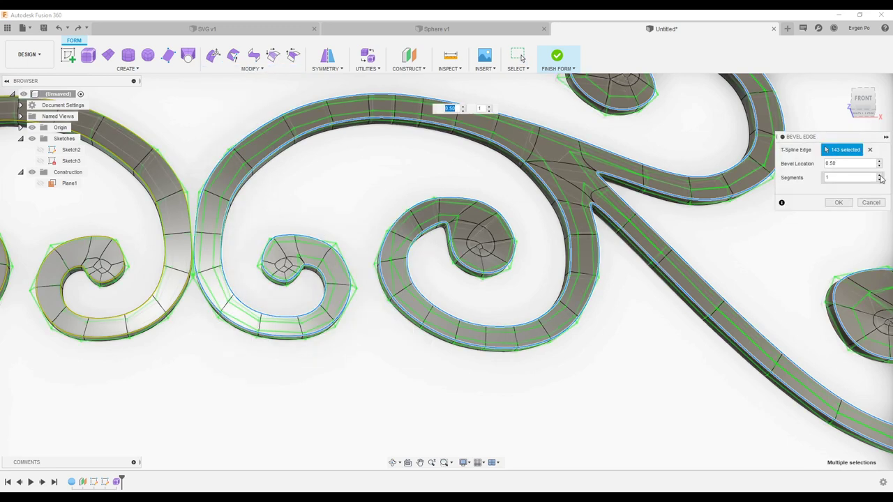
pyautogui.click(879, 176)
pyautogui.click(846, 204)
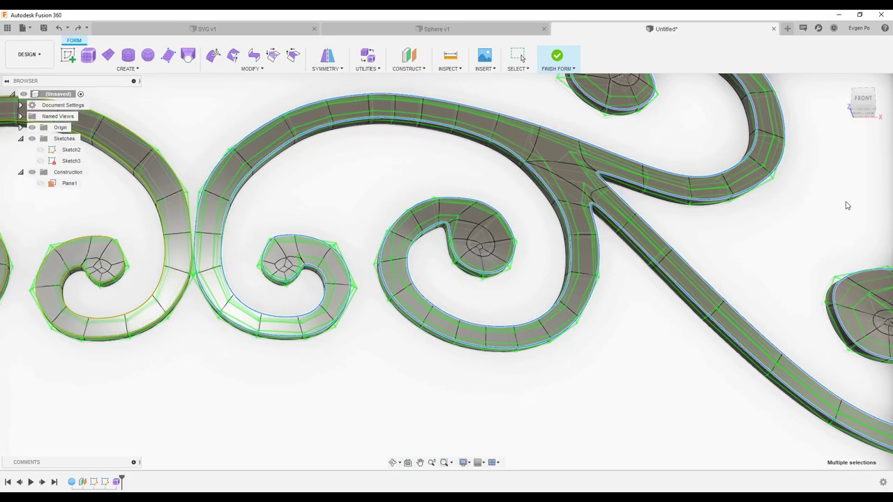
# - Orbit and zoom to inspect the bevel, then return to a flat front view
pyautogui.moveTo(847, 205)
pyautogui.keyDown('shift'); pyautogui.mouseDown(button='middle')
pyautogui.moveTo(434, 201)
pyautogui.moveTo(448, 241)
pyautogui.mouseUp(button='middle'); pyautogui.keyUp('shift')
pyautogui.scroll(-3, 449, 242)
pyautogui.scroll(5, 448, 241)
pyautogui.scroll(2, 449, 241)
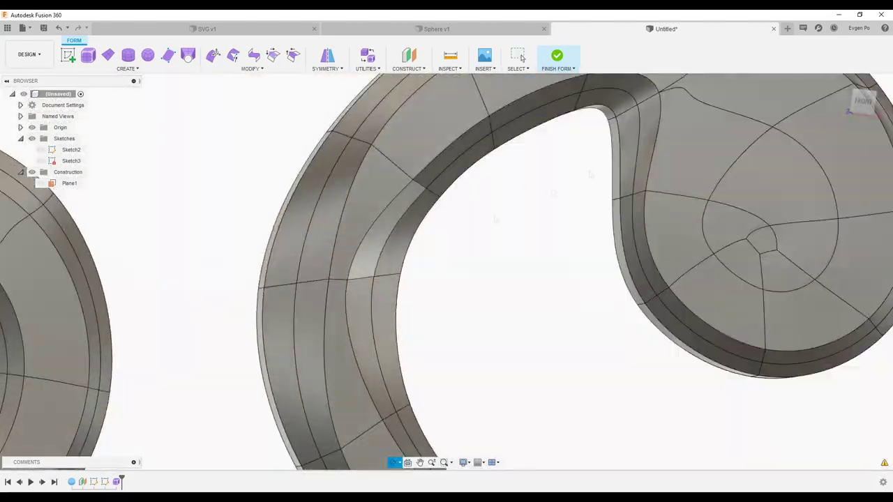
pyautogui.scroll(-5, 448, 241)
pyautogui.keyDown('shift'); pyautogui.moveTo(496, 191); pyautogui.dragTo(625, 196, button='middle'); pyautogui.keyUp('shift')
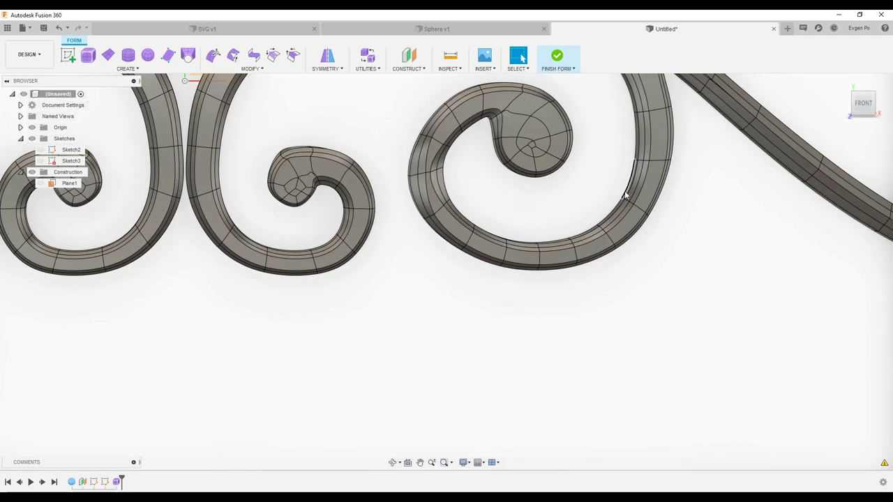
# - Nudge one spiral rim vertex about half a millimetre with Edit Form
pyautogui.click(213, 55)
pyautogui.scroll(10, 486, 203)
pyautogui.click(485, 203)
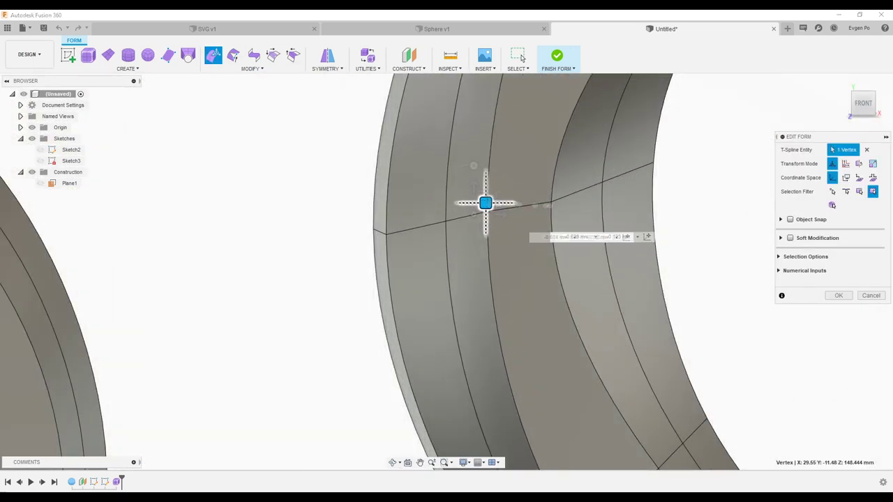
pyautogui.moveTo(486, 203); pyautogui.dragTo(479, 203)
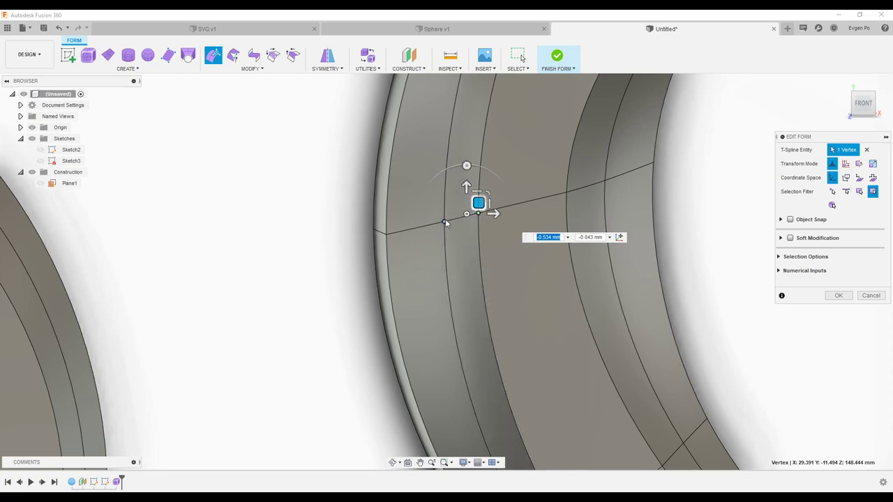
pyautogui.scroll(-5, 424, 214)
pyautogui.scroll(5, 449, 189)
pyautogui.moveTo(448, 189); pyautogui.dragTo(468, 181)
pyautogui.scroll(-5, 468, 181)
pyautogui.scroll(5, 467, 181)
# - Orbit around the scrollwork in 3D, then undo the form edits
pyautogui.keyDown('shift'); pyautogui.moveTo(481, 176); pyautogui.dragTo(405, 190, button='middle'); pyautogui.keyUp('shift')
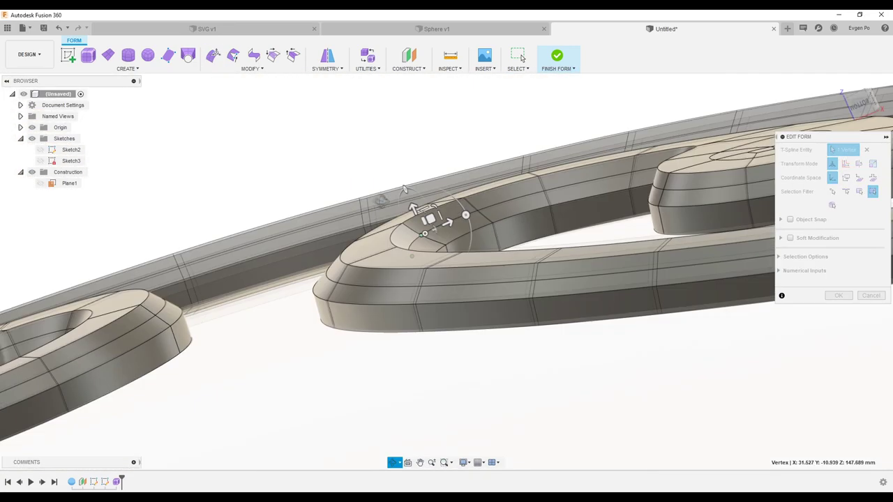
pyautogui.keyDown('shift'); pyautogui.moveTo(648, 199); pyautogui.dragTo(648, 172, button='middle'); pyautogui.keyUp('shift')
pyautogui.scroll(5, 648, 171)
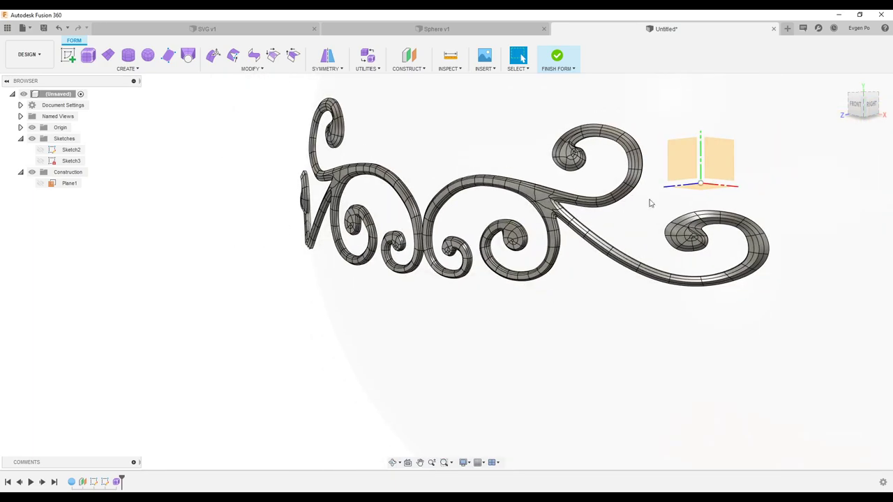
pyautogui.moveTo(590, 163)
pyautogui.keyDown('shift'); pyautogui.mouseDown(button='middle')
pyautogui.moveTo(572, 179)
pyautogui.moveTo(564, 156)
pyautogui.moveTo(568, 170)
pyautogui.moveTo(718, 176)
pyautogui.mouseUp(button='middle'); pyautogui.keyUp('shift')
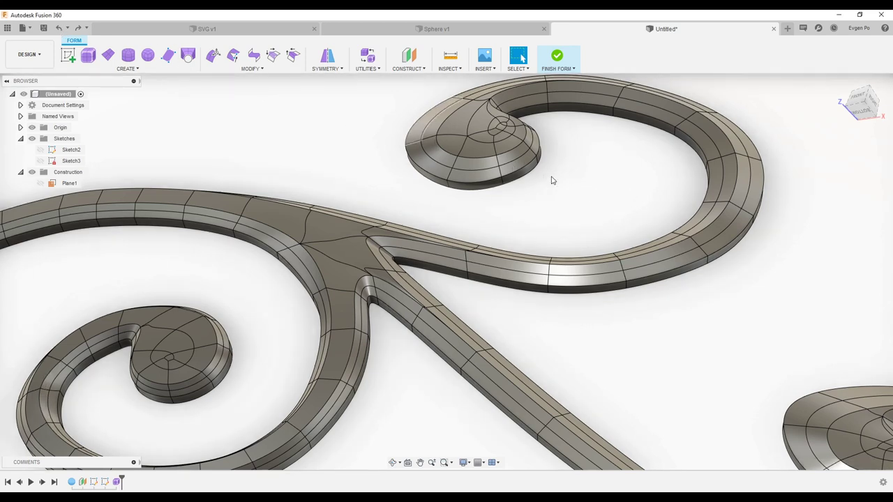
pyautogui.scroll(-3, 673, 206)
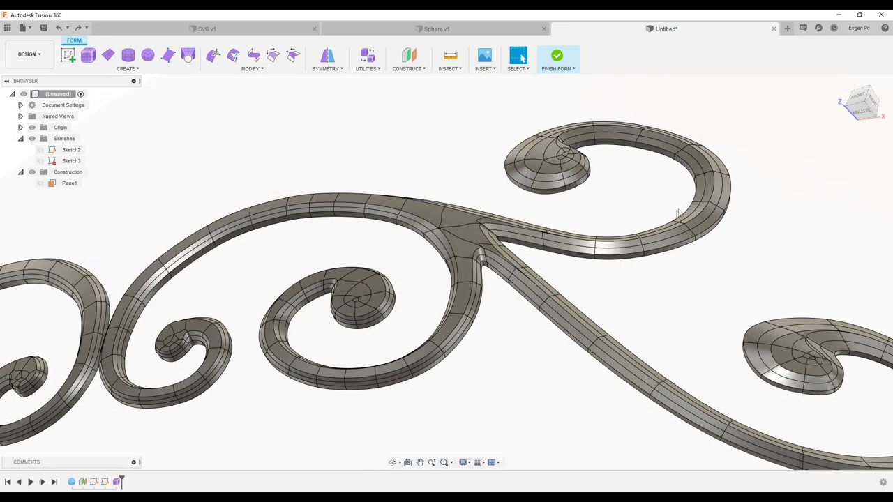
pyautogui.click(58, 28)
pyautogui.click(251, 68)
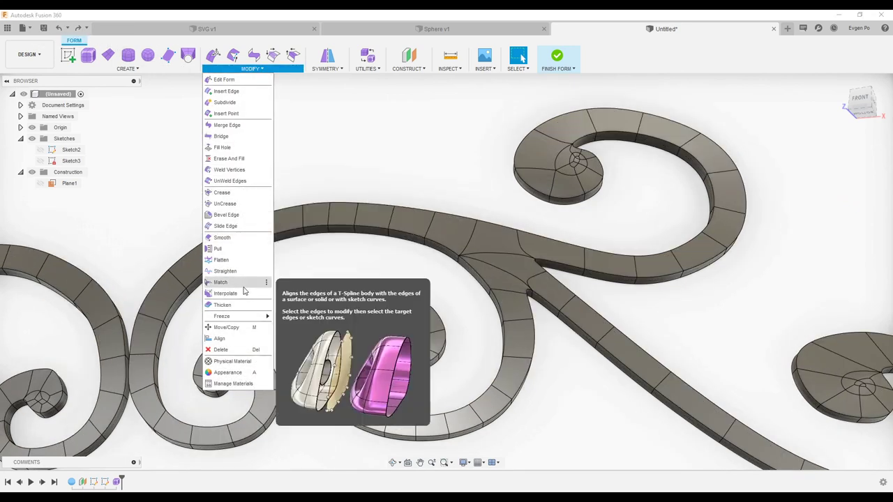
# - Bevel the full top outline edge loop at location 0.2 with 2 segments
pyautogui.click(232, 215)
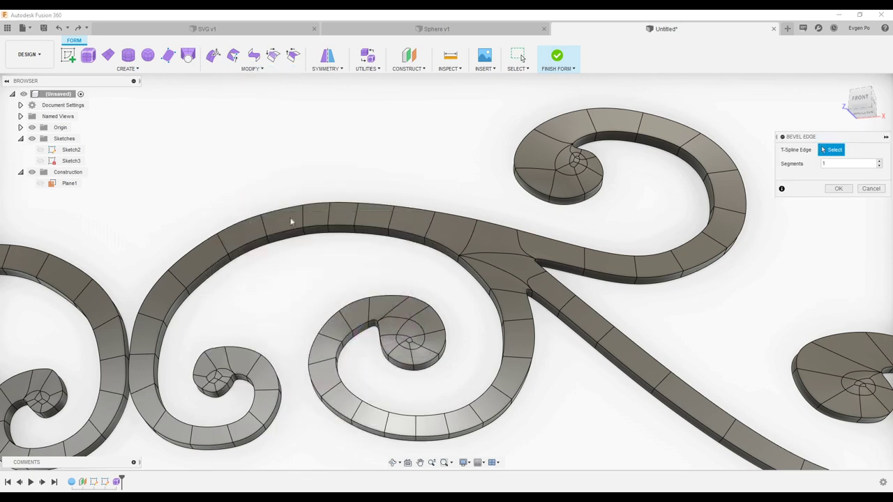
pyautogui.click(291, 211)
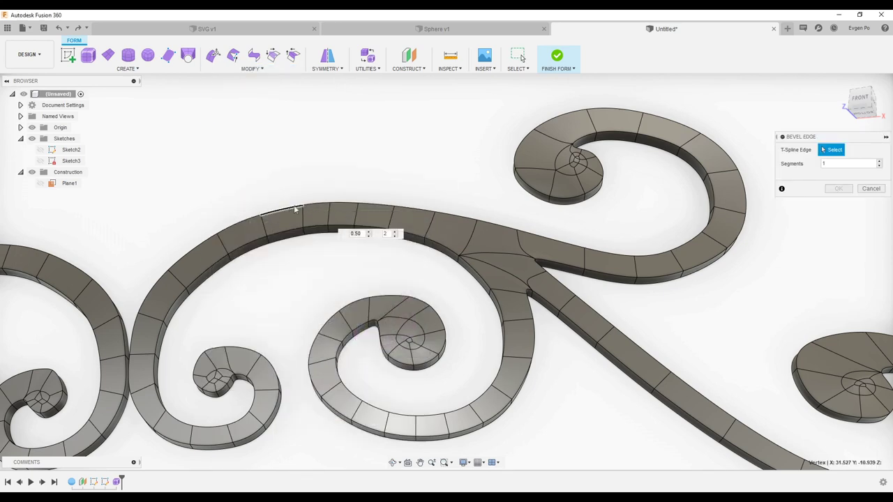
pyautogui.doubleClick(291, 210)
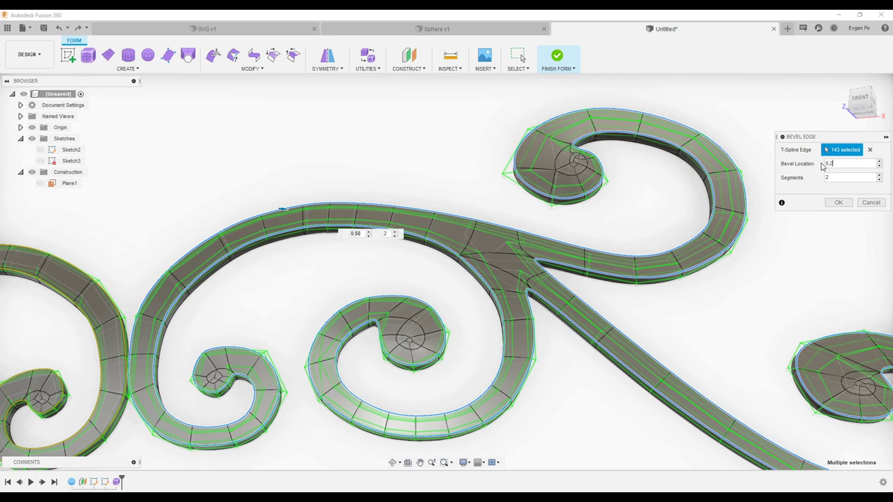
pyautogui.click(840, 203)
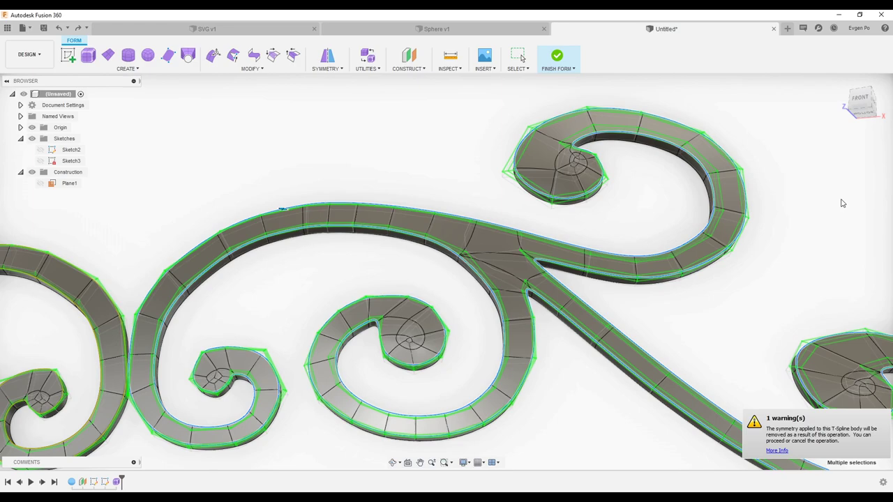
pyautogui.press('Escape')
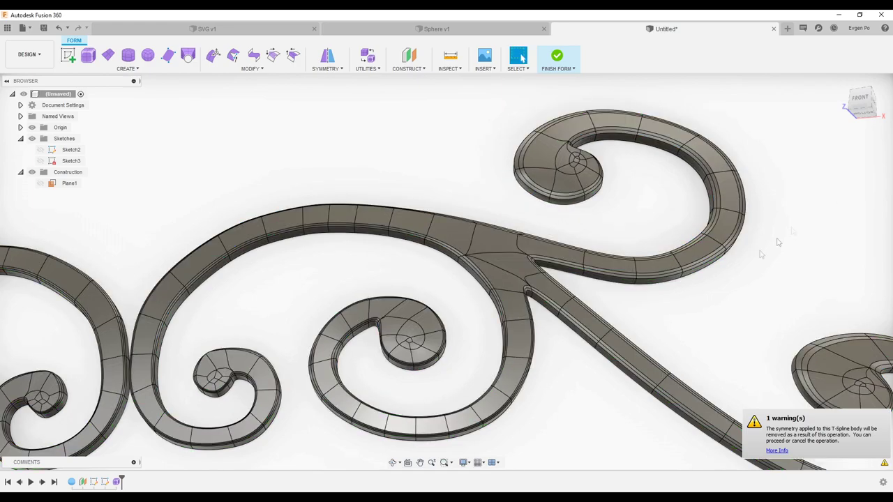
# - Orbit the ornament and try UnCrease, backing out without applying it
pyautogui.moveTo(553, 248)
pyautogui.keyDown('shift'); pyautogui.mouseDown(button='middle')
pyautogui.moveTo(507, 302)
pyautogui.moveTo(510, 279)
pyautogui.mouseUp(button='middle'); pyautogui.keyUp('shift')
pyautogui.scroll(5, 563, 281)
pyautogui.scroll(5, 568, 293)
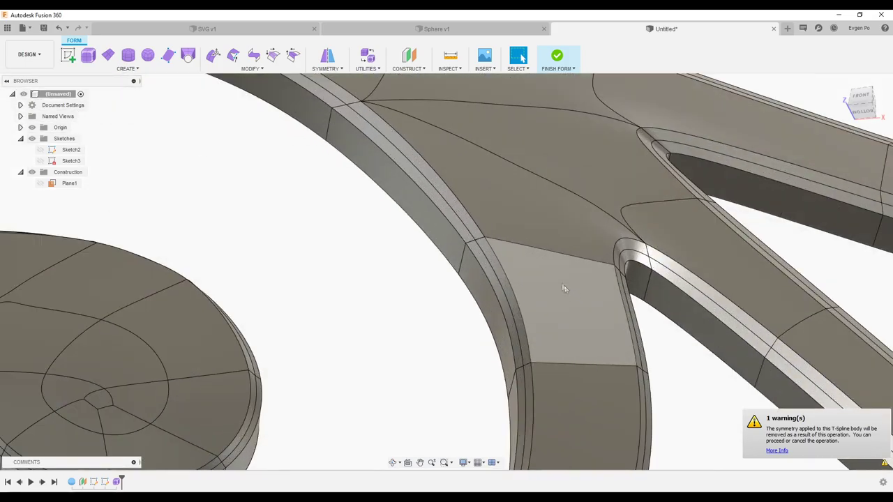
pyautogui.moveTo(574, 273)
pyautogui.keyDown('shift'); pyautogui.mouseDown(button='middle')
pyautogui.moveTo(535, 255)
pyautogui.moveTo(601, 272)
pyautogui.mouseUp(button='middle'); pyautogui.keyUp('shift')
pyautogui.scroll(-5, 602, 272)
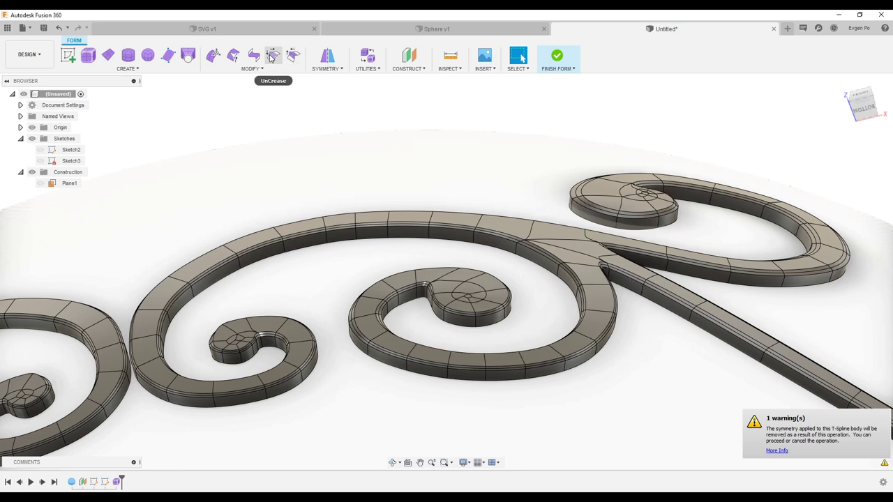
pyautogui.click(271, 58)
pyautogui.click(871, 174)
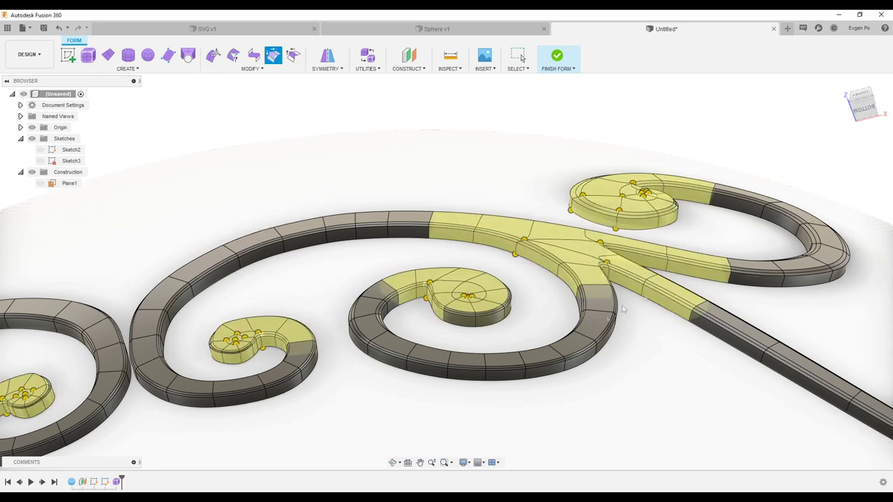
pyautogui.scroll(5, 224, 282)
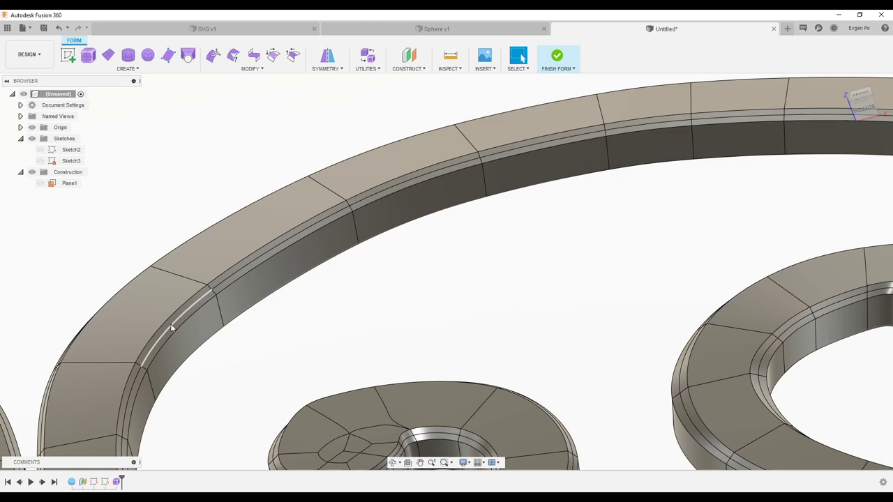
# - Select the arc's crease edge loop and start UnCrease, then cancel it
pyautogui.doubleClick(204, 293)
pyautogui.scroll(-2, 193, 277)
pyautogui.scroll(-4, 193, 276)
pyautogui.scroll(3, 178, 272)
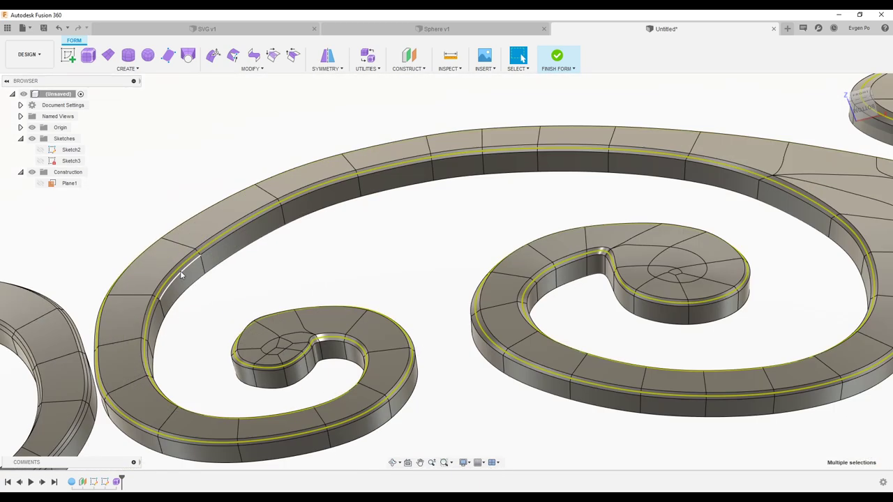
pyautogui.scroll(4, 176, 272)
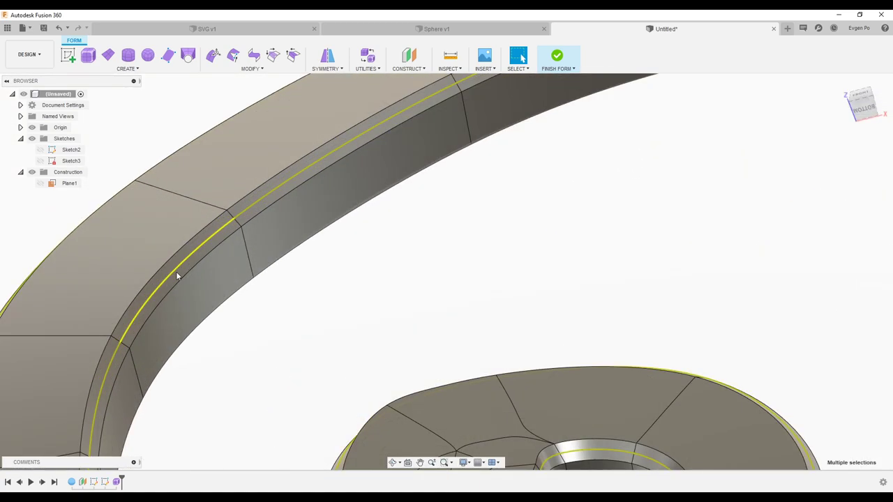
pyautogui.click(274, 55)
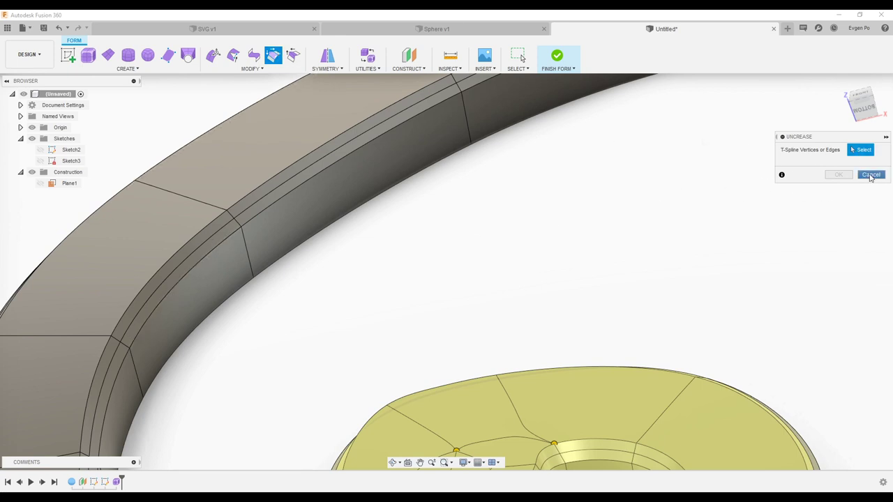
pyautogui.click(871, 175)
pyautogui.scroll(-2, 211, 249)
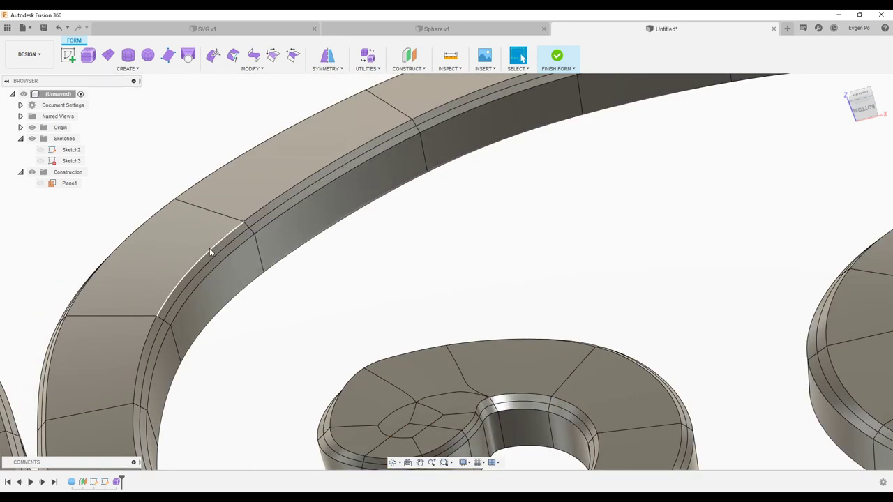
# - Select all rim edge loops with Ctrl+A and UnCrease them
pyautogui.hotkey('ctrl', 'a')
pyautogui.scroll(-2, 211, 250)
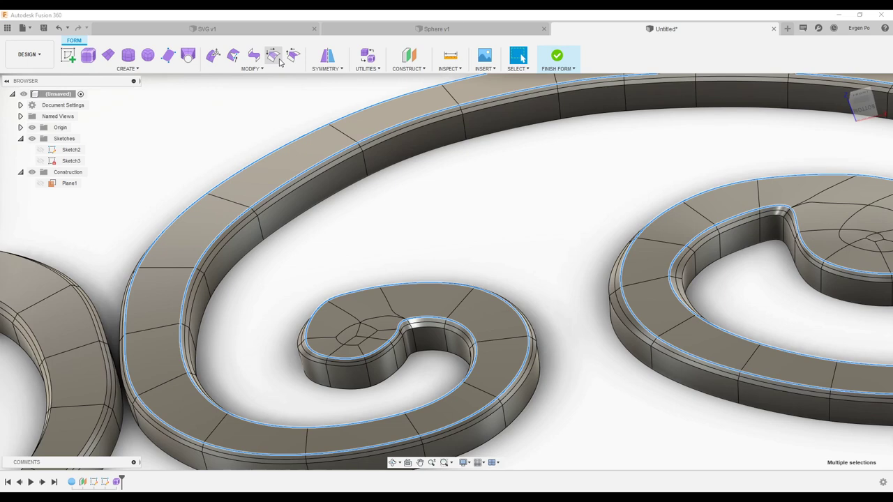
pyautogui.click(280, 61)
pyautogui.click(839, 175)
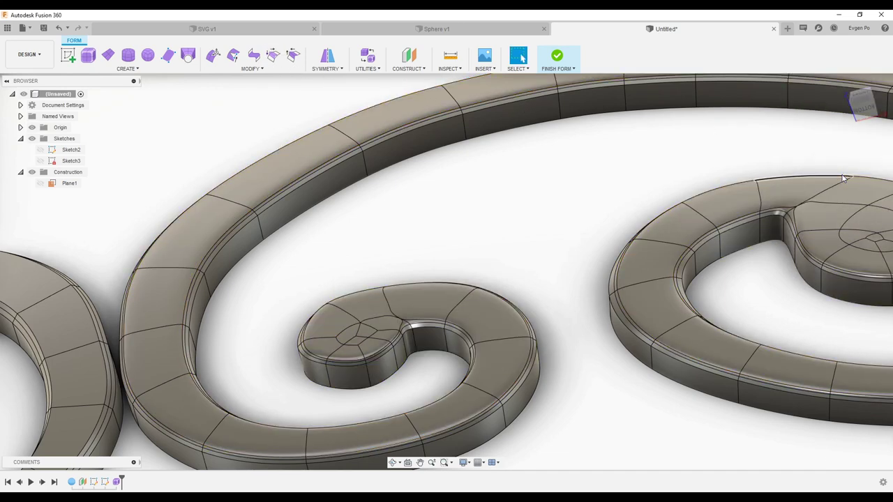
# - UnCrease the spiral's rim edge loops from a lower viewing angle
pyautogui.keyDown('shift'); pyautogui.moveTo(434, 287); pyautogui.dragTo(293, 187, button='middle'); pyautogui.keyUp('shift')
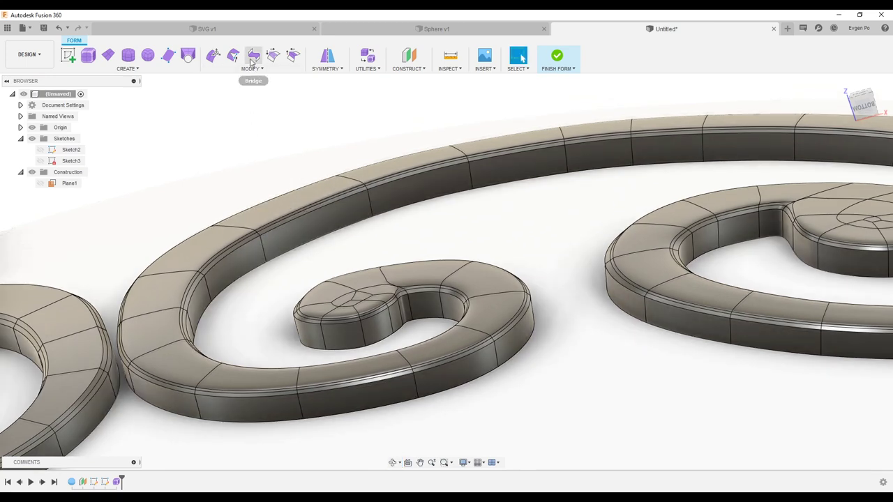
pyautogui.scroll(2, 250, 246)
pyautogui.scroll(2, 250, 246)
pyautogui.doubleClick(242, 242)
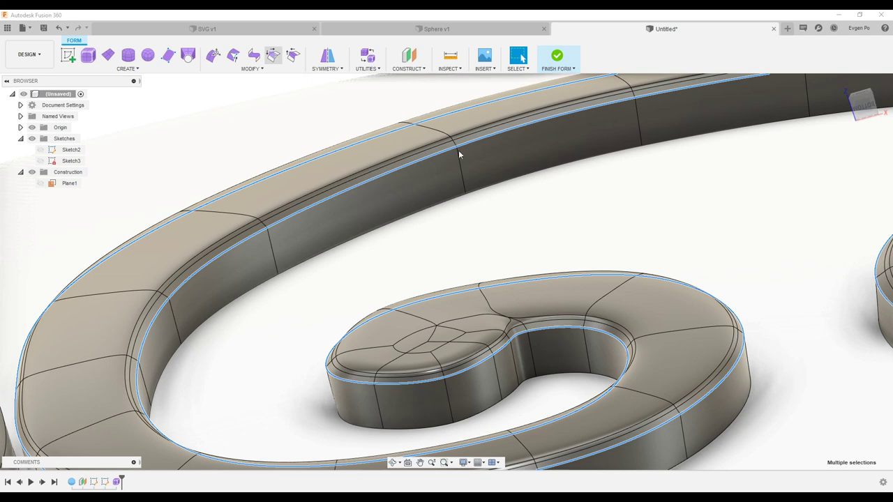
pyautogui.click(837, 175)
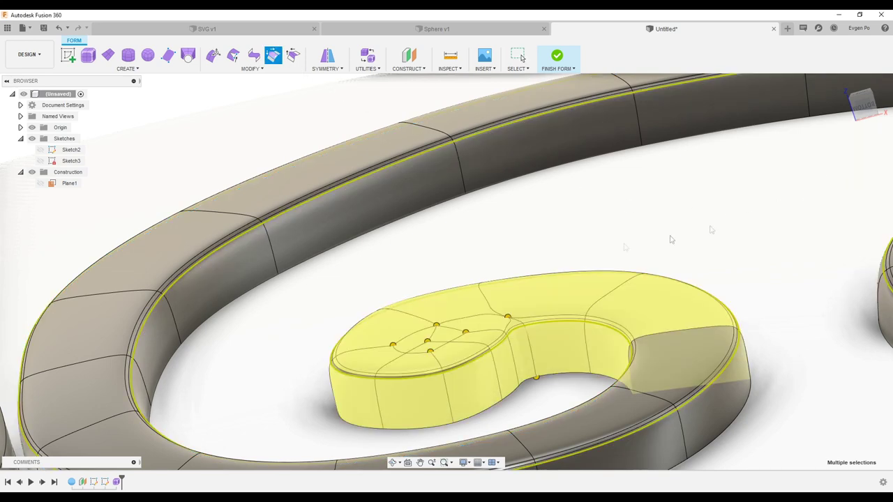
pyautogui.click(519, 247)
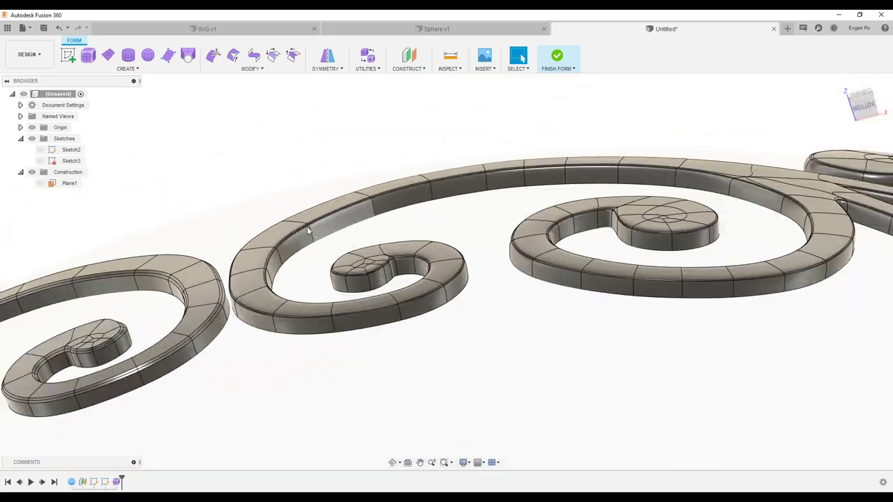
# - Orbit to a top-down view and zoom around the spirals to inspect them
pyautogui.moveTo(518, 247)
pyautogui.keyDown('shift'); pyautogui.mouseDown(button='middle')
pyautogui.moveTo(468, 251)
pyautogui.moveTo(631, 219)
pyautogui.mouseUp(button='middle'); pyautogui.keyUp('shift')
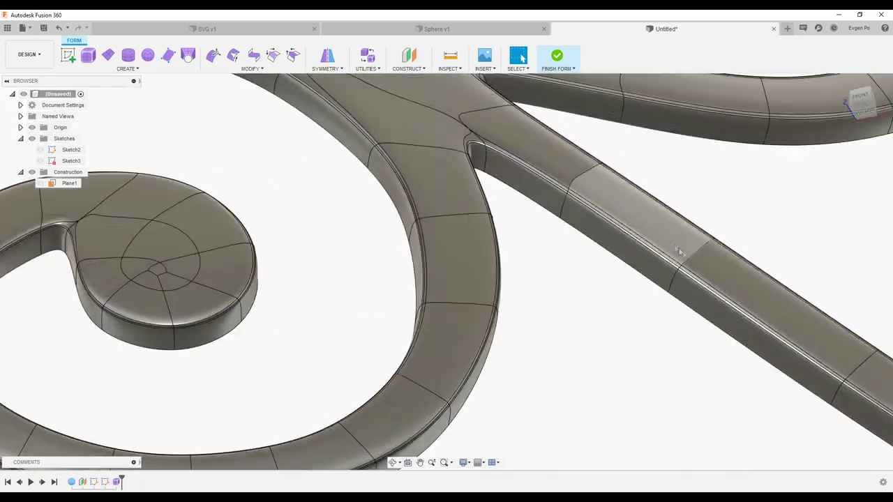
pyautogui.scroll(3, 621, 217)
pyautogui.scroll(3, 607, 212)
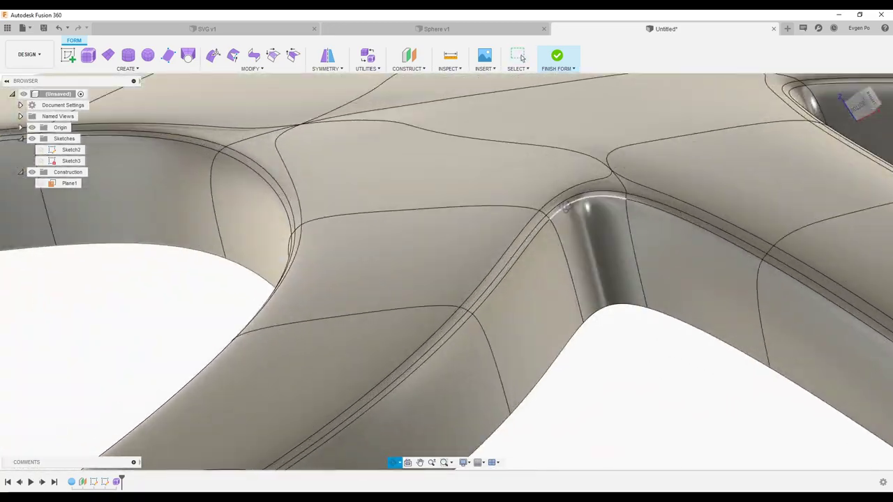
pyautogui.scroll(3, 593, 210)
pyautogui.scroll(3, 579, 206)
pyautogui.scroll(-3, 573, 203)
pyautogui.scroll(-3, 598, 223)
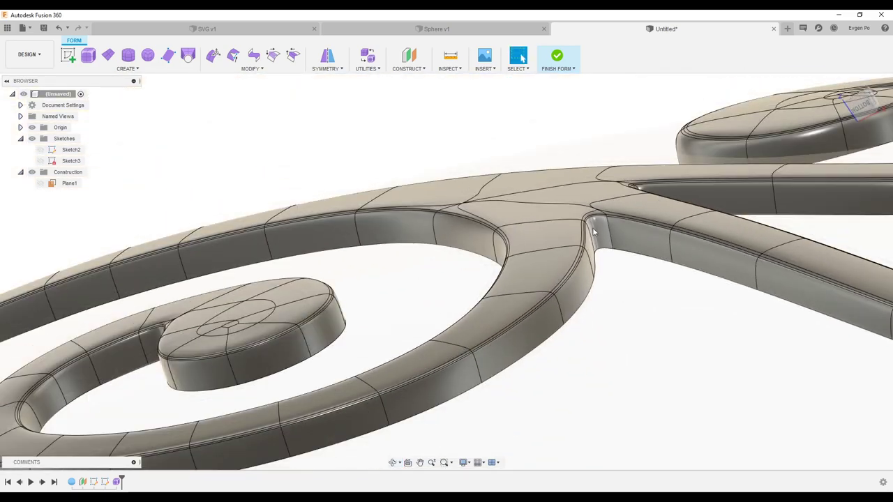
pyautogui.scroll(-2, 586, 223)
pyautogui.scroll(2, 565, 224)
pyautogui.press('Escape')
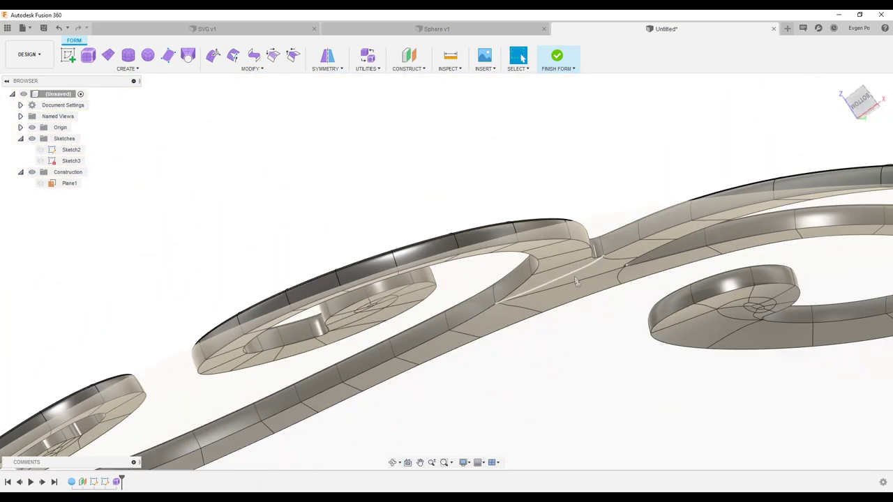
pyautogui.scroll(-3, 558, 295)
pyautogui.scroll(-3, 419, 265)
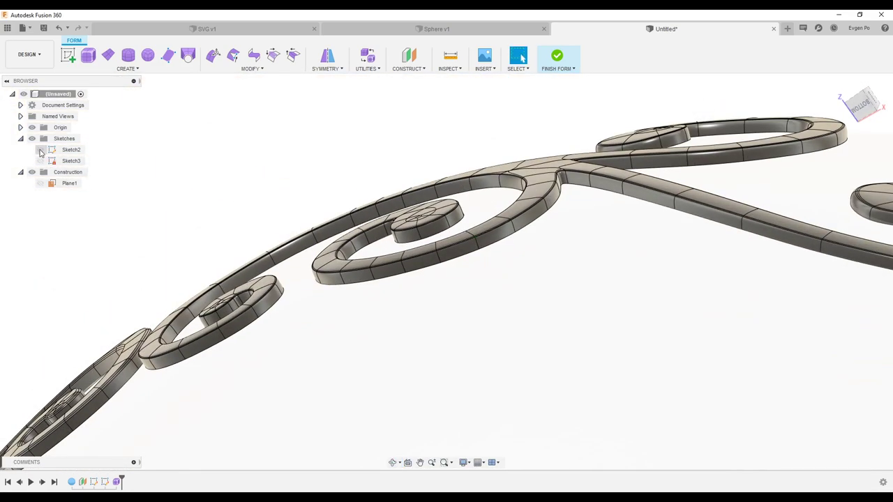
# - Toggle the Sketches folder and orbit to a near top-down view of the ornament
pyautogui.click(21, 139)
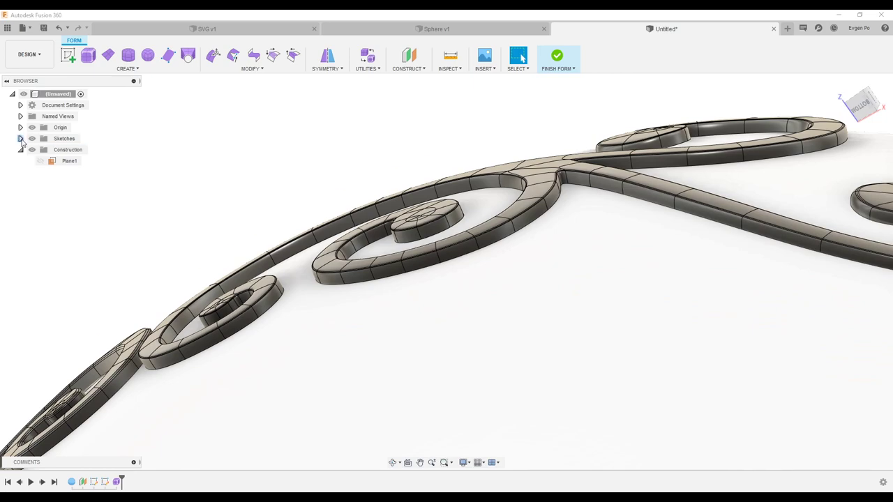
pyautogui.click(21, 138)
pyautogui.moveTo(360, 154)
pyautogui.keyDown('shift'); pyautogui.mouseDown(button='middle')
pyautogui.moveTo(379, 199)
pyautogui.moveTo(437, 212)
pyautogui.mouseUp(button='middle'); pyautogui.keyUp('shift')
pyautogui.scroll(5, 437, 212)
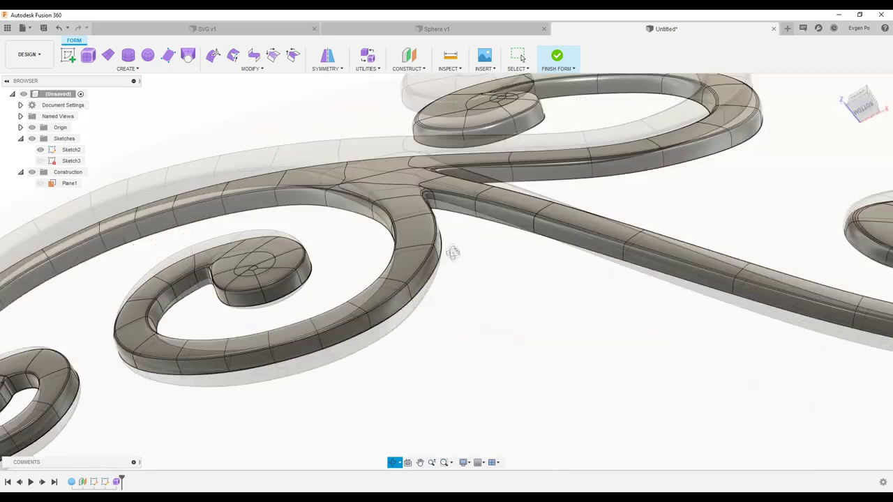
pyautogui.keyDown('shift'); pyautogui.moveTo(436, 212); pyautogui.dragTo(534, 261, button='middle'); pyautogui.keyUp('shift')
pyautogui.scroll(-3, 550, 259)
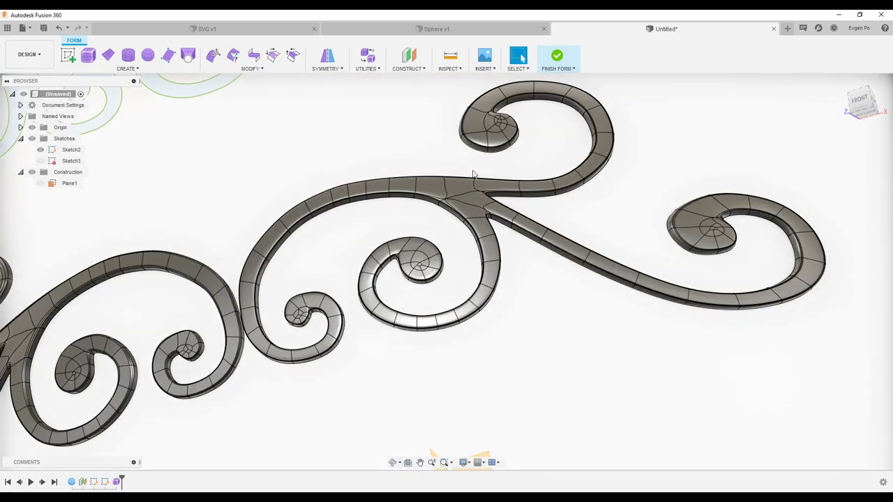
# - Try leaving the form via the workspace list, then return after Body1's conversion error
pyautogui.scroll(-5, 473, 174)
pyautogui.scroll(5, 482, 223)
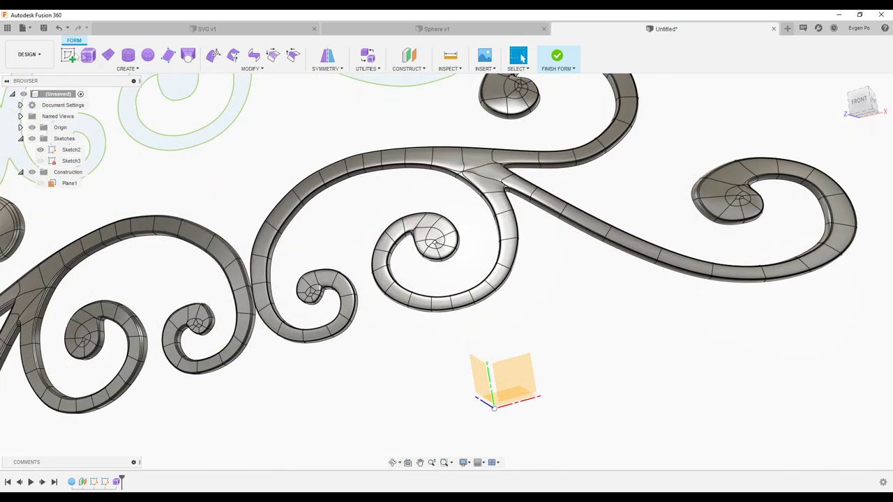
pyautogui.click(31, 54)
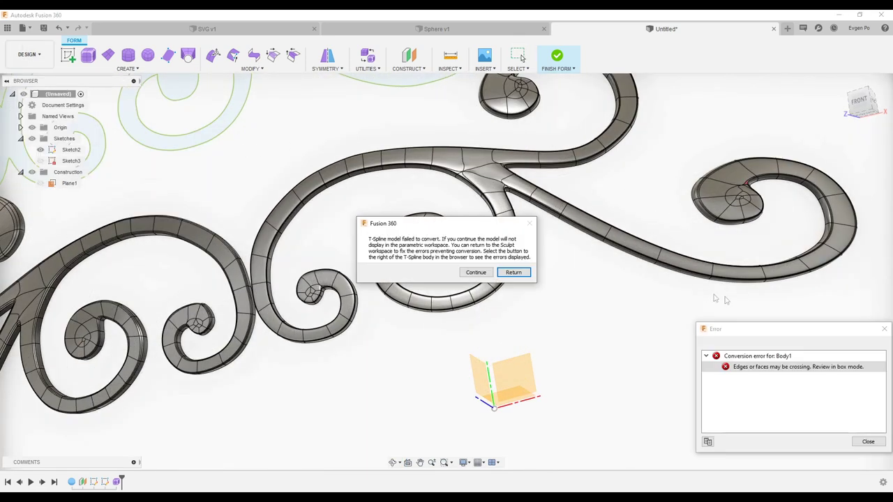
pyautogui.click(513, 272)
# - Dismiss the conversion error list and locate the face where edges cross
pyautogui.scroll(5, 767, 185)
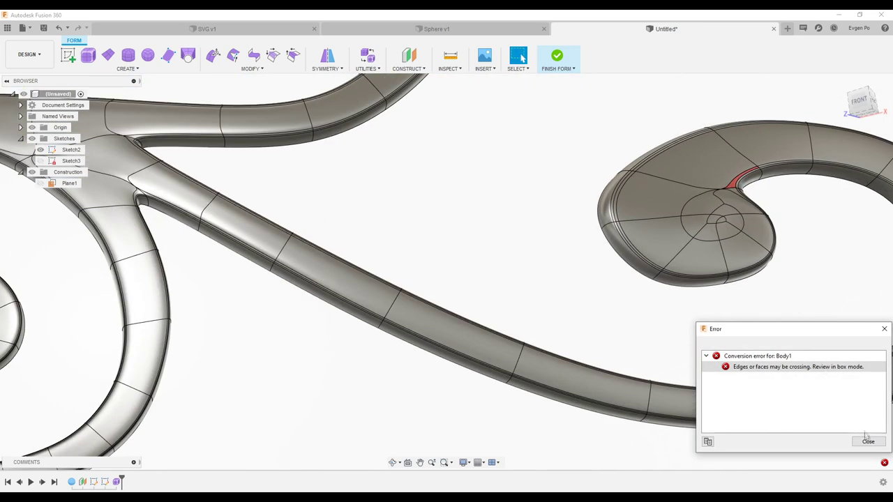
pyautogui.click(868, 441)
pyautogui.scroll(5, 679, 198)
pyautogui.scroll(5, 597, 269)
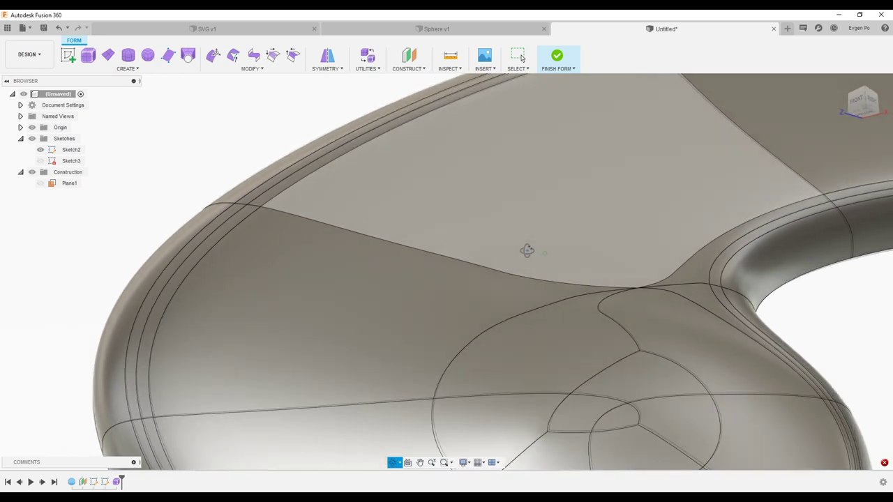
pyautogui.scroll(-3, 532, 289)
pyautogui.scroll(5, 533, 289)
pyautogui.scroll(3, 518, 277)
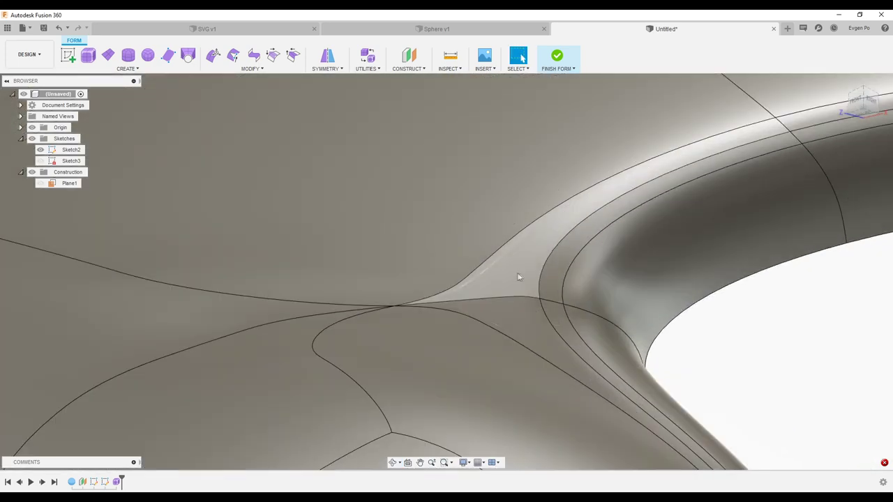
pyautogui.click(514, 272)
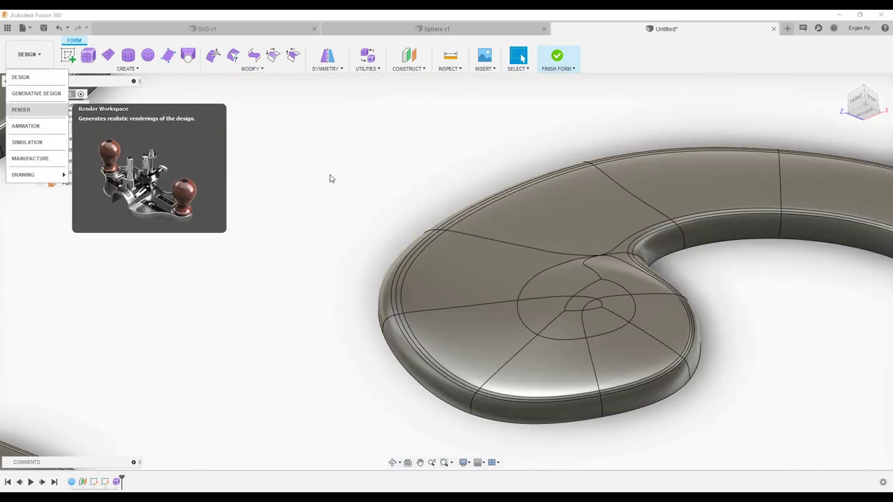
# - Fill the open edge loop at the spiral tip where it meets the band
pyautogui.click(517, 274)
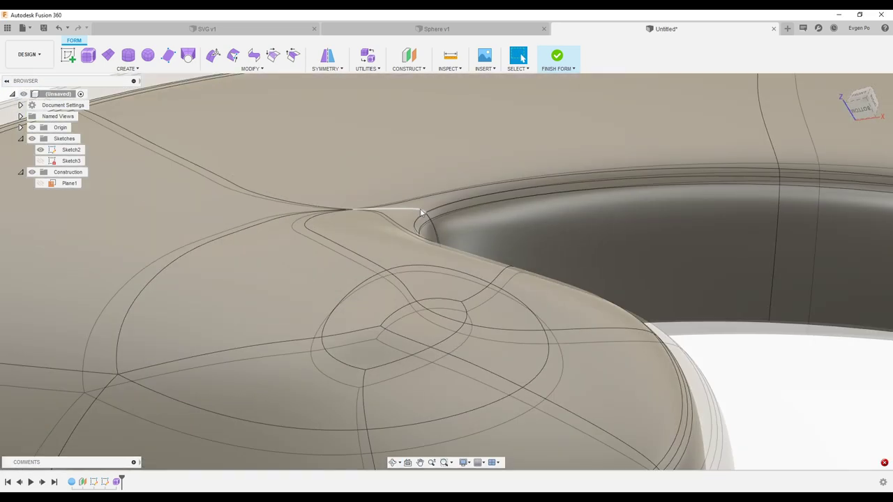
pyautogui.click(428, 202)
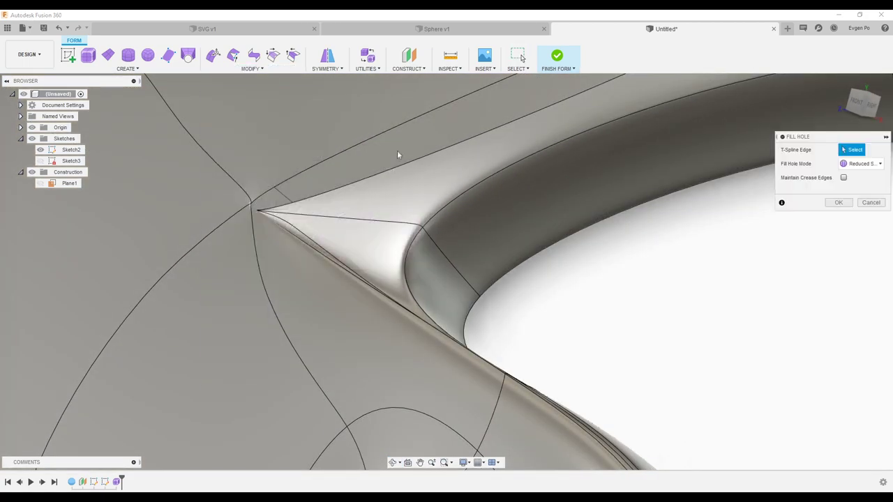
pyautogui.click(397, 155)
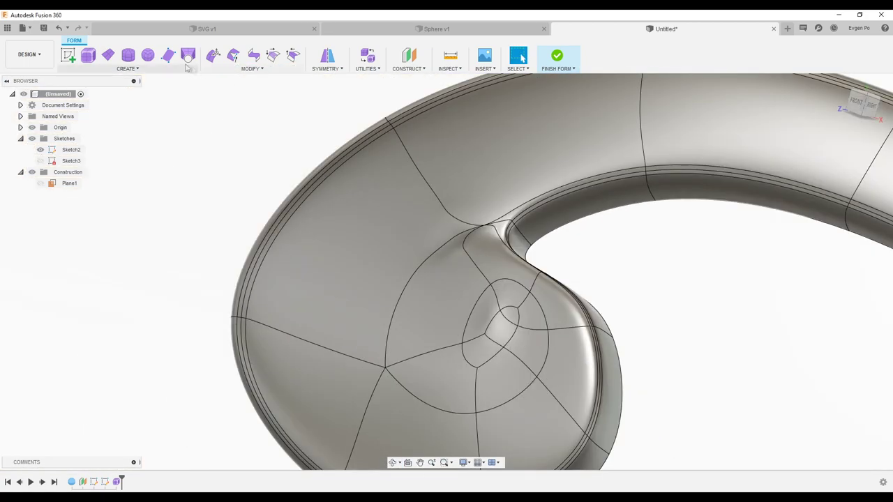
pyautogui.click(30, 54)
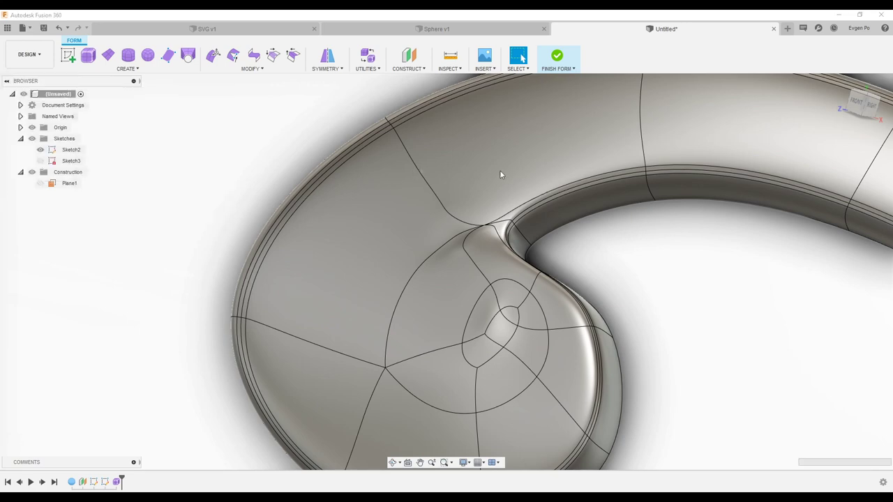
# - Set up Interpolate on Body1 towards Surface Points
pyautogui.click(513, 272)
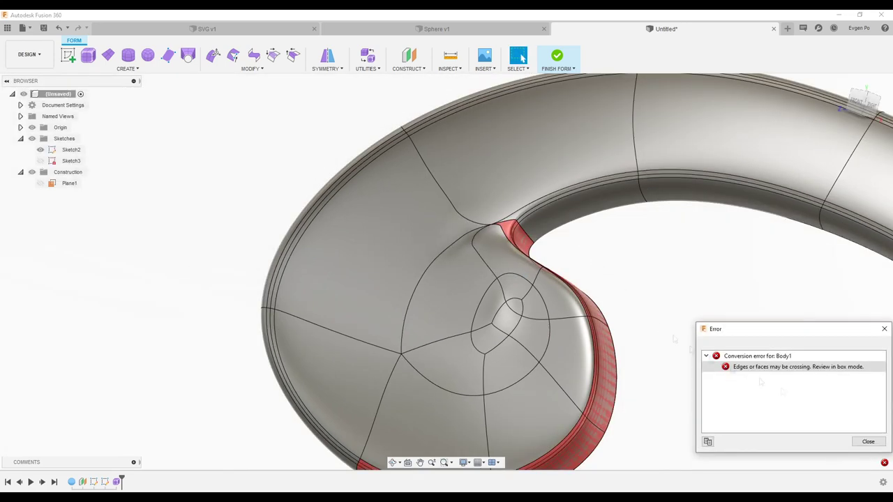
pyautogui.keyDown('shift'); pyautogui.moveTo(593, 314); pyautogui.dragTo(662, 347, button='middle'); pyautogui.keyUp('shift')
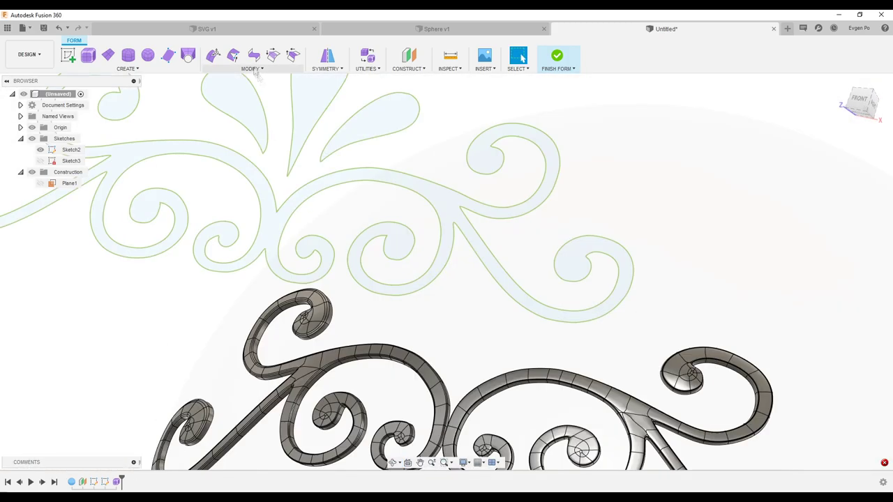
pyautogui.click(251, 68)
pyautogui.click(226, 292)
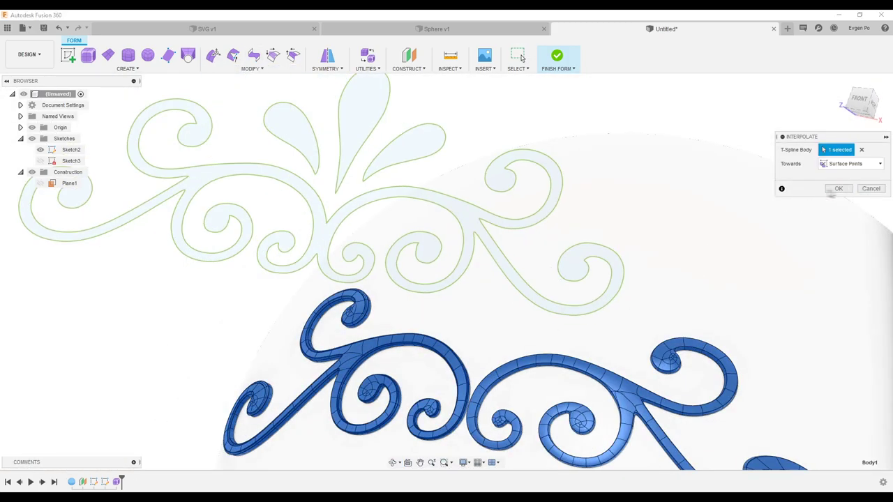
# - Apply the interpolation, attempt to finish the form, then undo after the crossing-edges failure
pyautogui.click(838, 189)
pyautogui.scroll(3, 689, 320)
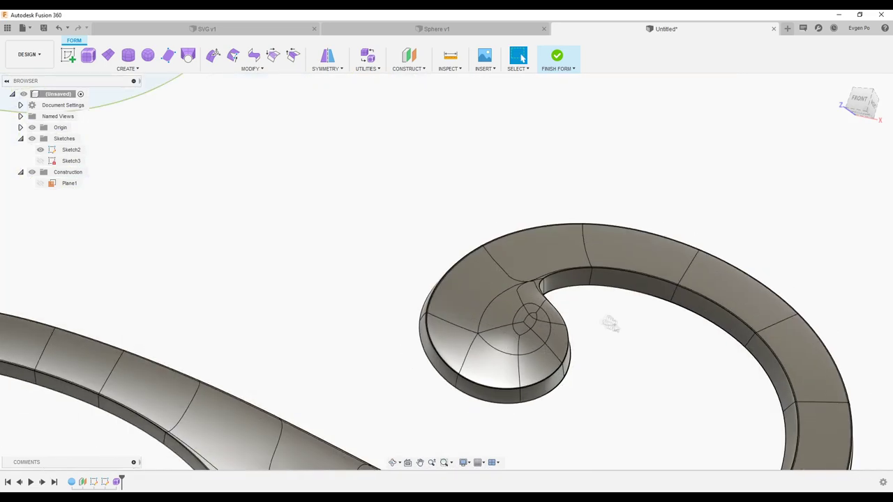
pyautogui.keyDown('shift'); pyautogui.moveTo(614, 324); pyautogui.dragTo(394, 207, button='middle'); pyautogui.keyUp('shift')
pyautogui.click(28, 54)
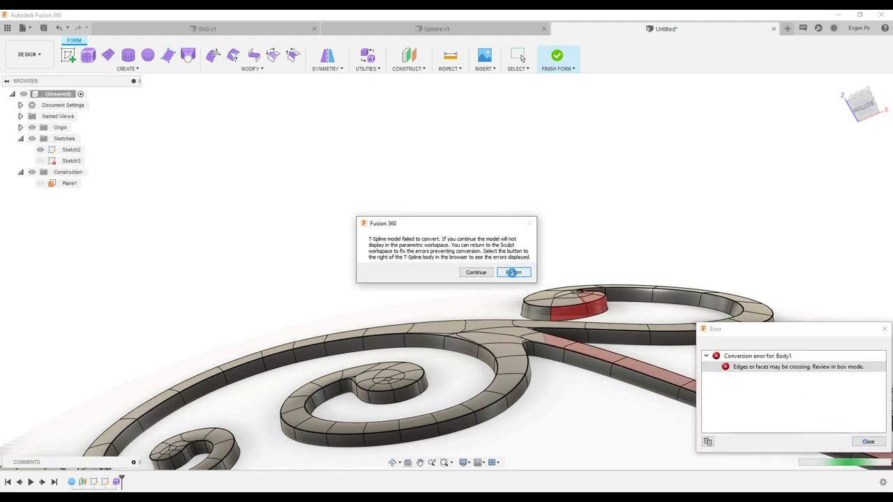
pyautogui.click(513, 272)
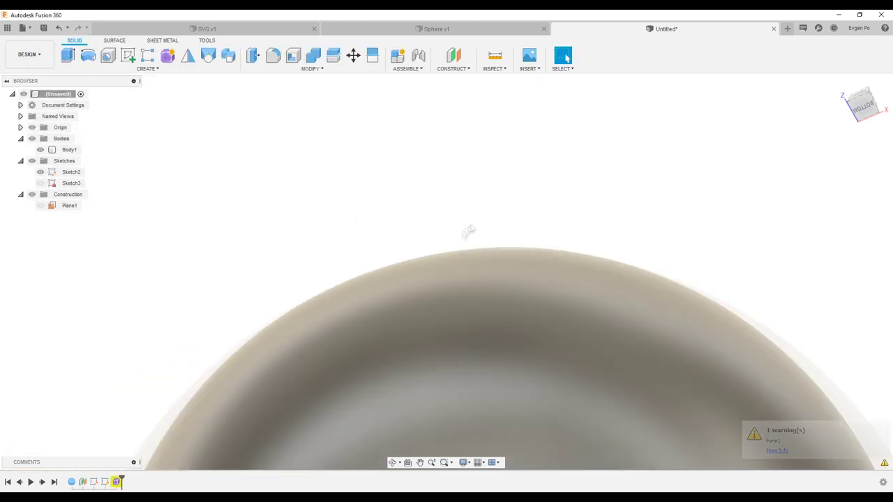
pyautogui.click(60, 29)
# - Zoom in, then open the Undo history list and dismiss it without undoing anything
pyautogui.scroll(10, 491, 235)
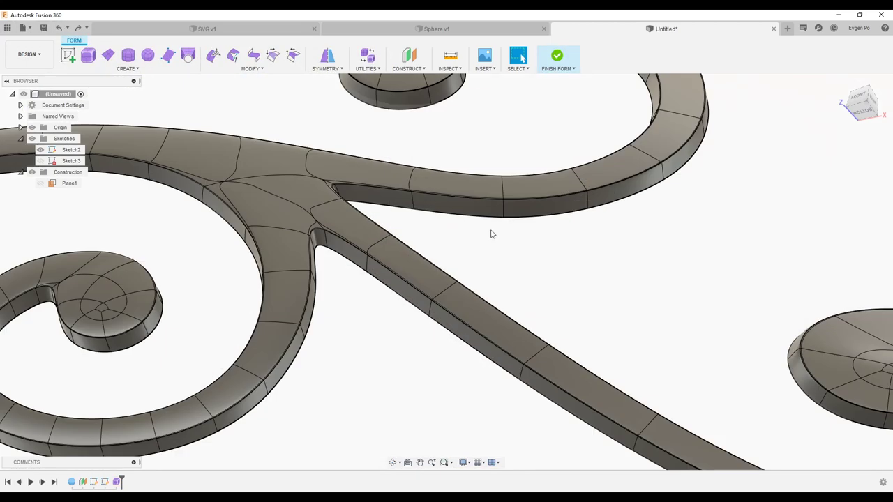
pyautogui.scroll(1, 491, 234)
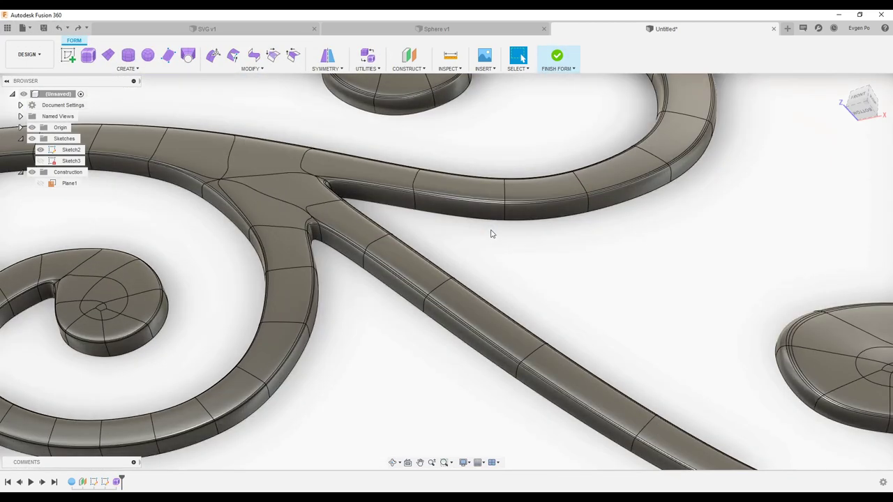
pyautogui.click(67, 28)
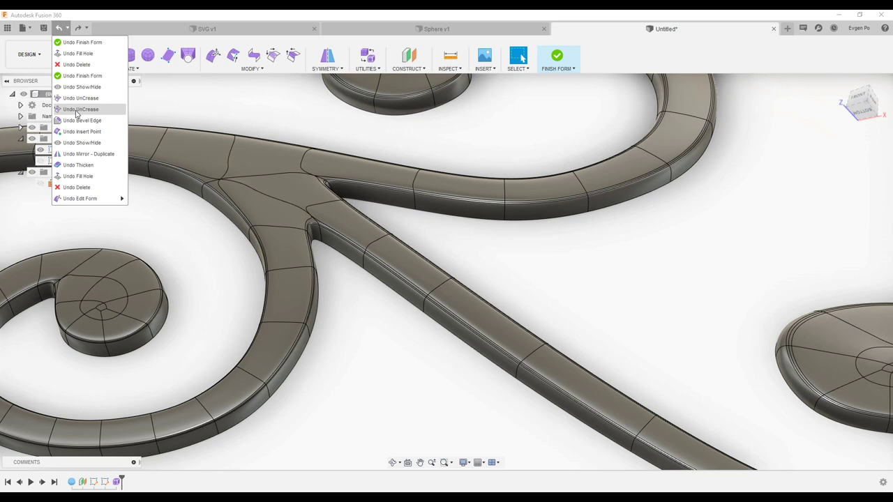
pyautogui.click(353, 342)
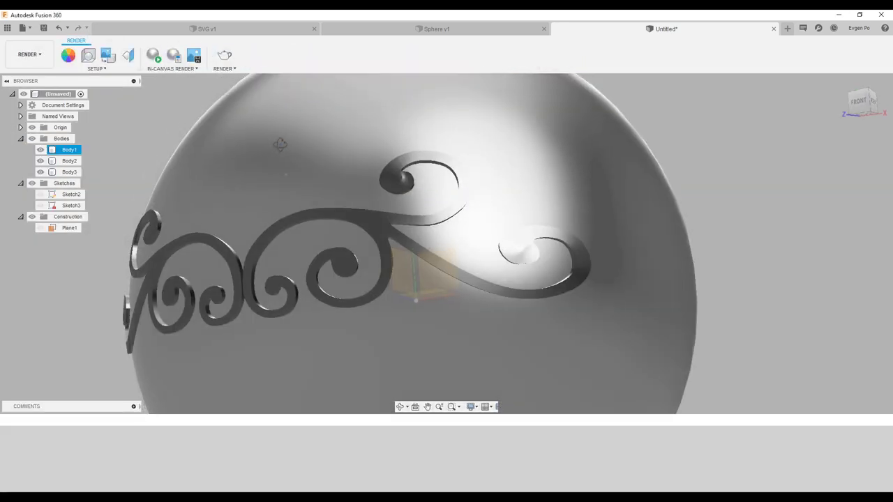
# - Select Body3 and orbit and zoom around the sphere to inspect the scroll ornament closely
pyautogui.keyDown('shift'); pyautogui.moveTo(279, 145); pyautogui.dragTo(326, 200, button='middle'); pyautogui.keyUp('shift')
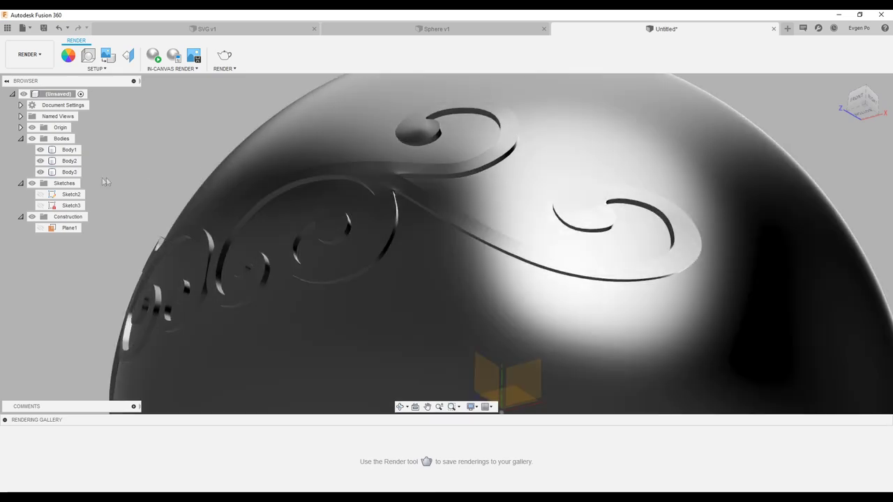
pyautogui.keyDown('ctrl'); pyautogui.click(69, 172); pyautogui.keyUp('ctrl')
pyautogui.scroll(3, 355, 196)
pyautogui.keyDown('shift'); pyautogui.moveTo(356, 196); pyautogui.dragTo(527, 226, button='middle'); pyautogui.keyUp('shift')
pyautogui.scroll(3, 293, 258)
pyautogui.scroll(3, 317, 272)
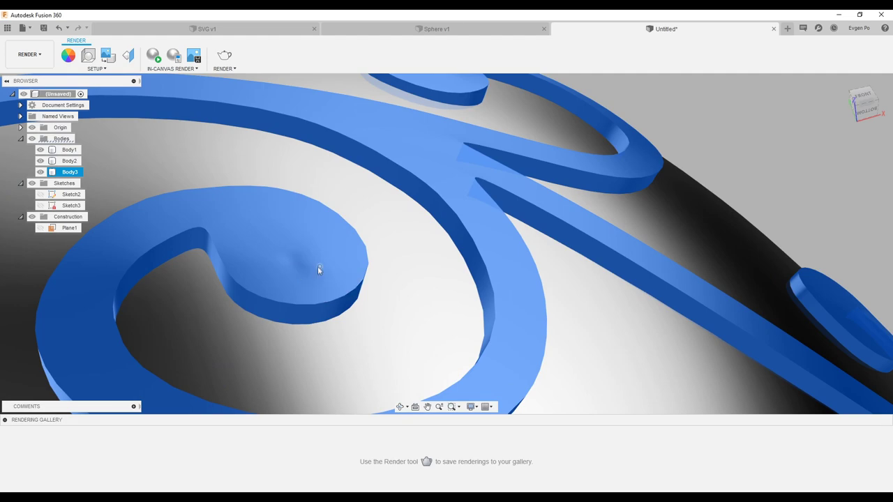
pyautogui.keyDown('shift'); pyautogui.moveTo(317, 272); pyautogui.dragTo(185, 239, button='middle'); pyautogui.keyUp('shift')
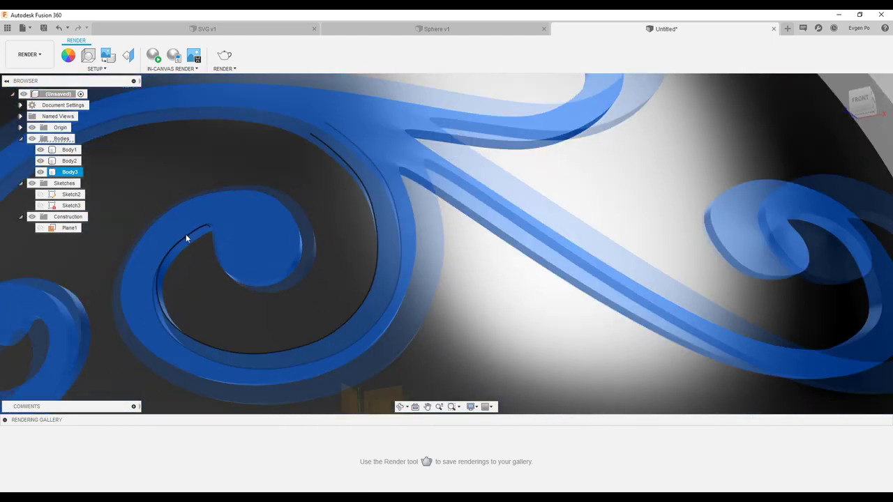
pyautogui.scroll(-5, 188, 237)
pyautogui.moveTo(193, 240)
pyautogui.keyDown('shift'); pyautogui.mouseDown(button='middle')
pyautogui.moveTo(238, 157)
pyautogui.moveTo(368, 187)
pyautogui.moveTo(322, 171)
pyautogui.mouseUp(button='middle'); pyautogui.keyUp('shift')
pyautogui.scroll(5, 322, 171)
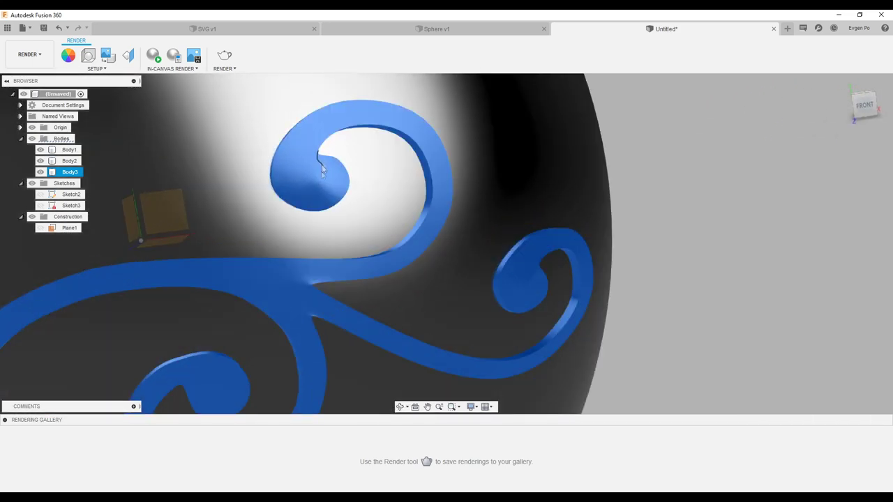
pyautogui.scroll(2, 321, 182)
pyautogui.scroll(2, 320, 192)
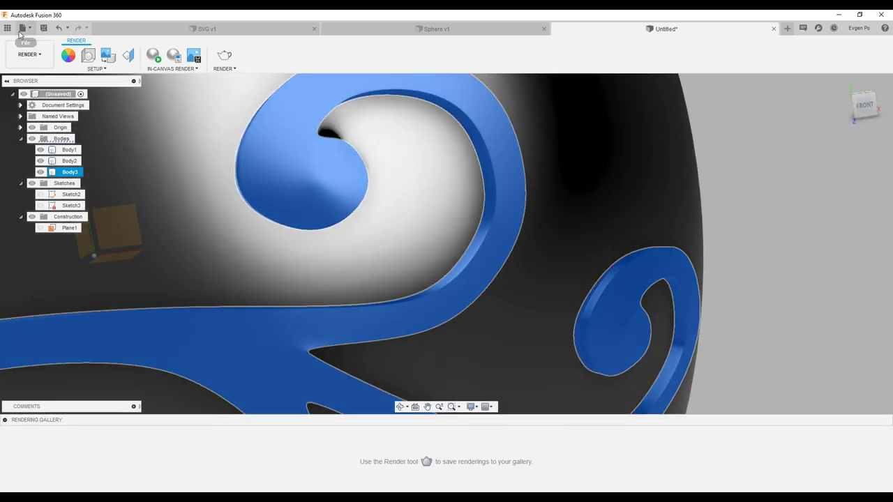
# - Switch from the Render workspace back to the Design workspace
pyautogui.click(29, 53)
pyautogui.click(34, 76)
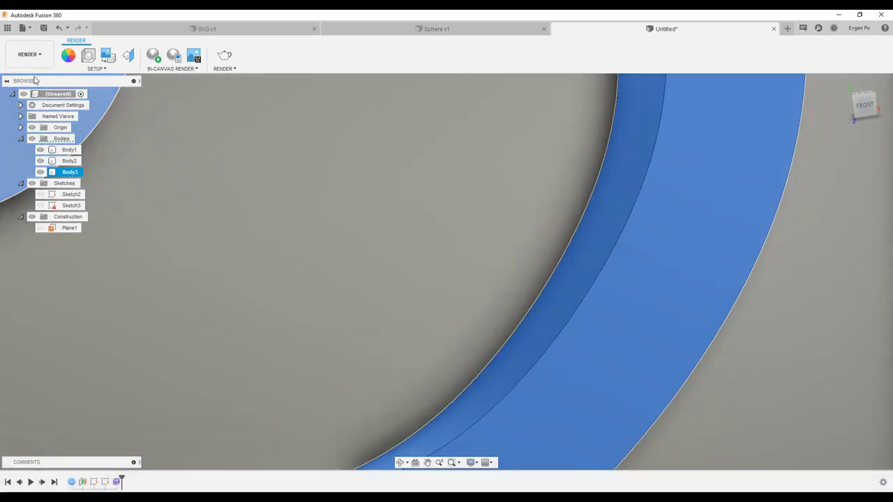
pyautogui.scroll(-3, 480, 185)
pyautogui.scroll(-3, 480, 193)
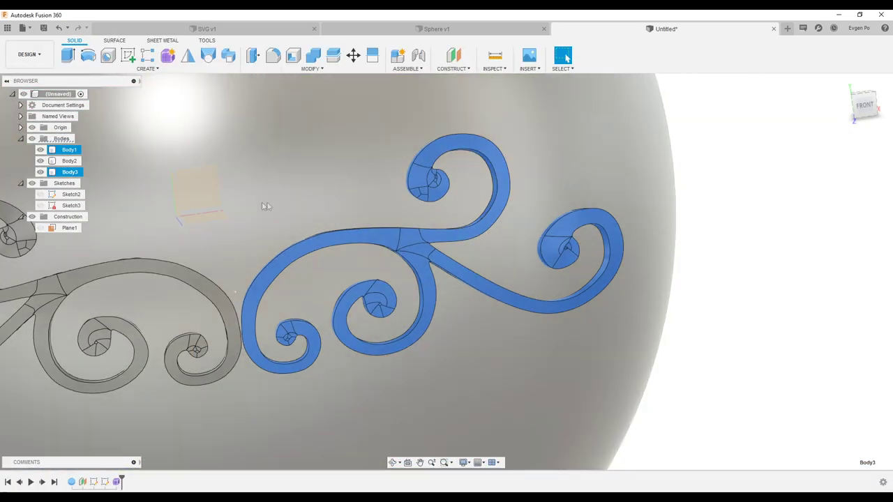
# - Undo Finish Form so the ornament is an editable T-spline again, and start Edit Form
pyautogui.keyDown('shift'); pyautogui.moveTo(266, 206); pyautogui.dragTo(315, 189, button='middle'); pyautogui.keyUp('shift')
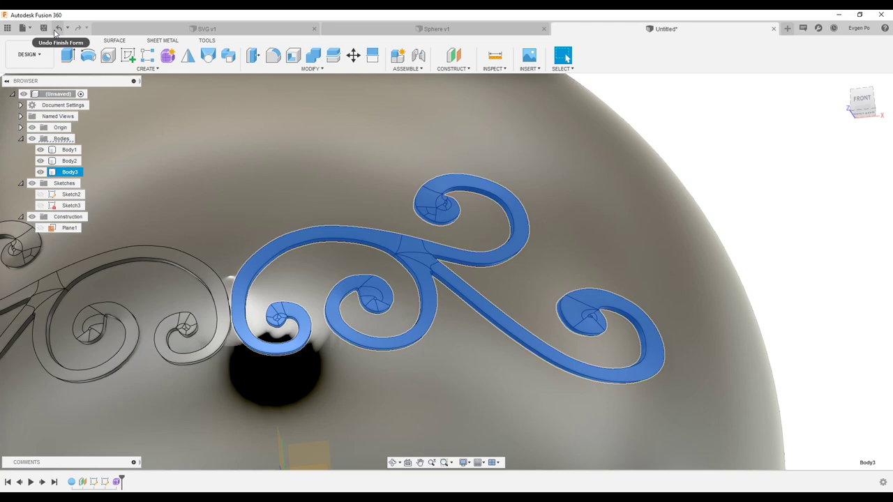
pyautogui.click(58, 28)
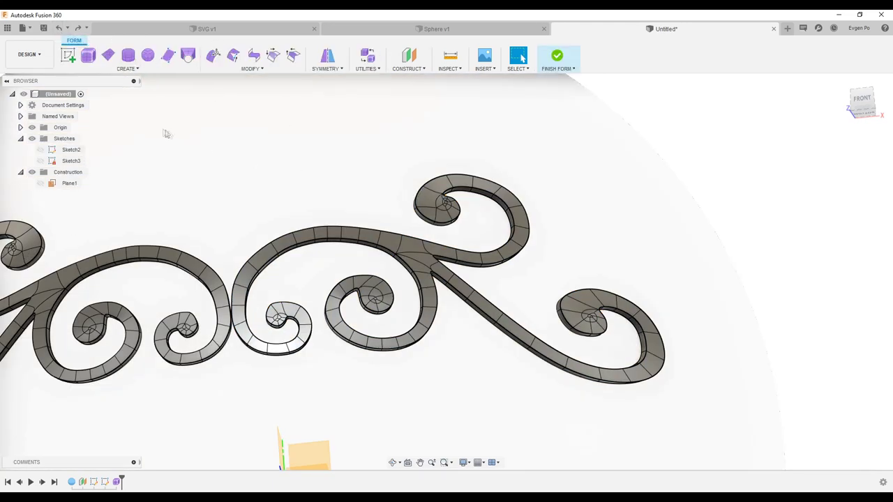
pyautogui.scroll(5, 471, 211)
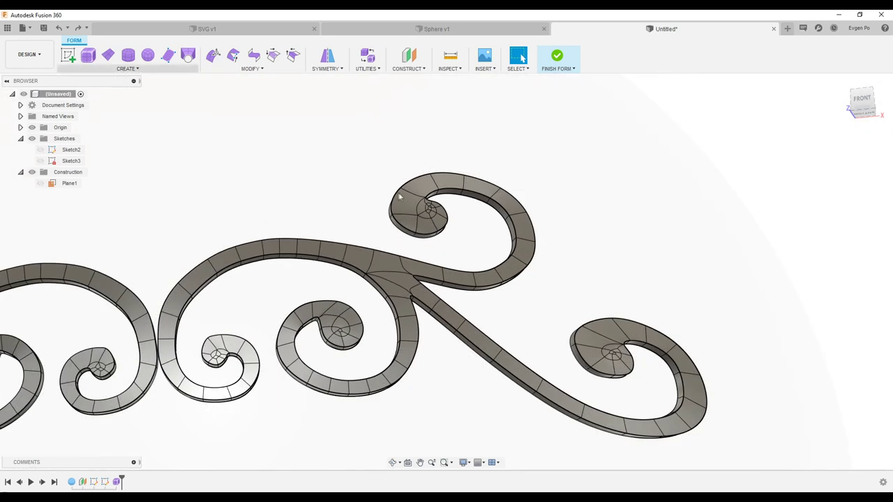
pyautogui.click(213, 56)
# - Enable Soft Modification and softly raise the spiral disc's centre face and a neighbouring face
pyautogui.scroll(3, 431, 208)
pyautogui.scroll(4, 438, 200)
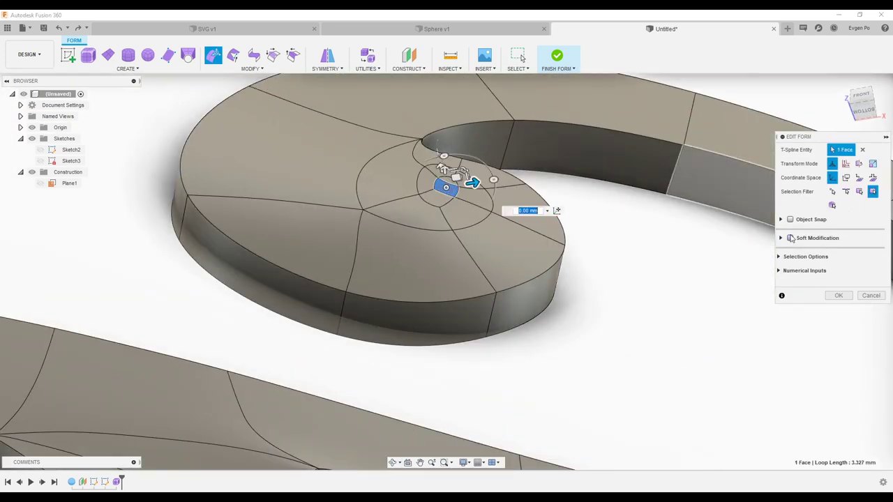
pyautogui.click(790, 239)
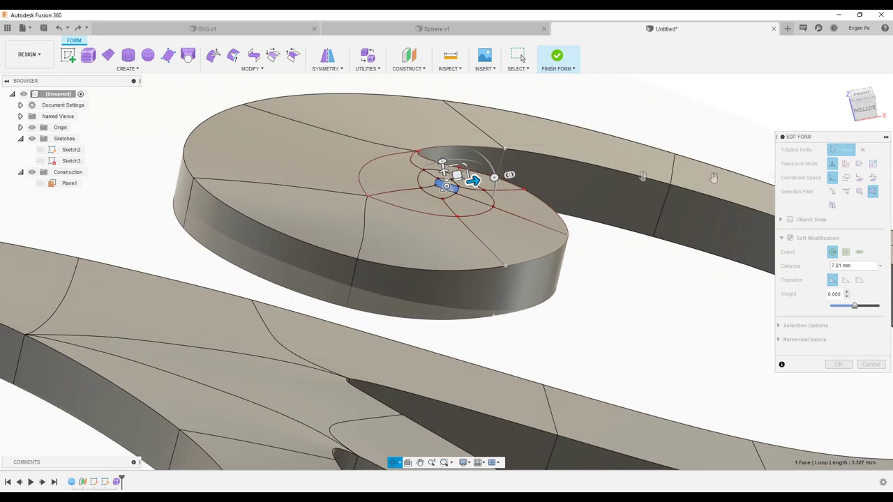
pyautogui.moveTo(447, 185)
pyautogui.keyDown('shift'); pyautogui.mouseDown(button='middle')
pyautogui.moveTo(428, 188)
pyautogui.moveTo(466, 236)
pyautogui.mouseUp(button='middle'); pyautogui.keyUp('shift')
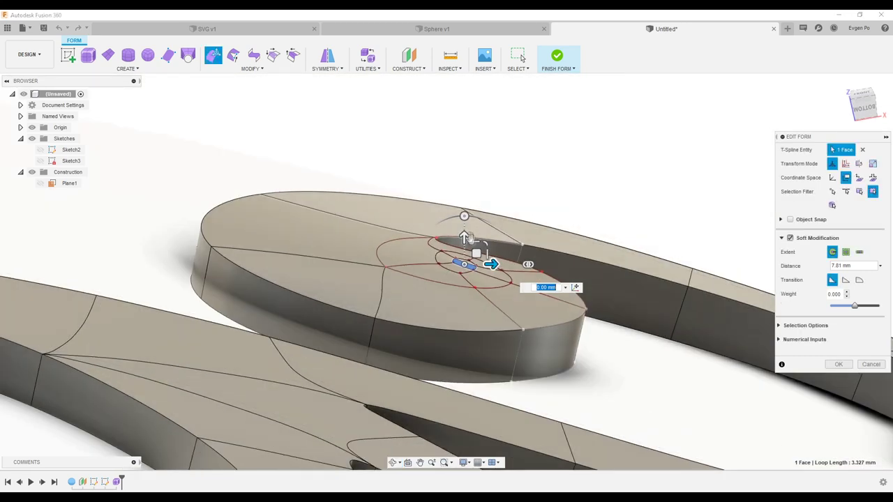
pyautogui.moveTo(475, 252); pyautogui.dragTo(485, 225)
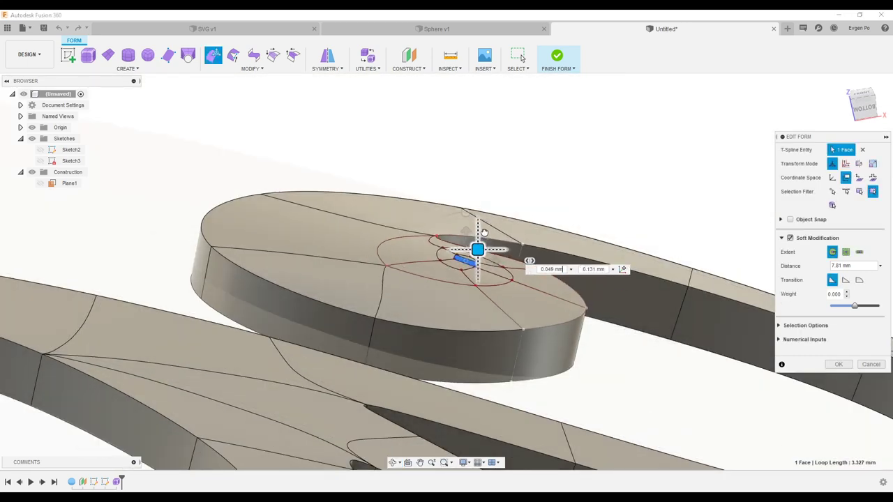
pyautogui.click(418, 238)
pyautogui.moveTo(428, 229); pyautogui.dragTo(403, 213)
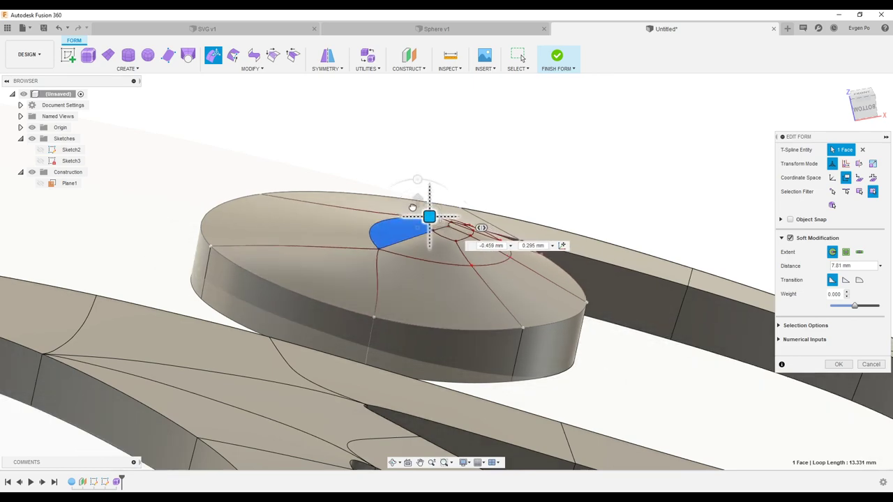
pyautogui.moveTo(402, 212)
pyautogui.keyDown('shift'); pyautogui.mouseDown(button='middle')
pyautogui.moveTo(393, 211)
pyautogui.moveTo(427, 224)
pyautogui.moveTo(438, 202)
pyautogui.mouseUp(button='middle'); pyautogui.keyUp('shift')
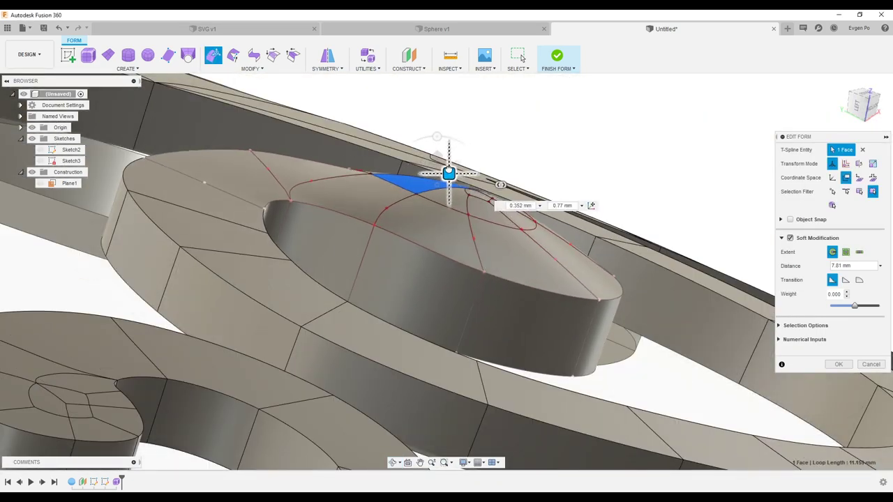
# - Add more disc-top faces to the selection, then undo and cancel that face edit
pyautogui.scroll(-5, 439, 203)
pyautogui.scroll(5, 262, 268)
pyautogui.scroll(-5, 263, 267)
pyautogui.scroll(5, 408, 279)
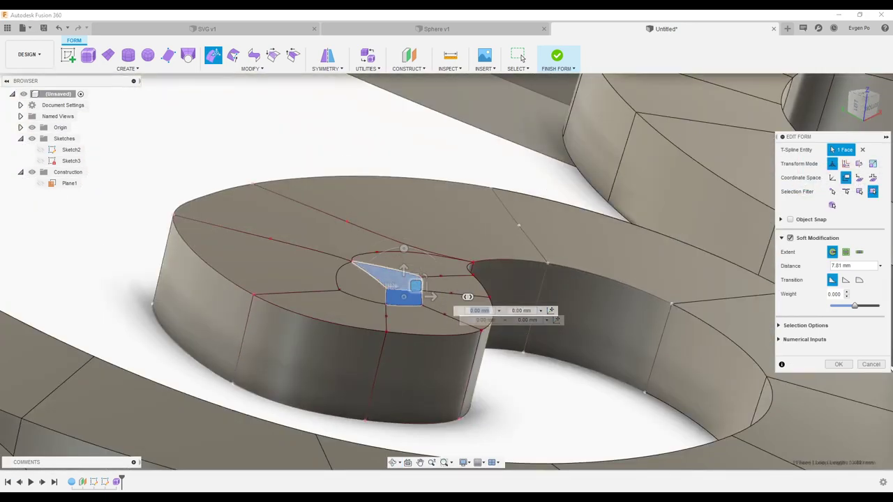
pyautogui.keyDown('shift'); pyautogui.click(328, 279); pyautogui.keyUp('shift')
pyautogui.keyDown('shift'); pyautogui.click(446, 282); pyautogui.keyUp('shift')
pyautogui.scroll(2, 412, 209)
pyautogui.keyDown('shift'); pyautogui.moveTo(412, 200); pyautogui.dragTo(446, 230, button='middle'); pyautogui.keyUp('shift')
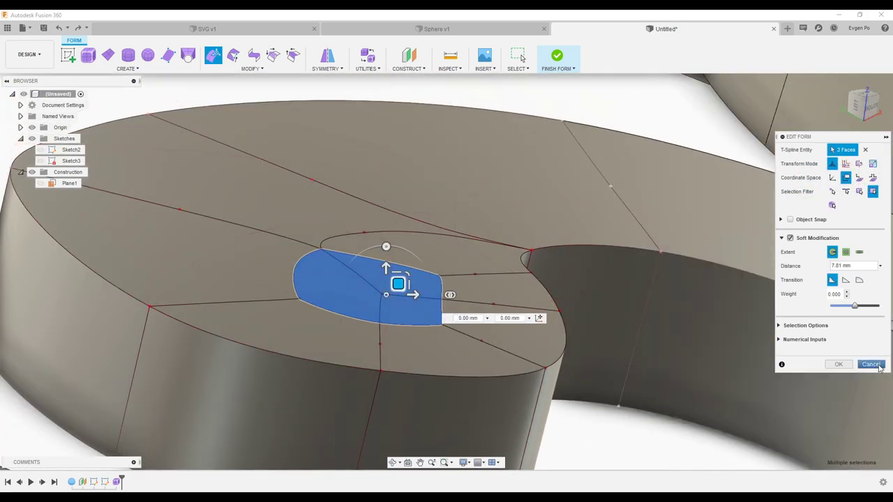
pyautogui.hotkey('ctrl', 'z')
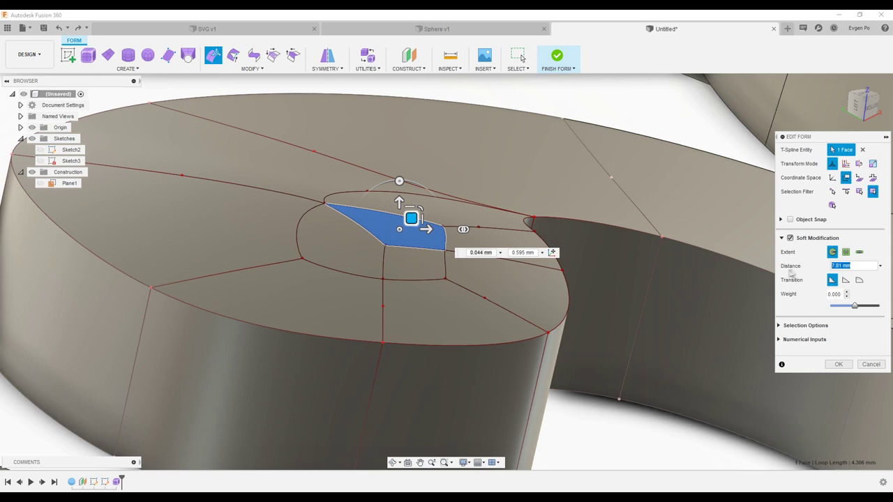
pyautogui.write('5')
pyautogui.click(870, 363)
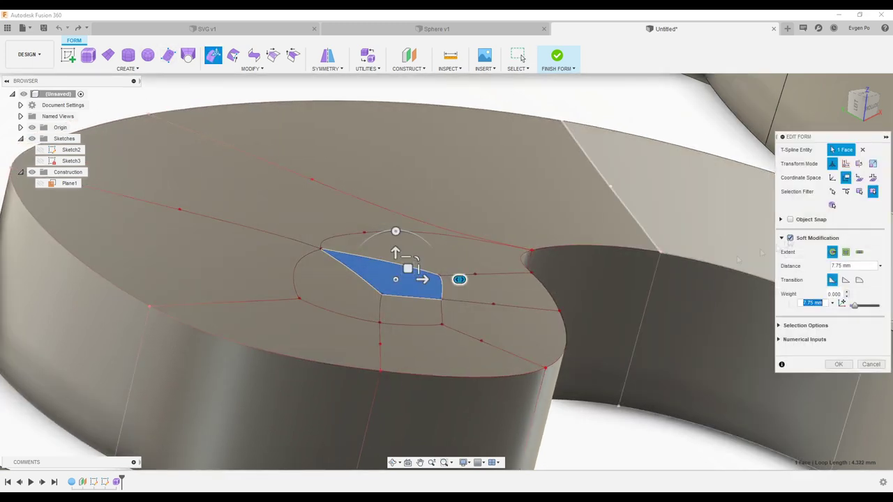
# - Set the soft-modification Distance to 2 and pull the disc face up into a bump
pyautogui.moveTo(408, 268); pyautogui.dragTo(405, 255)
pyautogui.write('2')
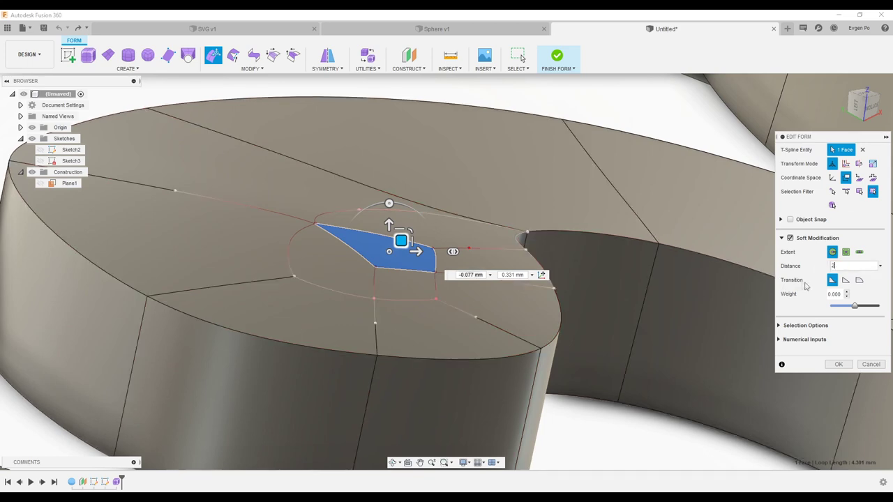
pyautogui.moveTo(401, 241); pyautogui.dragTo(351, 227)
pyautogui.keyDown('shift'); pyautogui.moveTo(350, 226); pyautogui.dragTo(356, 307, button='middle'); pyautogui.keyUp('shift')
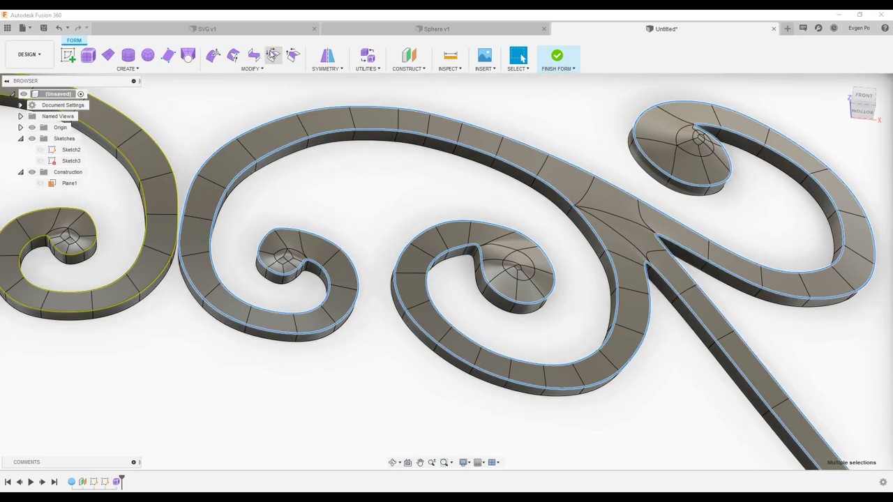
# - Uncrease the scrollwork body's creased rim edges
pyautogui.click(272, 55)
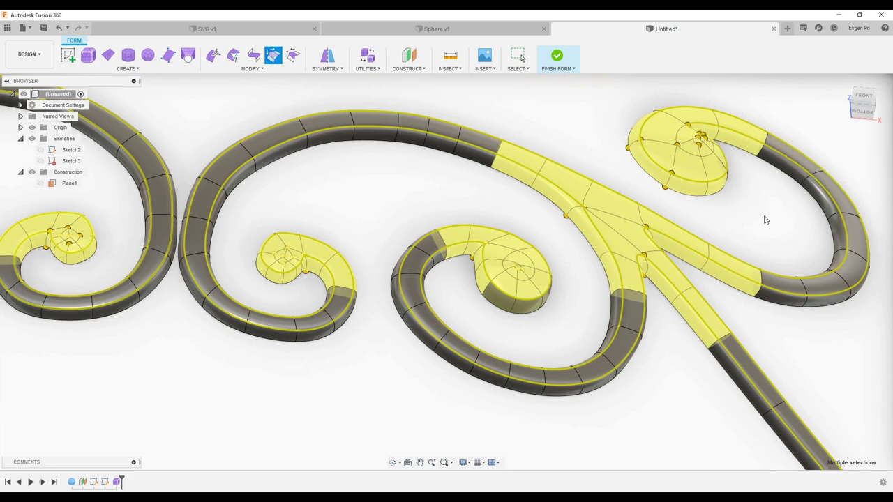
pyautogui.press('Return')
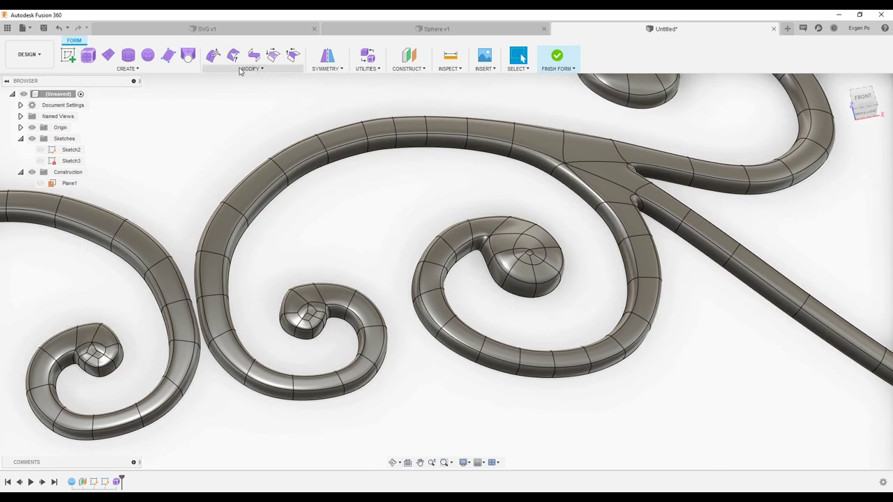
# - Interpolate the scrollwork T-spline body towards its surface points
pyautogui.click(248, 68)
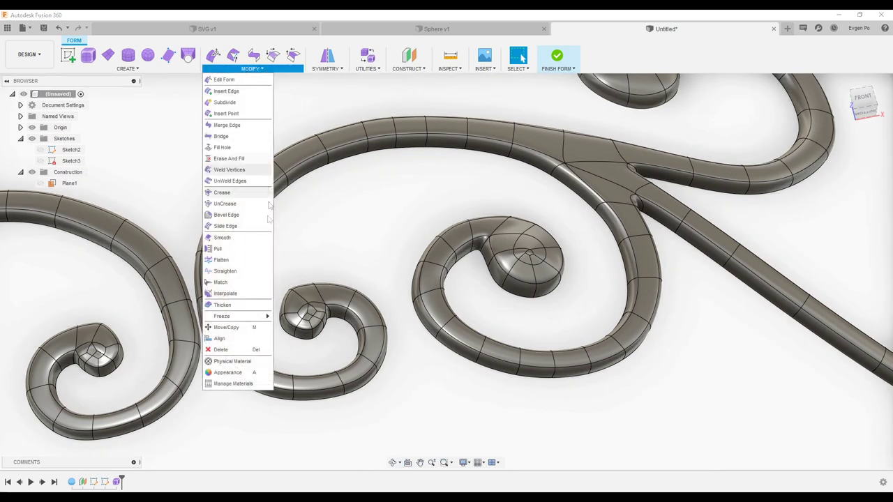
pyautogui.click(244, 293)
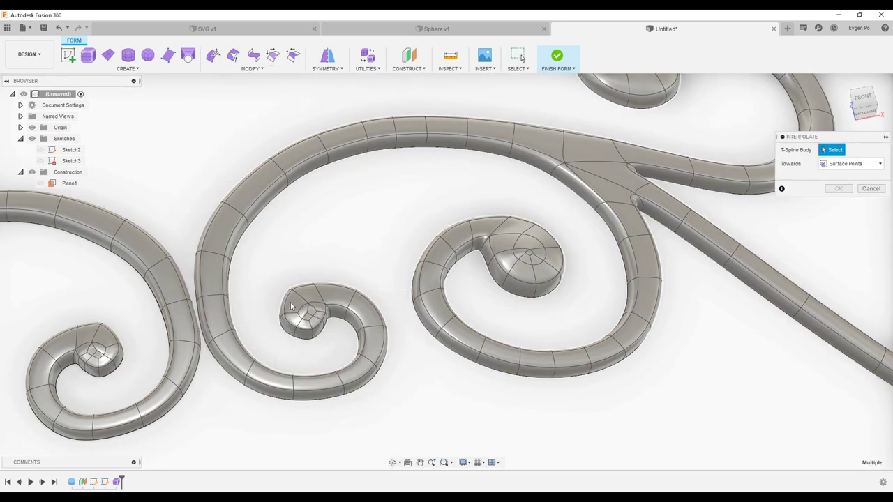
pyautogui.click(292, 307)
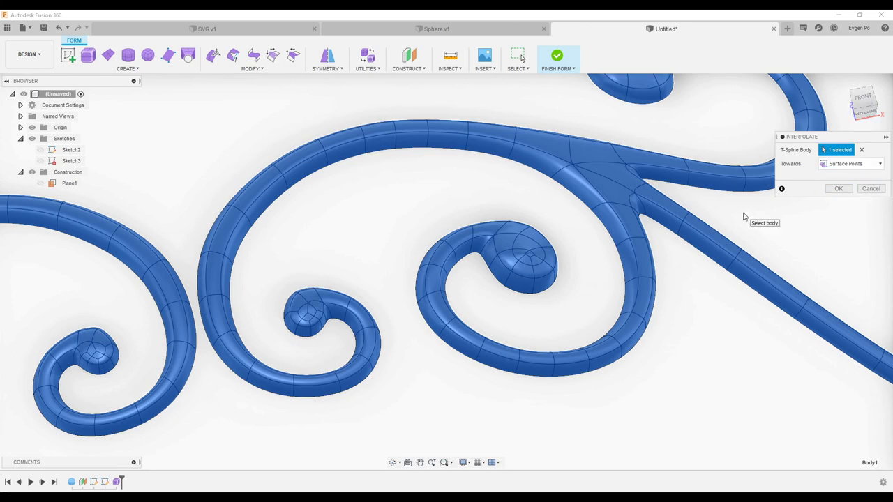
pyautogui.keyDown('shift'); pyautogui.moveTo(744, 217); pyautogui.dragTo(627, 168, button='middle'); pyautogui.keyUp('shift')
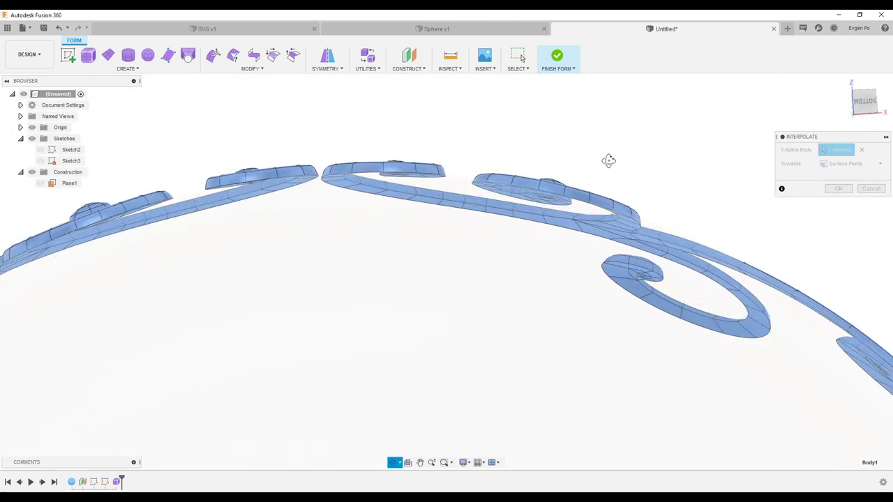
pyautogui.click(840, 189)
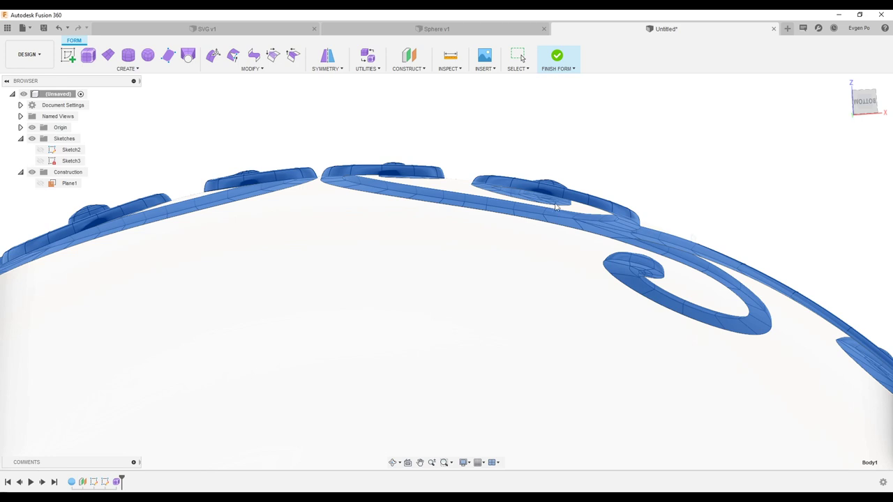
pyautogui.keyDown('shift'); pyautogui.moveTo(551, 198); pyautogui.dragTo(324, 173, button='middle'); pyautogui.keyUp('shift')
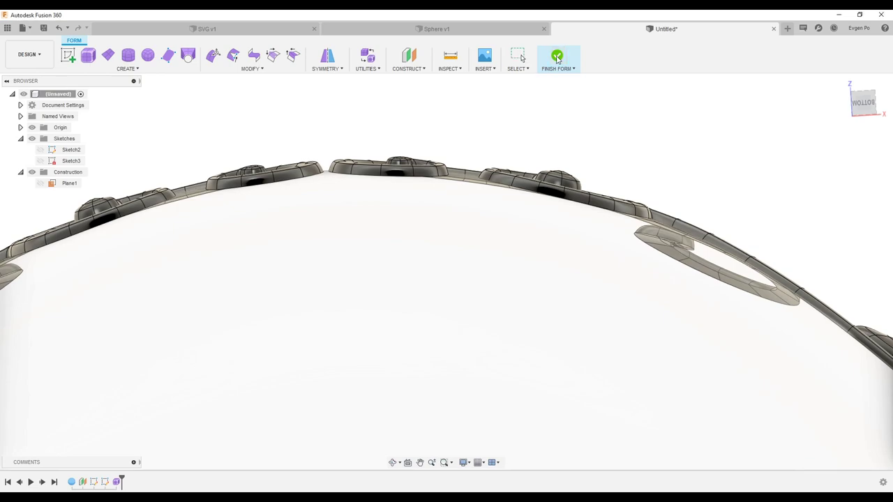
# - Finish the form and orbit around the sphere to check the solid raised swirls
pyautogui.click(558, 58)
pyautogui.keyDown('shift'); pyautogui.moveTo(538, 104); pyautogui.dragTo(440, 173, button='middle'); pyautogui.keyUp('shift')
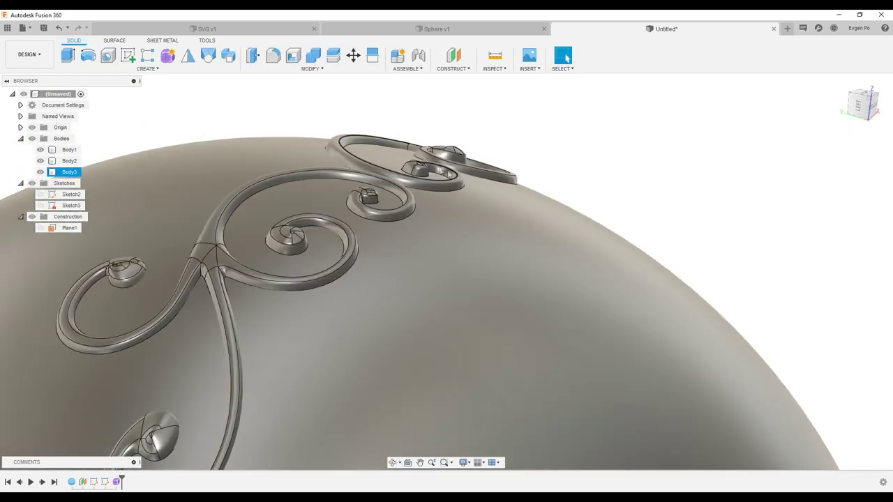
pyautogui.scroll(5, 439, 173)
pyautogui.moveTo(439, 173)
pyautogui.keyDown('shift'); pyautogui.mouseDown(button='middle')
pyautogui.moveTo(593, 166)
pyautogui.moveTo(552, 150)
pyautogui.moveTo(773, 243)
pyautogui.moveTo(678, 188)
pyautogui.mouseUp(button='middle'); pyautogui.keyUp('shift')
pyautogui.scroll(-2, 678, 188)
pyautogui.scroll(-3, 592, 209)
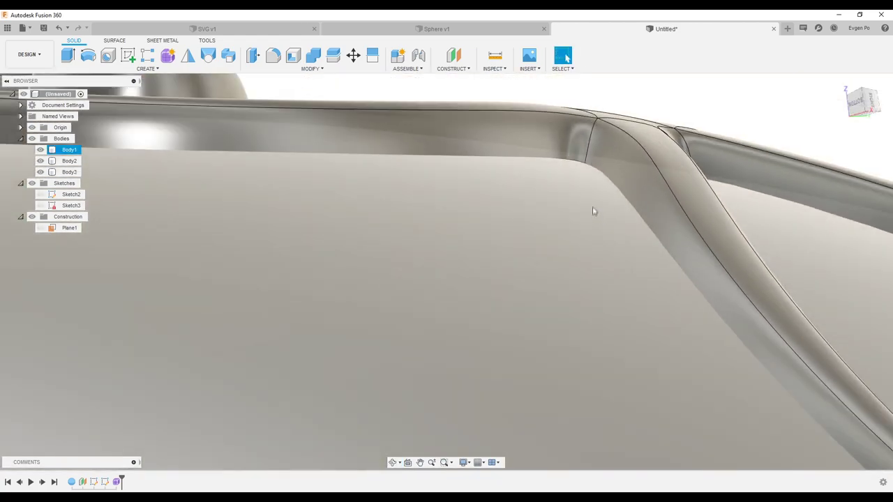
pyautogui.scroll(-3, 594, 181)
pyautogui.scroll(-2, 562, 141)
pyautogui.keyDown('shift'); pyautogui.moveTo(562, 142); pyautogui.dragTo(464, 76, button='middle'); pyautogui.keyUp('shift')
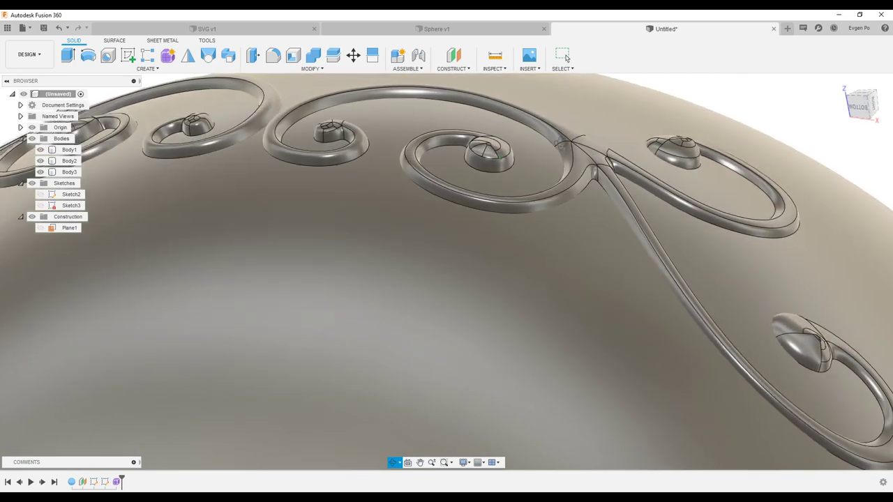
pyautogui.click(494, 68)
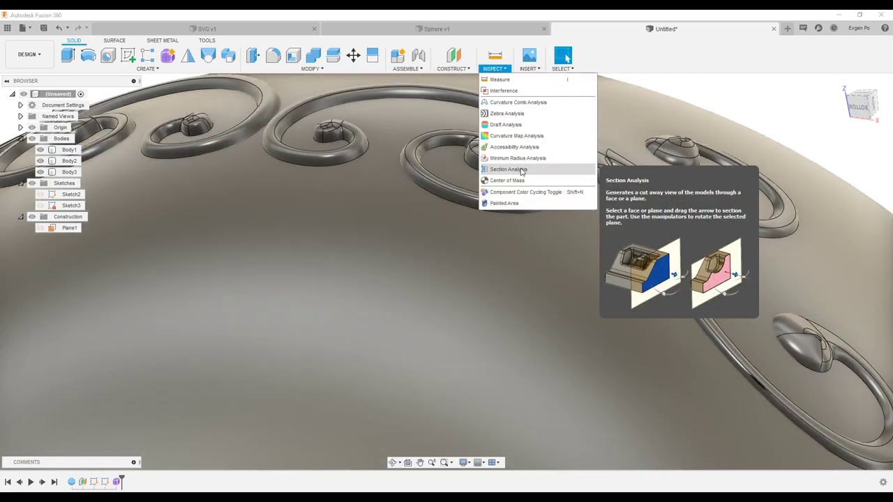
pyautogui.click(508, 95)
pyautogui.click(571, 197)
pyautogui.click(843, 178)
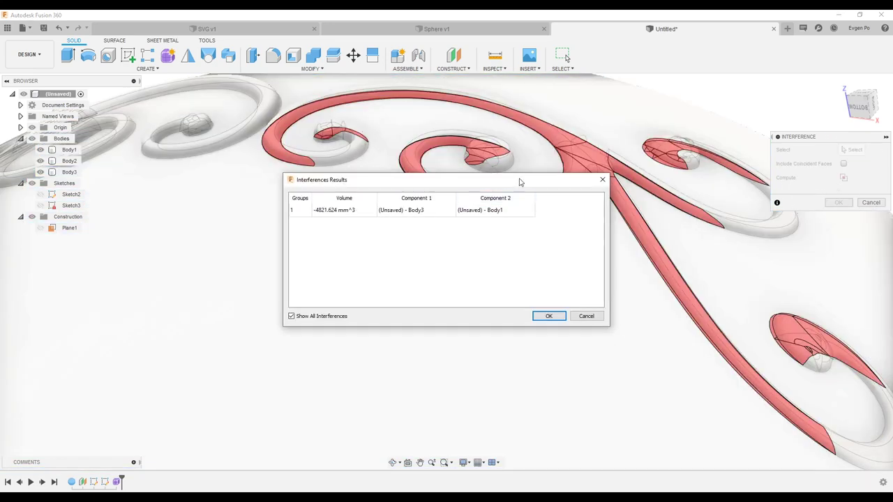
pyautogui.moveTo(519, 182); pyautogui.dragTo(315, 209)
pyautogui.moveTo(324, 162); pyautogui.dragTo(473, 251)
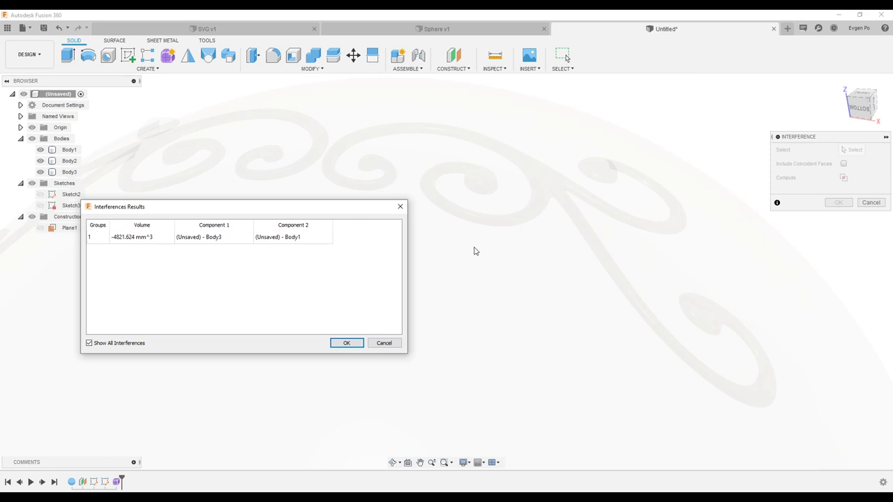
pyautogui.scroll(3, 491, 185)
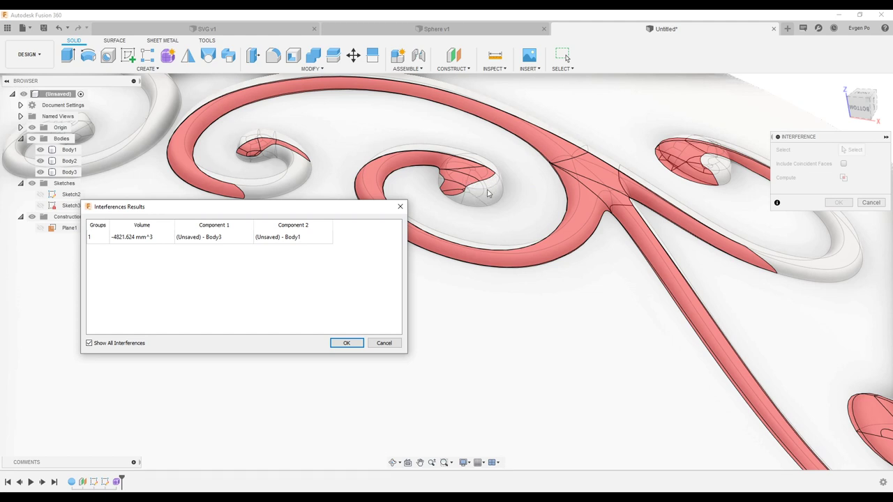
pyautogui.keyDown('shift'); pyautogui.moveTo(491, 193); pyautogui.dragTo(636, 217, button='middle'); pyautogui.keyUp('shift')
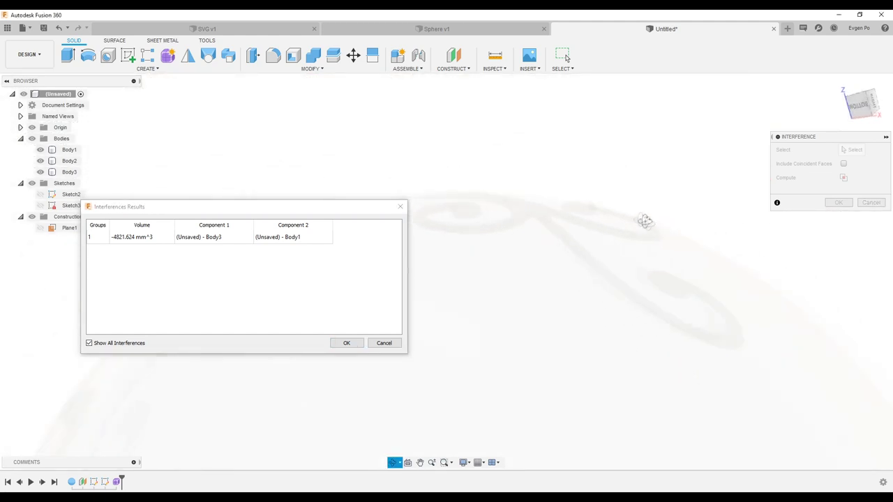
pyautogui.keyDown('shift'); pyautogui.moveTo(636, 217); pyautogui.dragTo(526, 219, button='middle'); pyautogui.keyUp('shift')
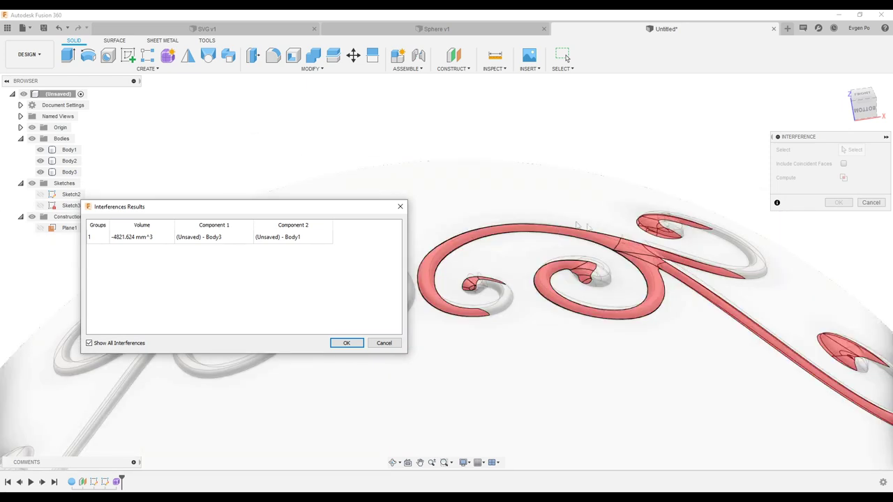
pyautogui.keyDown('shift'); pyautogui.moveTo(607, 256); pyautogui.dragTo(675, 259, button='middle'); pyautogui.keyUp('shift')
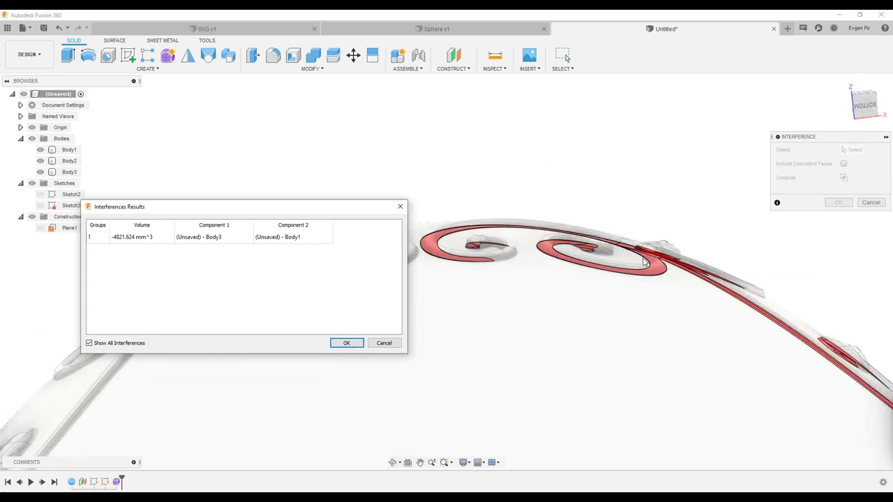
pyautogui.moveTo(668, 261)
pyautogui.keyDown('shift'); pyautogui.mouseDown(button='middle')
pyautogui.moveTo(626, 231)
pyautogui.moveTo(634, 225)
pyautogui.mouseUp(button='middle'); pyautogui.keyUp('shift')
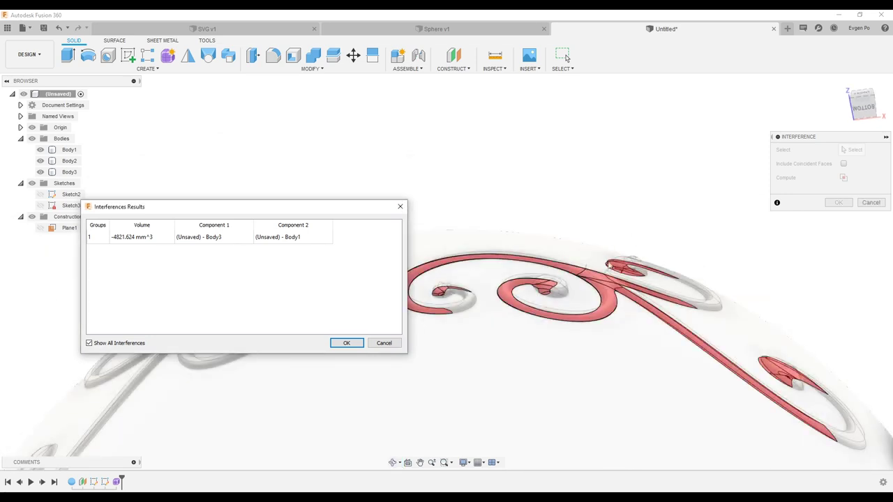
pyautogui.click(874, 203)
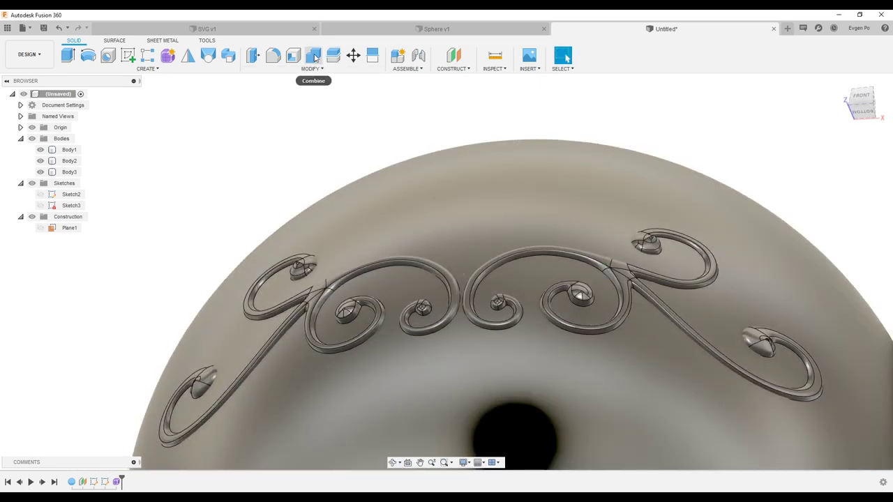
# - Combine the right scroll ornament with another body using a Join
pyautogui.click(547, 253)
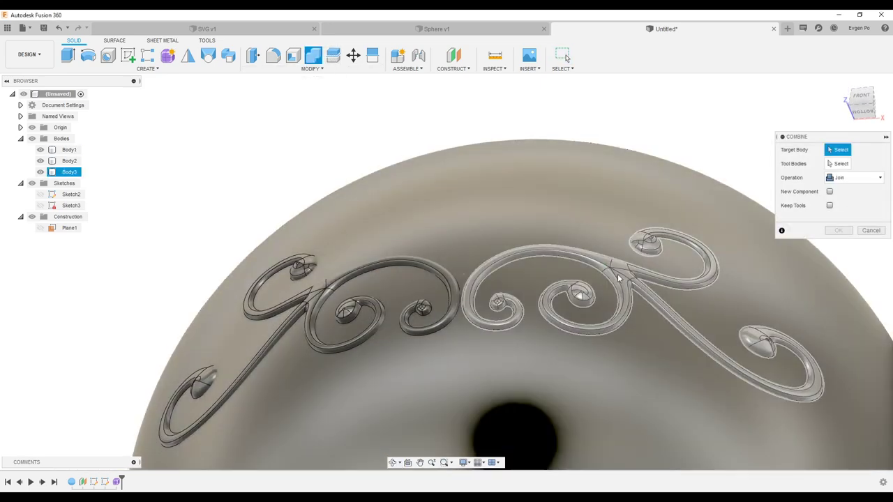
pyautogui.click(817, 276)
pyautogui.press('Return')
pyautogui.moveTo(818, 276)
pyautogui.keyDown('shift'); pyautogui.mouseDown(button='middle')
pyautogui.moveTo(818, 286)
pyautogui.moveTo(743, 283)
pyautogui.moveTo(369, 216)
pyautogui.mouseUp(button='middle'); pyautogui.keyUp('shift')
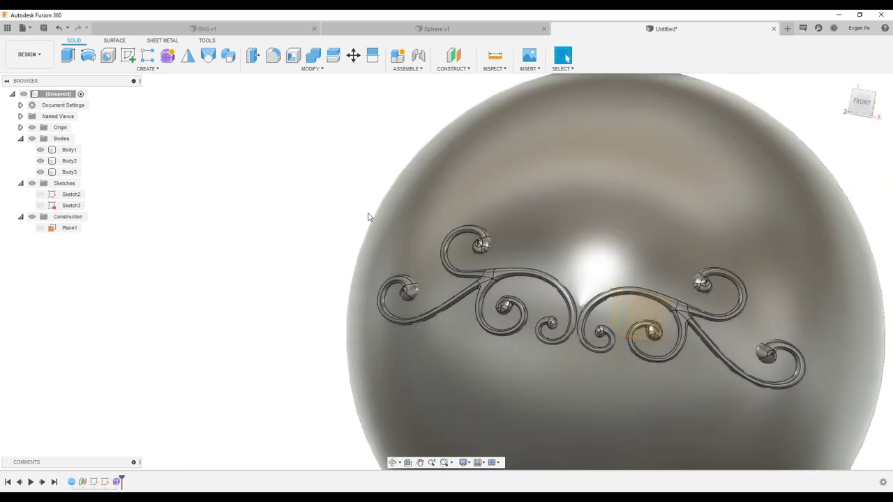
# - Switch to the Render workspace and orbit in for a close look at the ornament curls
pyautogui.click(28, 109)
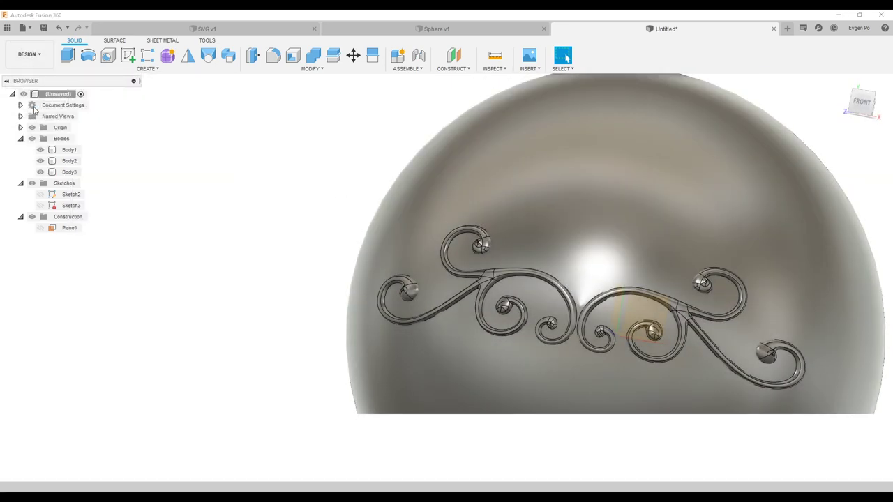
pyautogui.scroll(3, 558, 209)
pyautogui.scroll(3, 593, 199)
pyautogui.scroll(3, 580, 189)
pyautogui.keyDown('shift'); pyautogui.moveTo(580, 188); pyautogui.dragTo(645, 113, button='middle'); pyautogui.keyUp('shift')
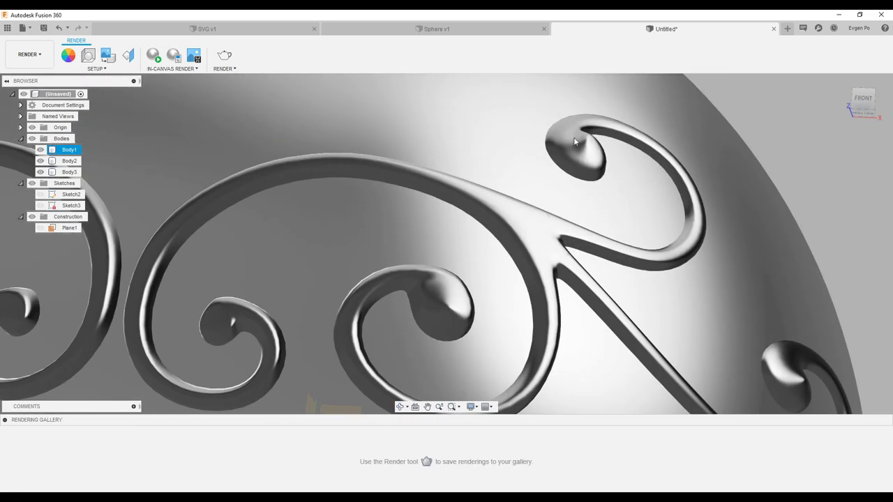
pyautogui.moveTo(645, 114)
pyautogui.keyDown('shift'); pyautogui.mouseDown(button='middle')
pyautogui.moveTo(593, 139)
pyautogui.moveTo(579, 160)
pyautogui.mouseUp(button='middle'); pyautogui.keyUp('shift')
pyautogui.scroll(5, 570, 152)
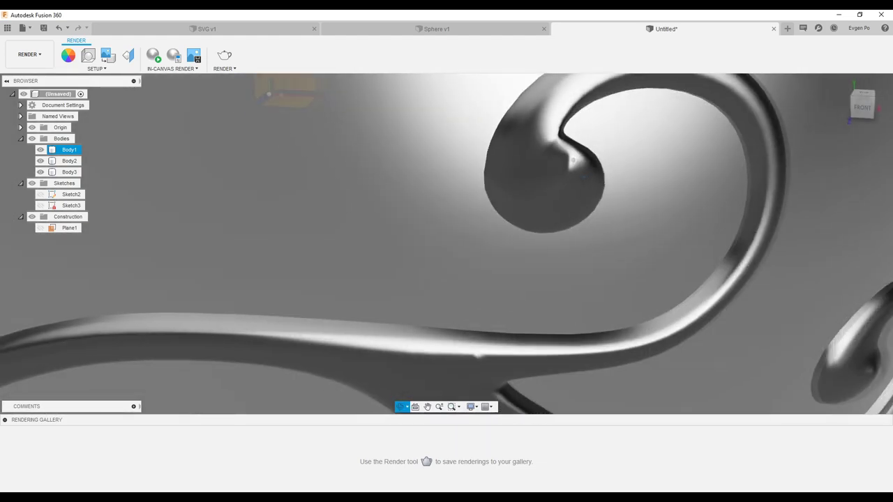
pyautogui.scroll(-10, 579, 160)
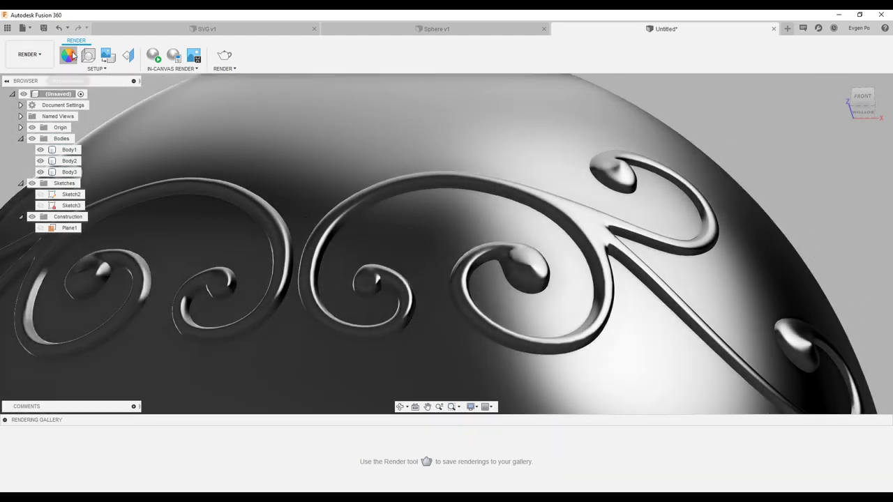
pyautogui.press('a')
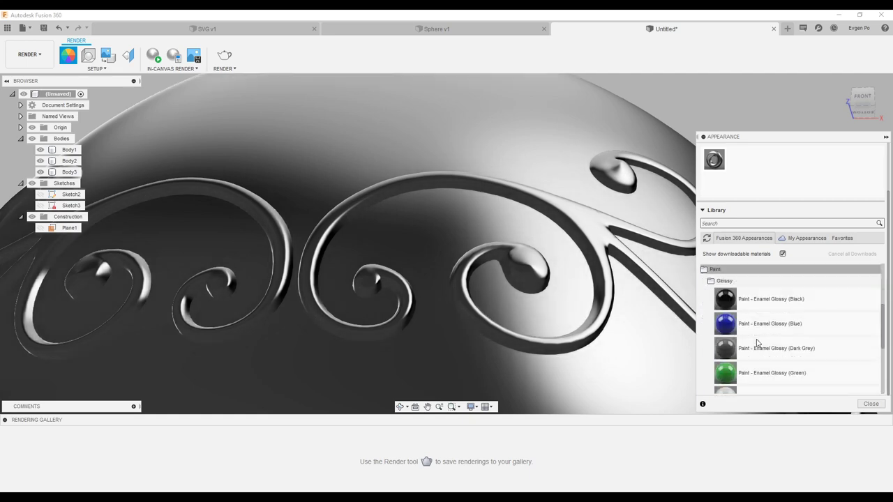
# - Paint the scrollwork Enamel Glossy (Yellow) and the sphere Enamel Glossy (Black), then close Appearance
pyautogui.moveTo(725, 274); pyautogui.dragTo(595, 228)
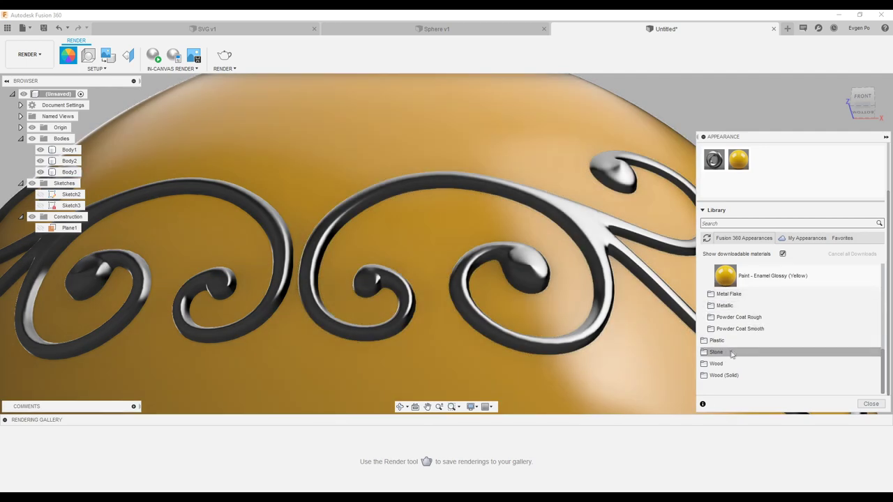
pyautogui.moveTo(732, 302)
pyautogui.mouseDown()
pyautogui.moveTo(324, 303)
pyautogui.moveTo(285, 279)
pyautogui.mouseUp()
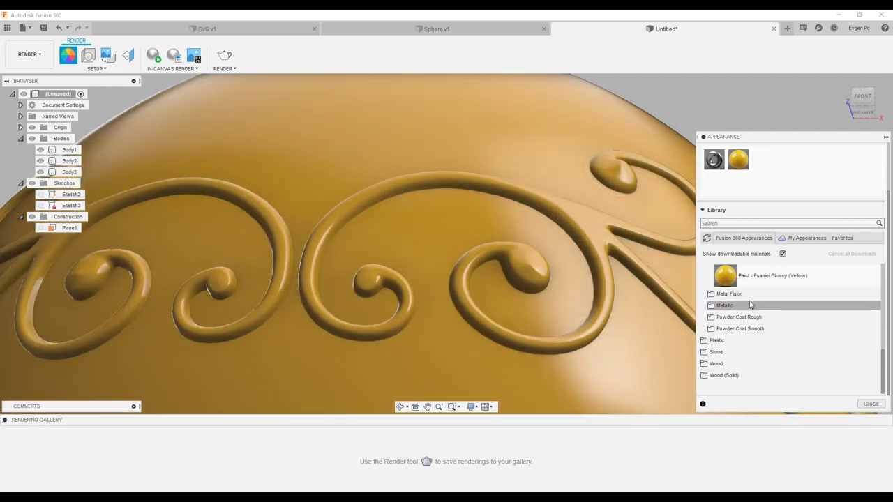
pyautogui.moveTo(724, 300); pyautogui.dragTo(540, 166)
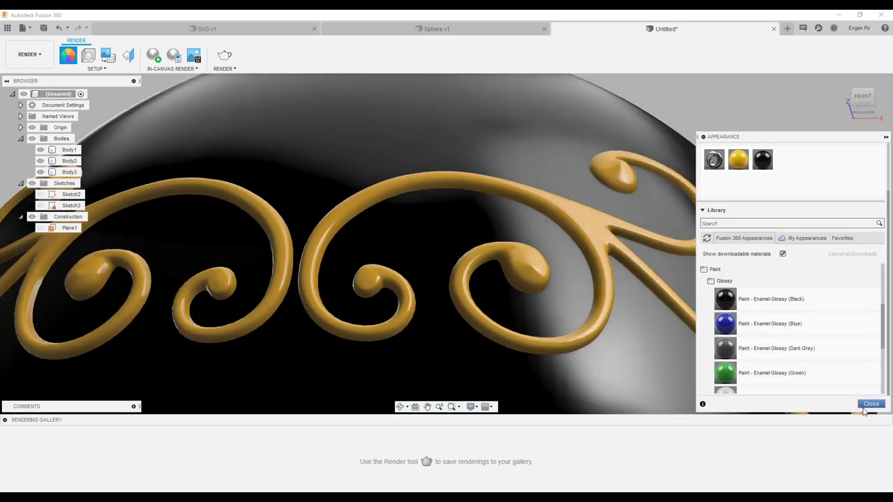
pyautogui.click(871, 403)
pyautogui.moveTo(677, 315)
pyautogui.keyDown('shift'); pyautogui.mouseDown(button='middle')
pyautogui.moveTo(638, 261)
pyautogui.moveTo(548, 237)
pyautogui.moveTo(729, 314)
pyautogui.moveTo(754, 335)
pyautogui.moveTo(707, 304)
pyautogui.moveTo(710, 294)
pyautogui.moveTo(520, 242)
pyautogui.moveTo(544, 276)
pyautogui.moveTo(413, 186)
pyautogui.moveTo(644, 229)
pyautogui.mouseUp(button='middle'); pyautogui.keyUp('shift')
pyautogui.scroll(-2, 656, 218)
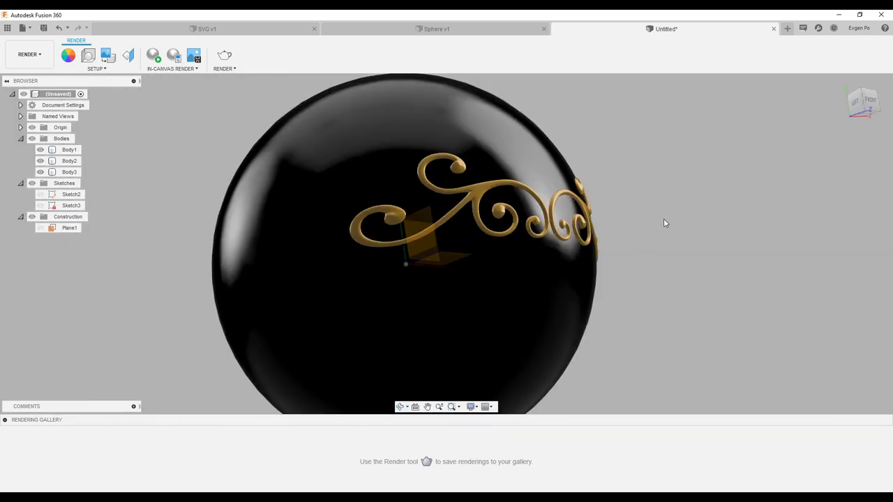
pyautogui.scroll(5, 496, 153)
pyautogui.moveTo(399, 189)
pyautogui.keyDown('shift'); pyautogui.mouseDown(button='middle')
pyautogui.moveTo(527, 223)
pyautogui.moveTo(404, 178)
pyautogui.moveTo(333, 135)
pyautogui.moveTo(626, 262)
pyautogui.mouseUp(button='middle'); pyautogui.keyUp('shift')
pyautogui.click(628, 275)
pyautogui.scroll(5, 607, 271)
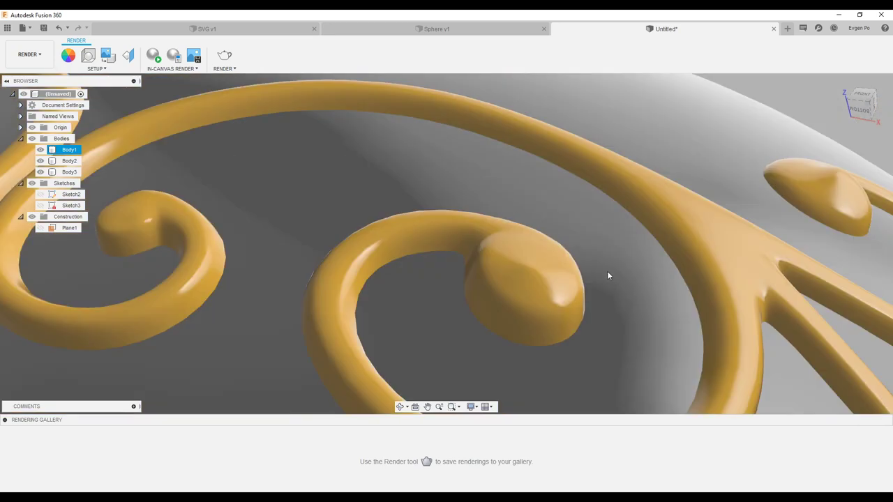
pyautogui.scroll(-3, 599, 263)
pyautogui.scroll(-2, 628, 264)
pyautogui.scroll(5, 673, 265)
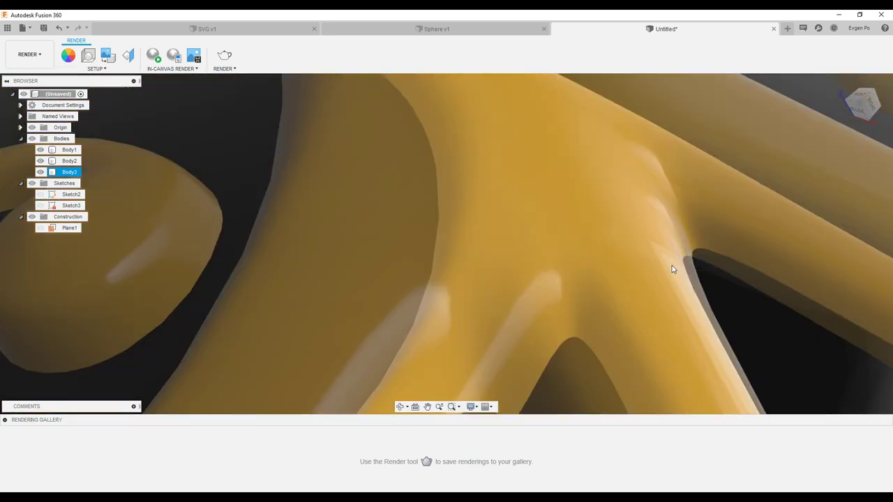
pyautogui.scroll(2, 672, 269)
pyautogui.scroll(-2, 670, 269)
pyautogui.click(670, 268)
pyautogui.scroll(-3, 666, 258)
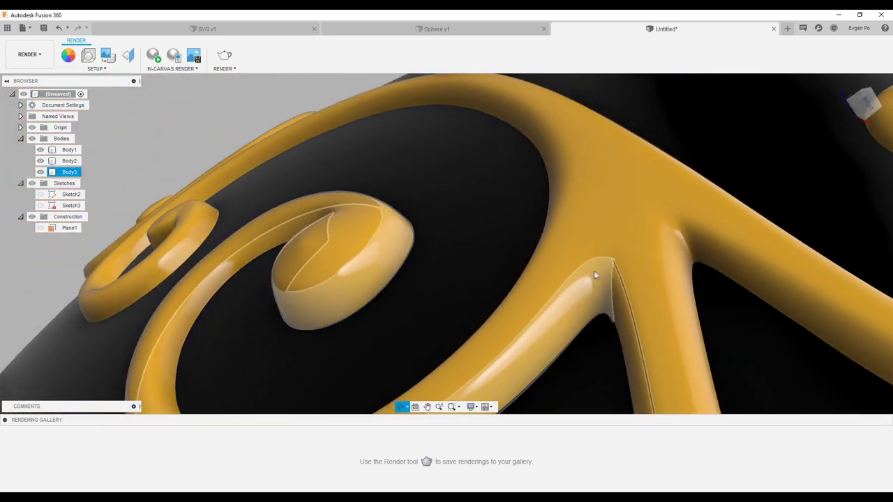
pyautogui.scroll(-3, 663, 233)
pyautogui.moveTo(569, 213)
pyautogui.keyDown('shift'); pyautogui.mouseDown(button='middle')
pyautogui.moveTo(568, 235)
pyautogui.moveTo(768, 192)
pyautogui.moveTo(749, 187)
pyautogui.moveTo(747, 161)
pyautogui.moveTo(753, 219)
pyautogui.moveTo(800, 222)
pyautogui.mouseUp(button='middle'); pyautogui.keyUp('shift')
pyautogui.scroll(-2, 802, 223)
pyautogui.scroll(-3, 808, 226)
pyautogui.scroll(6, 803, 234)
pyautogui.moveTo(720, 218)
pyautogui.keyDown('shift'); pyautogui.mouseDown(button='middle')
pyautogui.moveTo(721, 205)
pyautogui.moveTo(707, 199)
pyautogui.mouseUp(button='middle'); pyautogui.keyUp('shift')
pyautogui.scroll(-3, 707, 199)
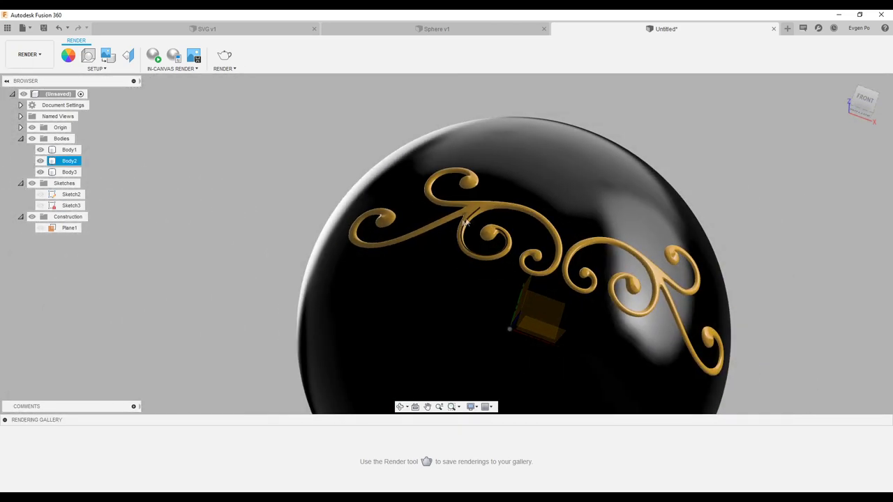
pyautogui.scroll(-2, 724, 247)
pyautogui.keyDown('shift'); pyautogui.moveTo(723, 247); pyautogui.dragTo(596, 215, button='middle'); pyautogui.keyUp('shift')
pyautogui.scroll(3, 596, 215)
pyautogui.click(578, 213)
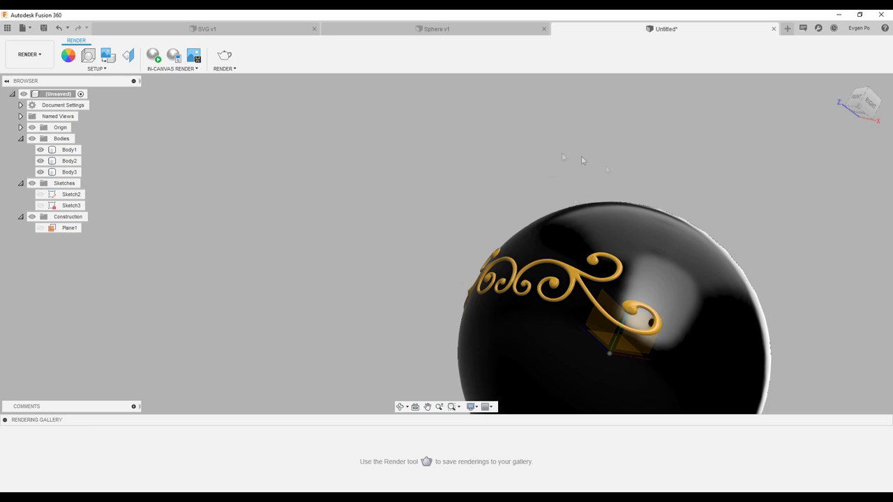
pyautogui.scroll(3, 635, 279)
pyautogui.scroll(3, 624, 307)
pyautogui.scroll(-2, 393, 212)
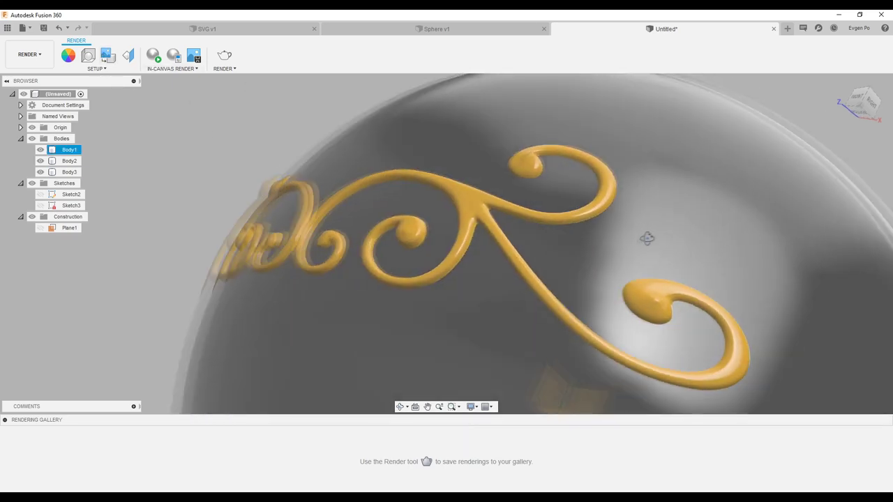
pyautogui.scroll(3, 676, 243)
pyautogui.moveTo(644, 237)
pyautogui.keyDown('shift'); pyautogui.mouseDown(button='middle')
pyautogui.moveTo(676, 242)
pyautogui.moveTo(738, 226)
pyautogui.mouseUp(button='middle'); pyautogui.keyUp('shift')
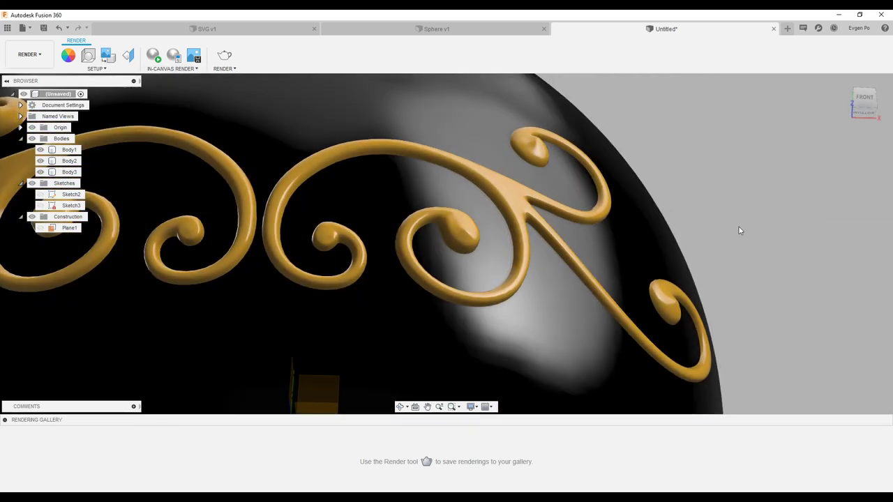
pyautogui.scroll(-2, 752, 219)
pyautogui.scroll(2, 620, 199)
pyautogui.keyDown('shift'); pyautogui.moveTo(635, 200); pyautogui.dragTo(772, 190, button='middle'); pyautogui.keyUp('shift')
pyautogui.click(588, 213)
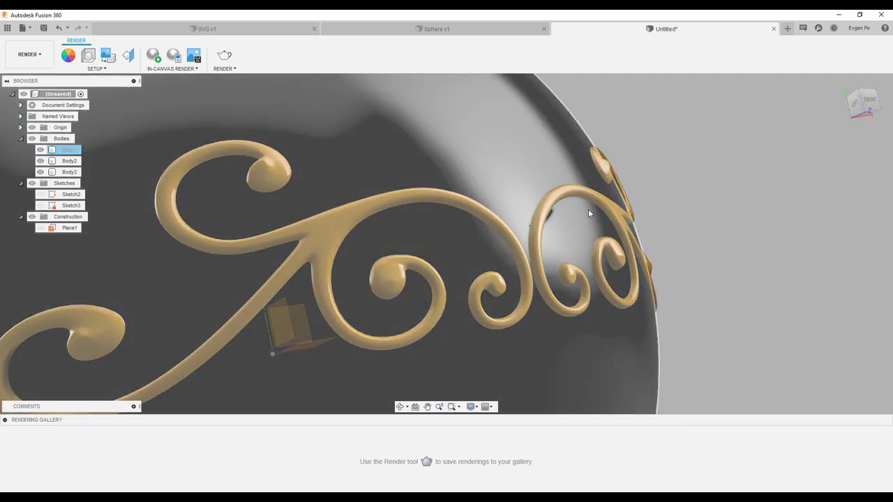
pyautogui.click(325, 228)
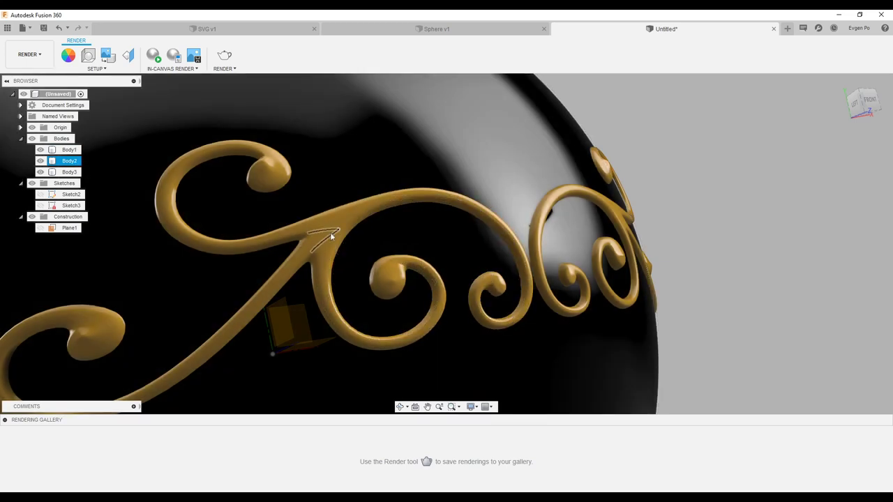
pyautogui.scroll(5, 331, 242)
pyautogui.keyDown('shift'); pyautogui.moveTo(331, 242); pyautogui.dragTo(321, 234, button='middle'); pyautogui.keyUp('shift')
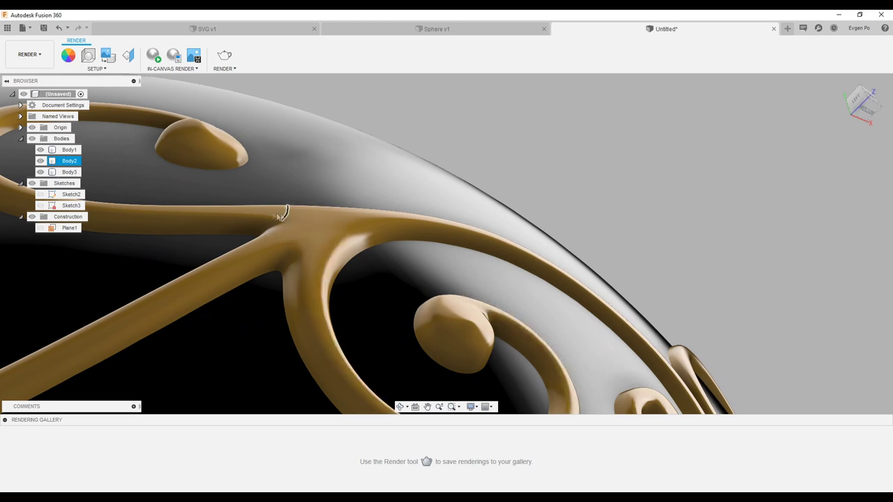
pyautogui.scroll(-5, 361, 227)
pyautogui.click(218, 163)
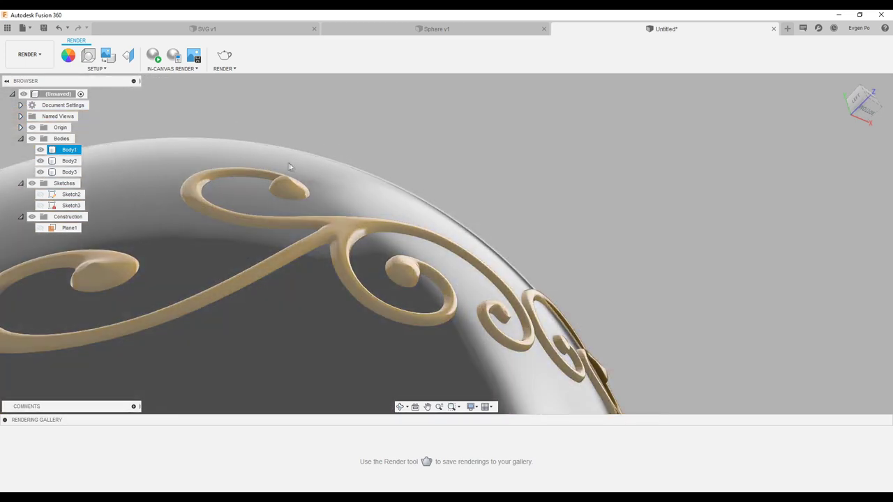
pyautogui.moveTo(454, 233)
pyautogui.keyDown('shift'); pyautogui.mouseDown(button='middle')
pyautogui.moveTo(450, 245)
pyautogui.moveTo(484, 218)
pyautogui.mouseUp(button='middle'); pyautogui.keyUp('shift')
pyautogui.scroll(-5, 411, 226)
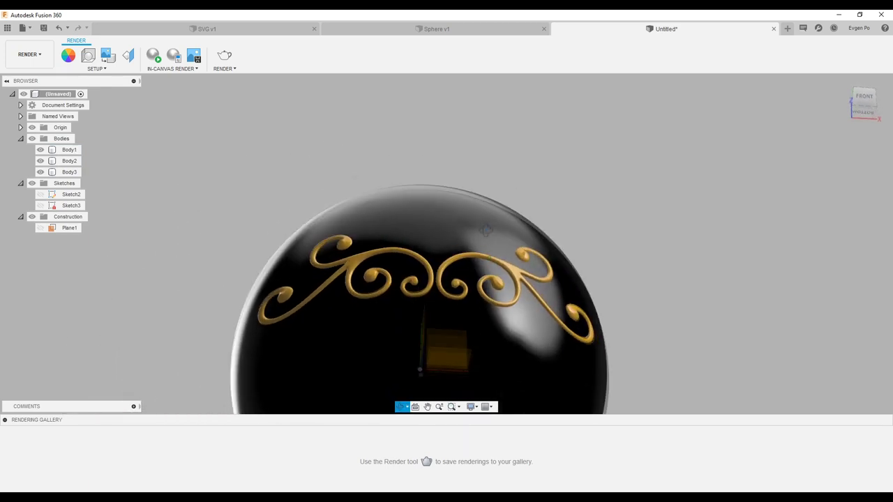
pyautogui.keyDown('shift'); pyautogui.moveTo(492, 223); pyautogui.dragTo(496, 256, button='middle'); pyautogui.keyUp('shift')
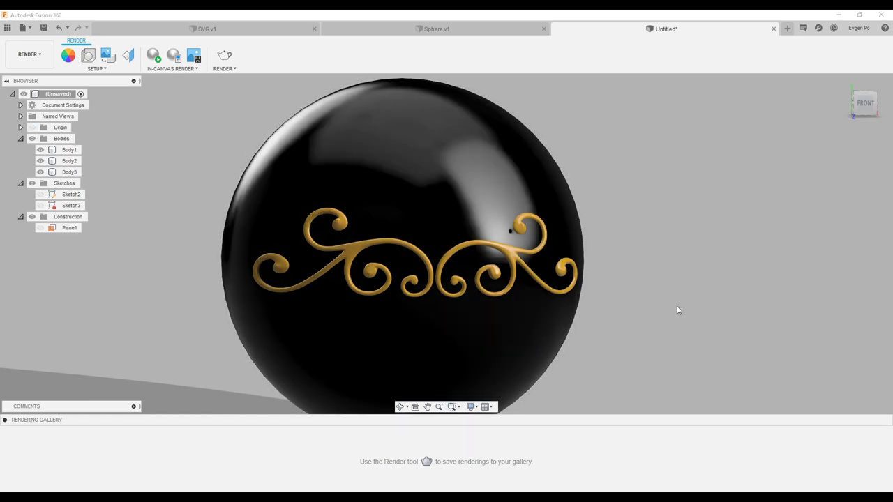
pyautogui.scroll(5, 641, 263)
pyautogui.keyDown('shift'); pyautogui.moveTo(643, 261); pyautogui.dragTo(697, 271, button='middle'); pyautogui.keyUp('shift')
pyautogui.scroll(-3, 697, 271)
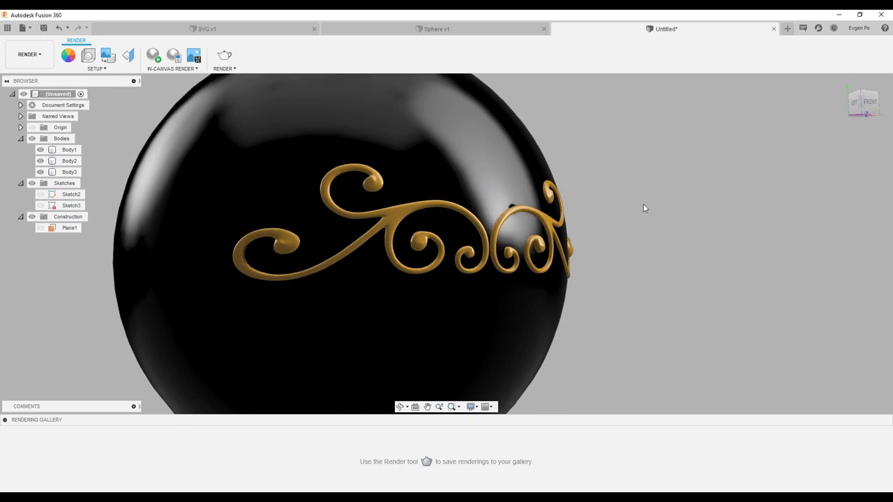